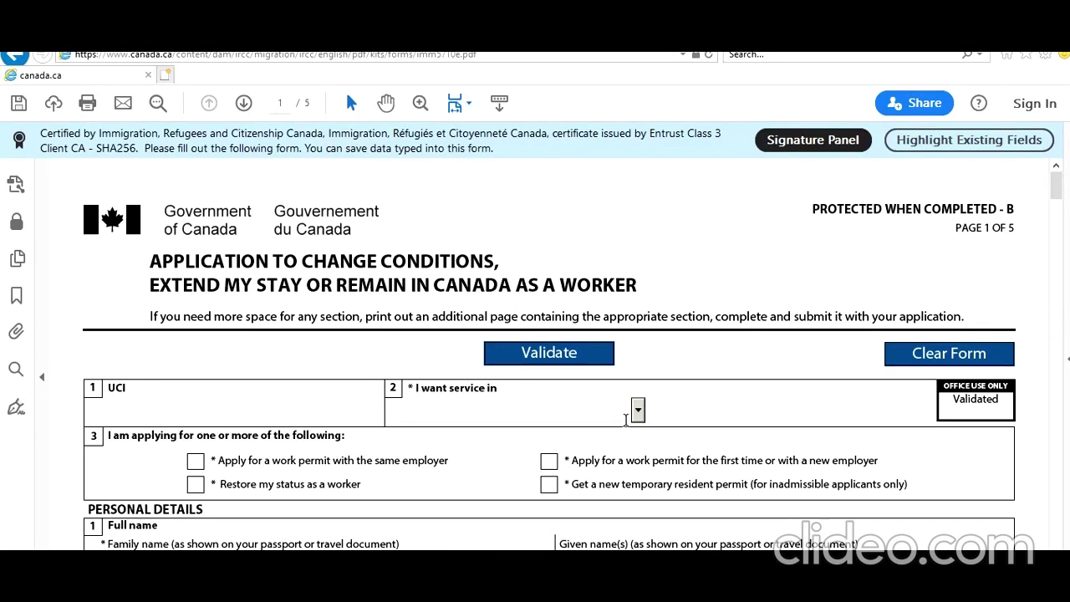
Enter the applicant's UCI, choose English service, and tick the first-time/new-employer work permit option
{"action": "left_click", "coordinate": [118, 408]}
{"action": "type", "text": "55"}
{"action": "left_click", "coordinate": [638, 409]}
{"action": "left_click", "coordinate": [524, 449]}
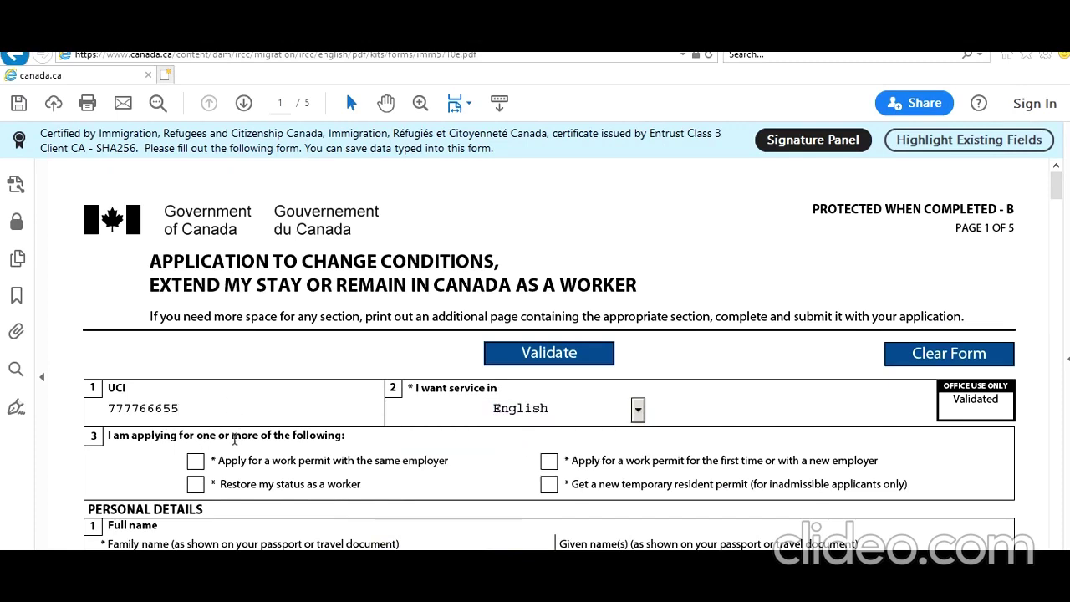
{"action": "scroll", "coordinate": [322, 441], "scroll_direction": "down", "scroll_amount": 1}
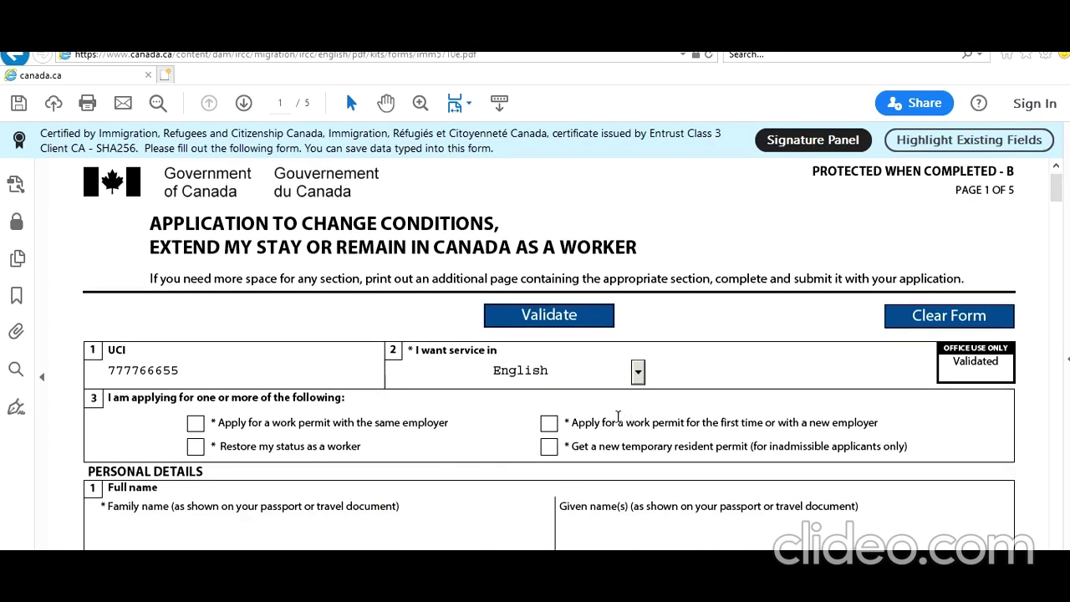
{"action": "left_click", "coordinate": [549, 425]}
Enter the applicant's family and given names and answer No to other names used
{"action": "scroll", "coordinate": [505, 538], "scroll_direction": "down", "scroll_amount": 2}
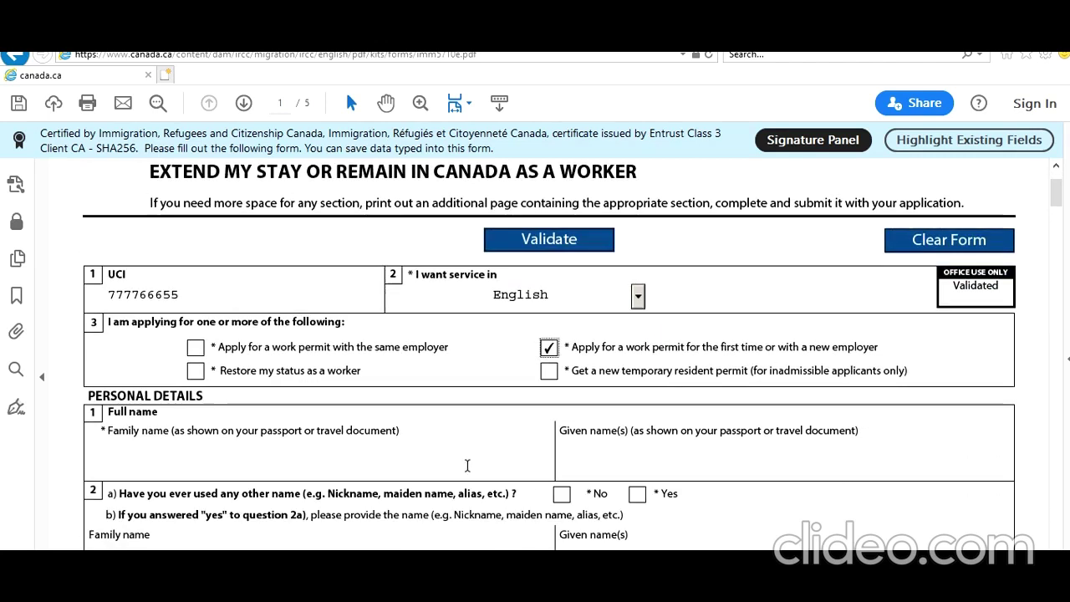
{"action": "left_click", "coordinate": [459, 464]}
{"action": "type", "text": "Smith"}
{"action": "key", "text": "Tab"}
{"action": "type", "text": "John"}
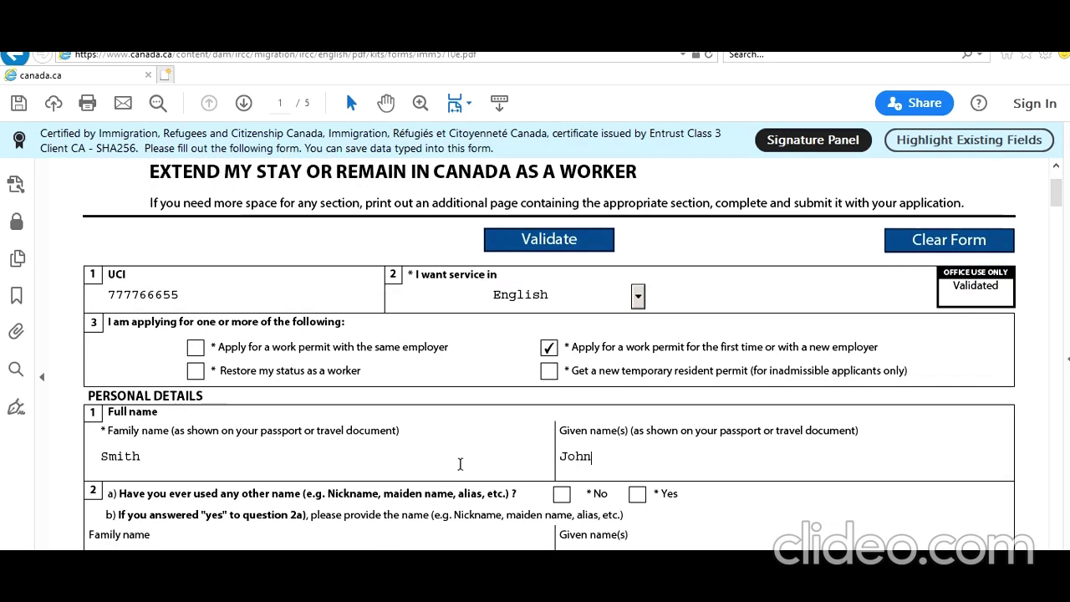
{"action": "left_click", "coordinate": [561, 494]}
Set sex to Male and birth details to 1995-06-01, New Delhi, India
{"action": "scroll", "coordinate": [446, 470], "scroll_direction": "down", "scroll_amount": 5}
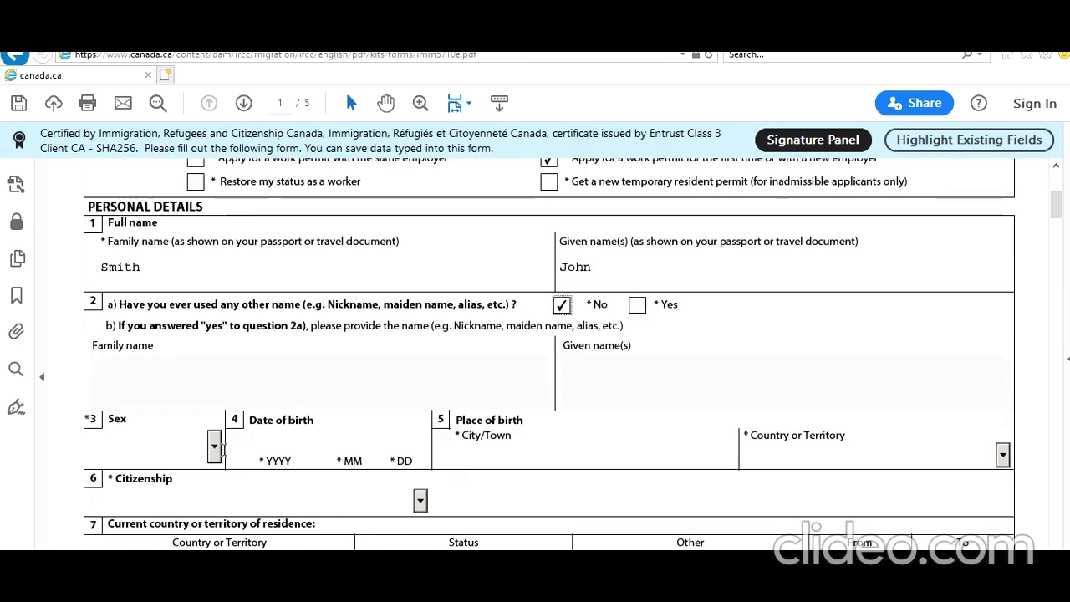
{"action": "left_click", "coordinate": [214, 446]}
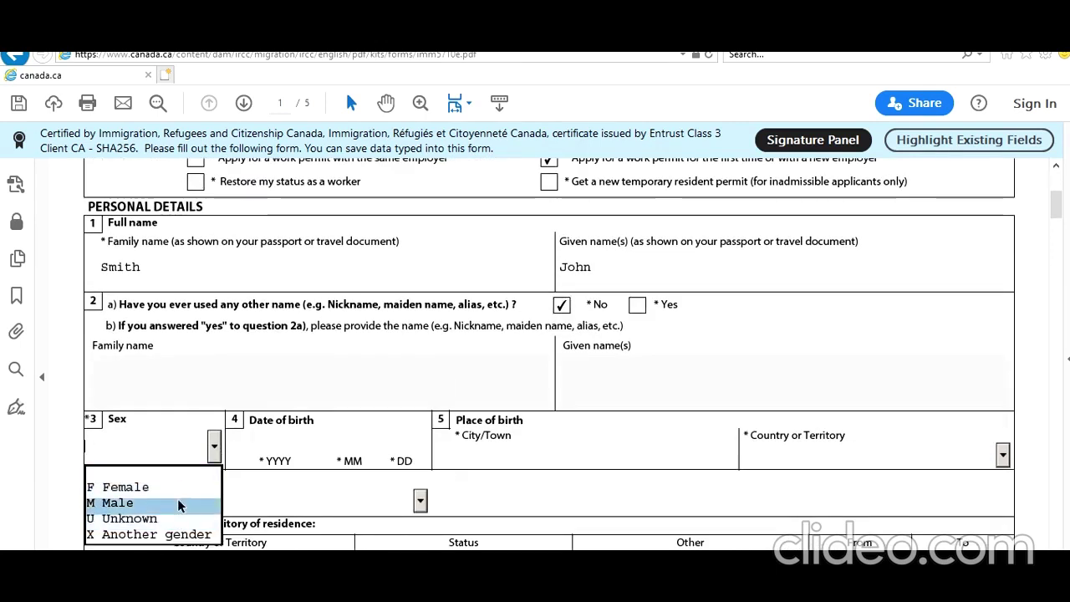
{"action": "left_click", "coordinate": [178, 504]}
{"action": "left_click", "coordinate": [268, 441]}
{"action": "type", "text": "1995"}
{"action": "type", "text": "06"}
{"action": "type", "text": "01"}
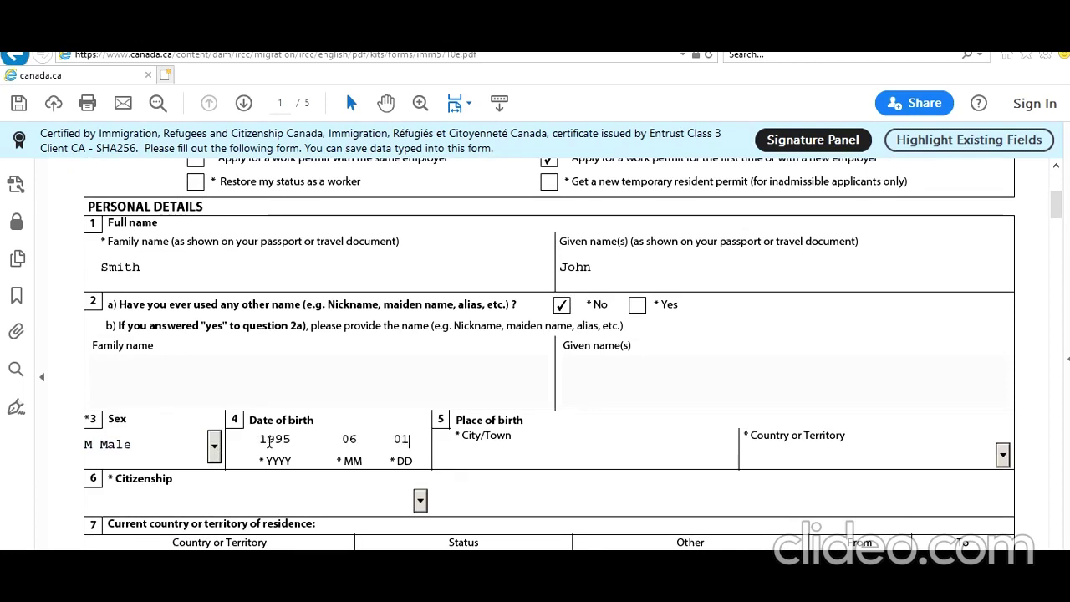
{"action": "type", "text": "New Delhi"}
{"action": "key", "text": "Tab"}
{"action": "type", "text": "India"}
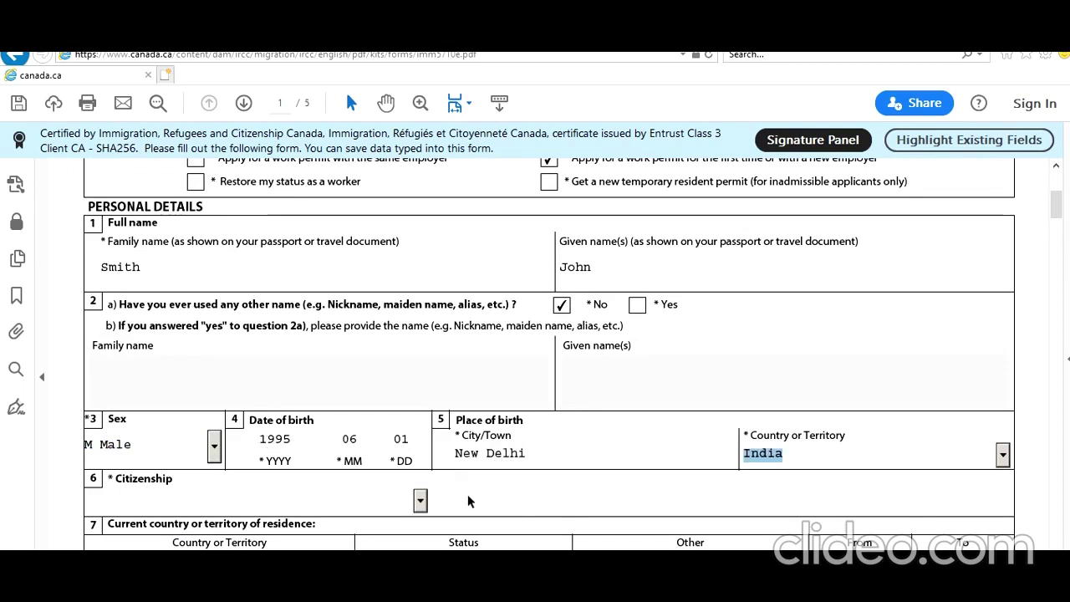
Choose India as citizenship and select the current residence country text
{"action": "left_click", "coordinate": [419, 500]}
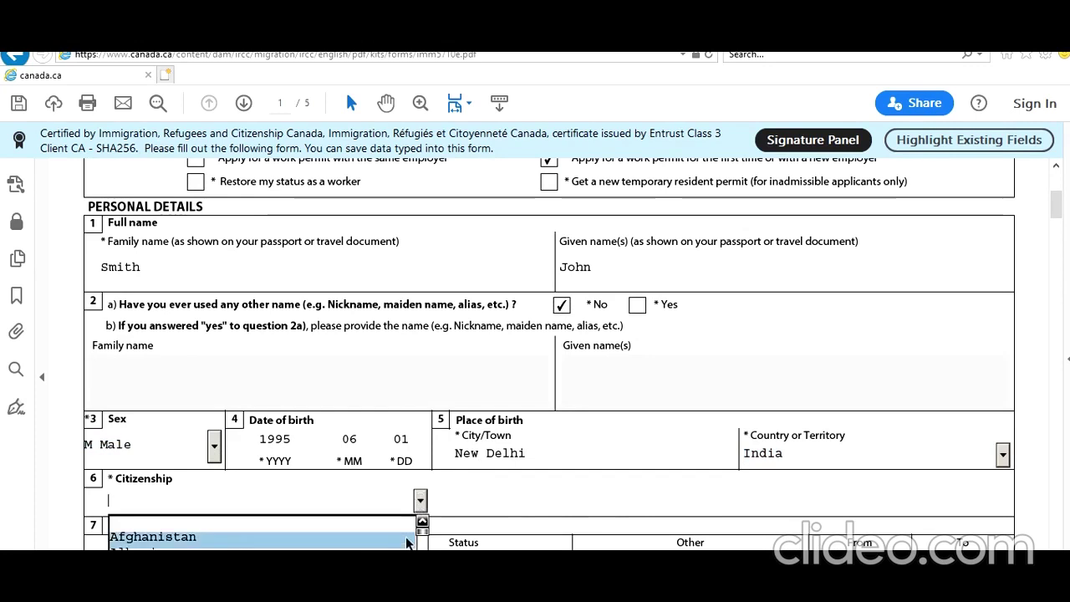
{"action": "scroll", "coordinate": [406, 543], "scroll_direction": "down", "scroll_amount": 2}
{"action": "scroll", "coordinate": [422, 515], "scroll_direction": "down", "scroll_amount": 13}
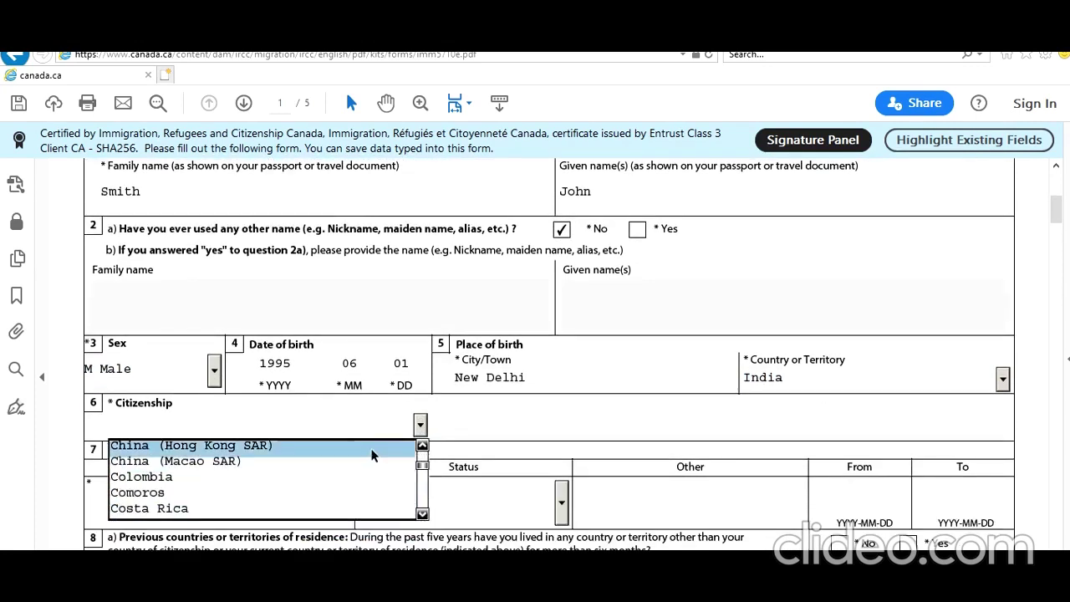
{"action": "type", "text": "India"}
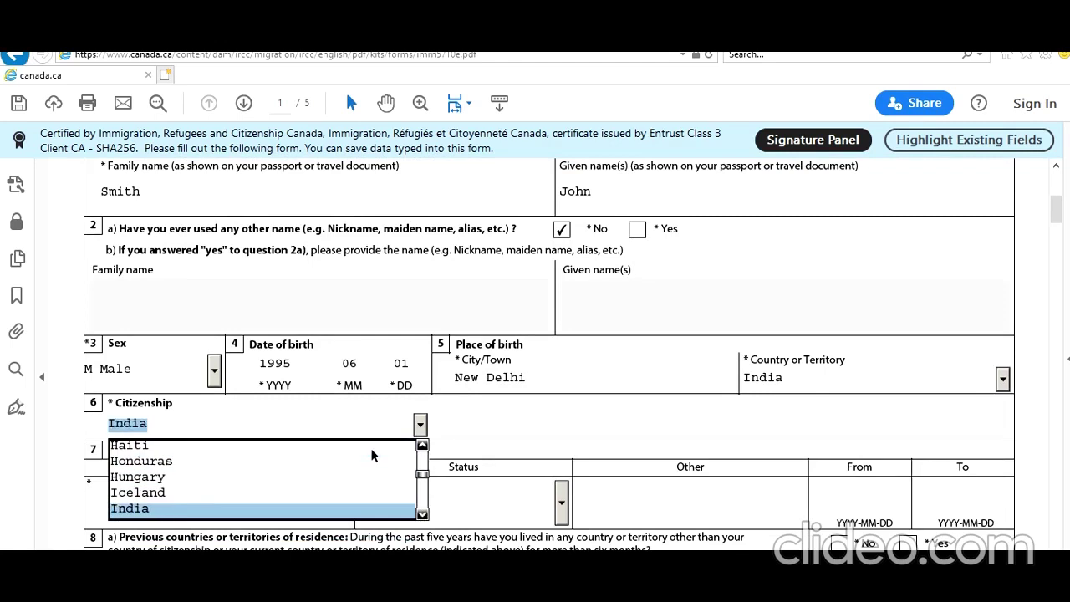
{"action": "left_click", "coordinate": [247, 508]}
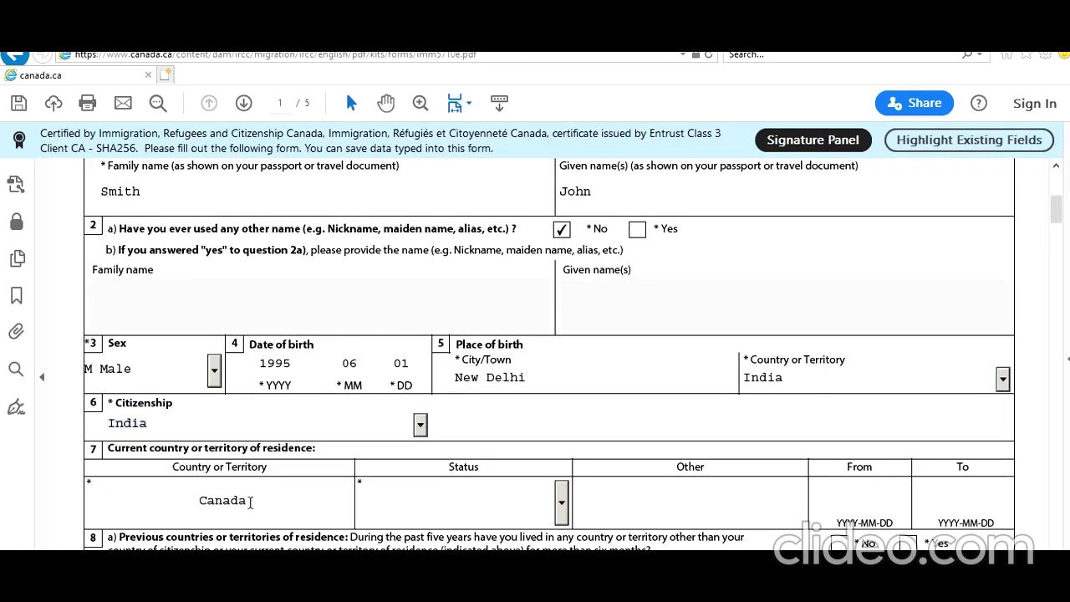
{"action": "scroll", "coordinate": [247, 506], "scroll_direction": "down", "scroll_amount": 2}
{"action": "left_click_drag", "start_coordinate": [248, 425], "coordinate": [208, 425]}
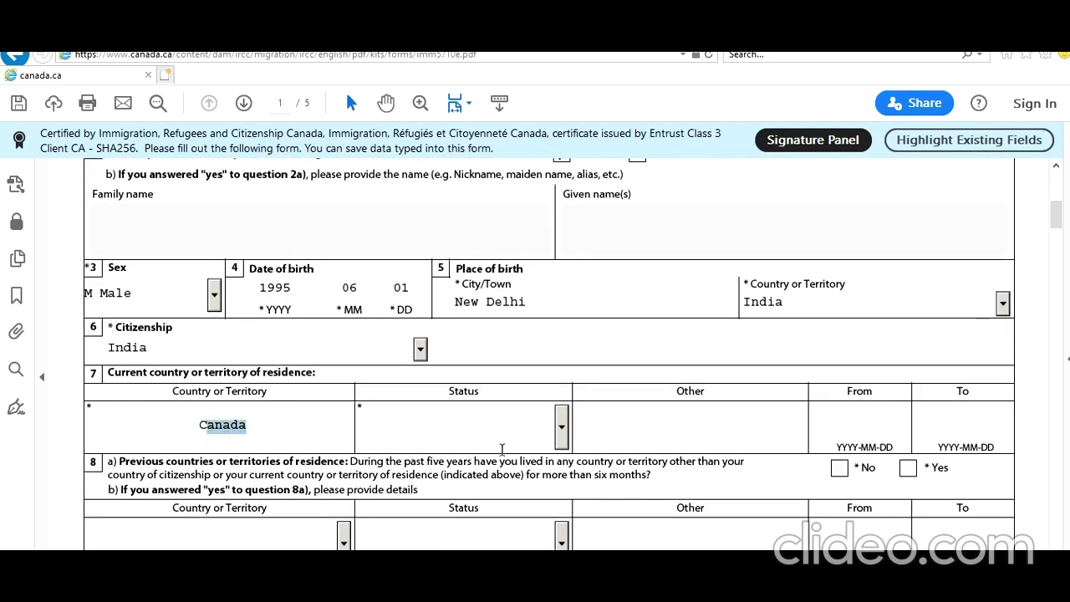
Set the current residence status to Student
{"action": "left_click", "coordinate": [561, 428]}
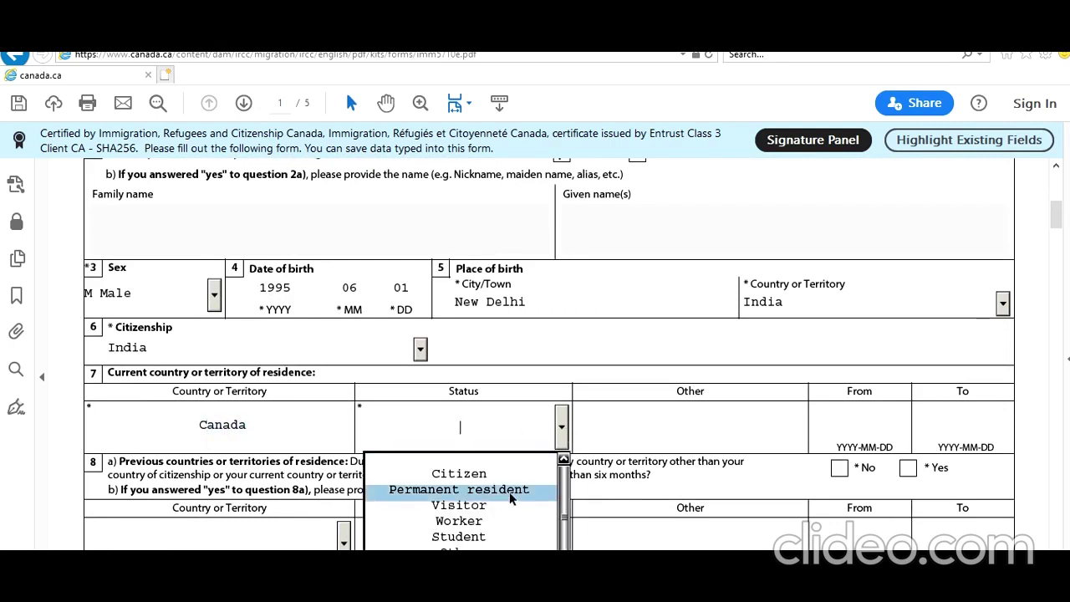
{"action": "scroll", "coordinate": [509, 492], "scroll_direction": "down", "scroll_amount": 1}
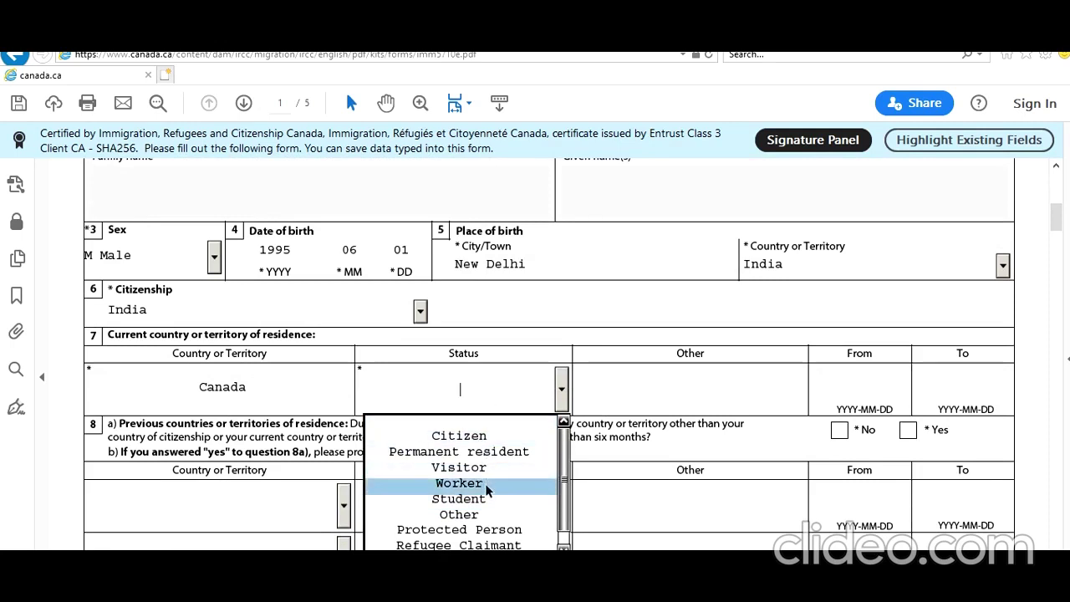
{"action": "left_click", "coordinate": [489, 500]}
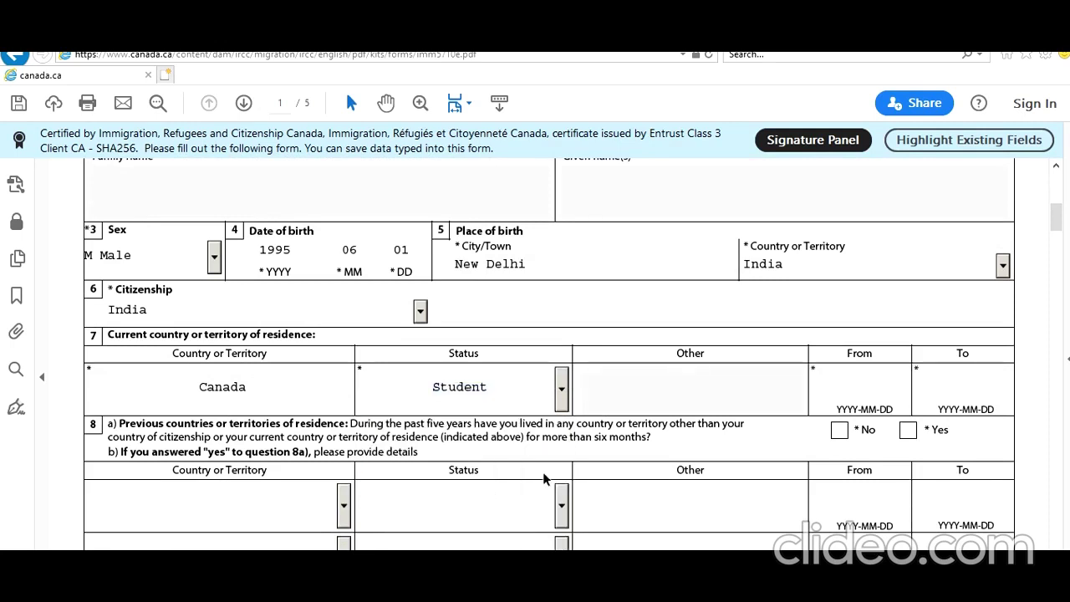
Pick residence dates from 2019-01-01 to 2021-02-28 using the calendars
{"action": "left_click", "coordinate": [859, 389]}
{"action": "left_click", "coordinate": [917, 390]}
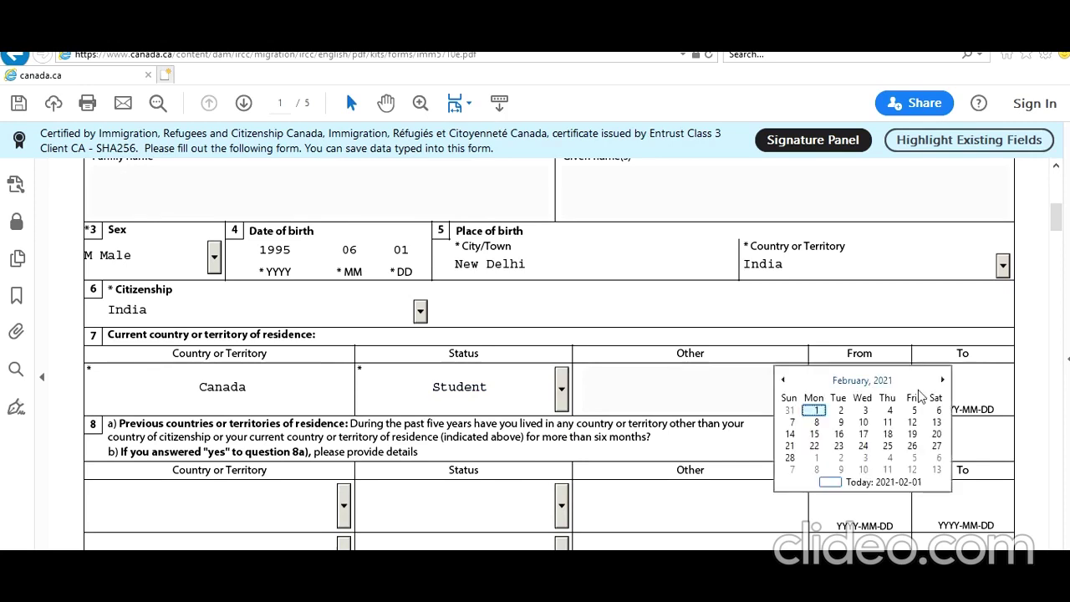
{"action": "left_click", "coordinate": [858, 382]}
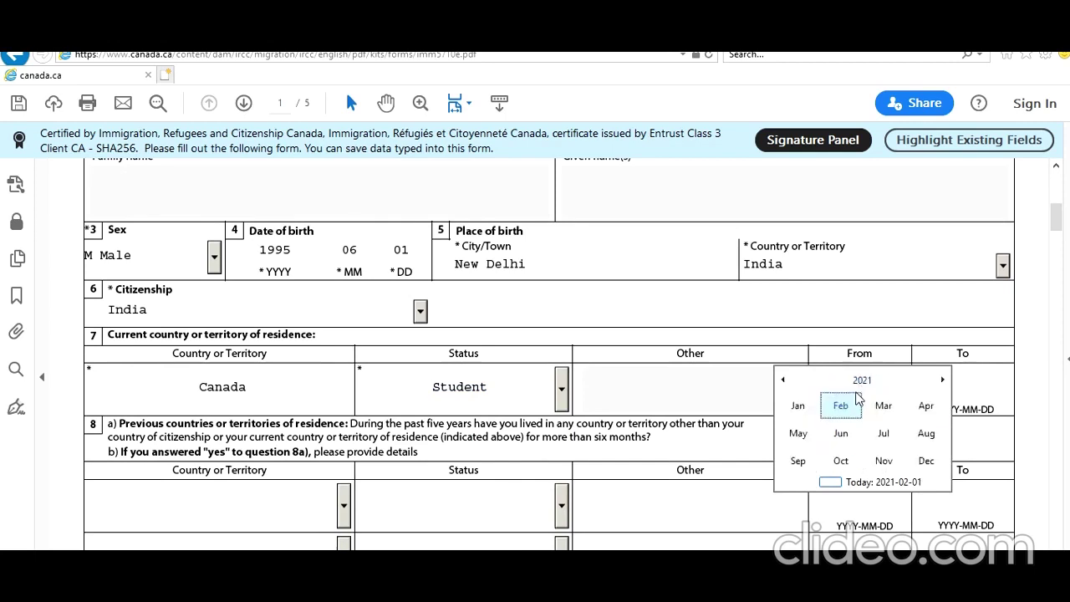
{"action": "left_click", "coordinate": [784, 380]}
{"action": "left_click", "coordinate": [785, 381]}
{"action": "left_click", "coordinate": [798, 406]}
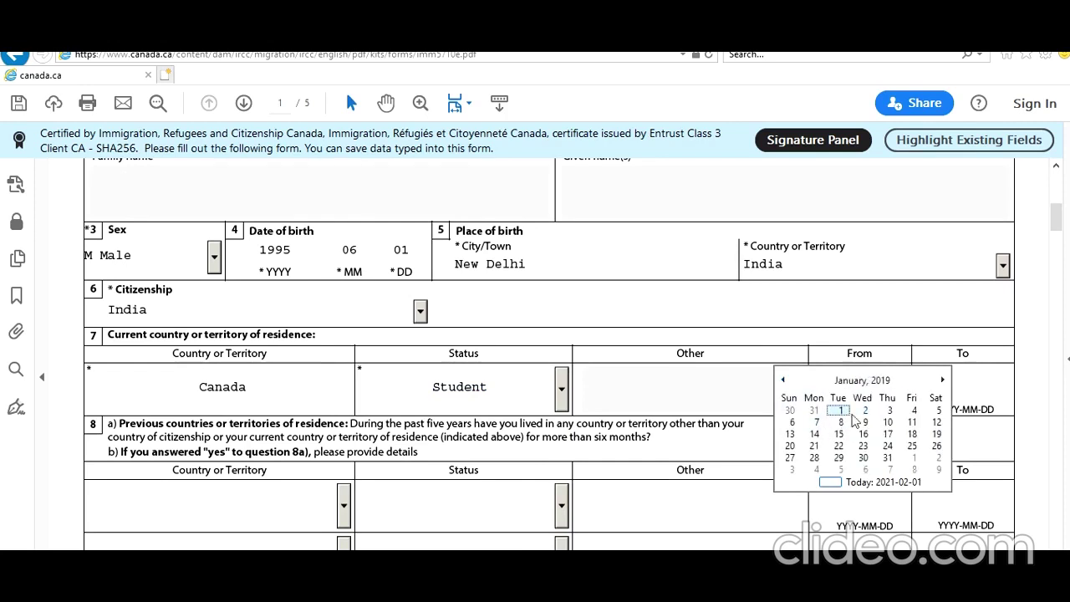
{"action": "left_click", "coordinate": [840, 411]}
{"action": "left_click", "coordinate": [960, 383]}
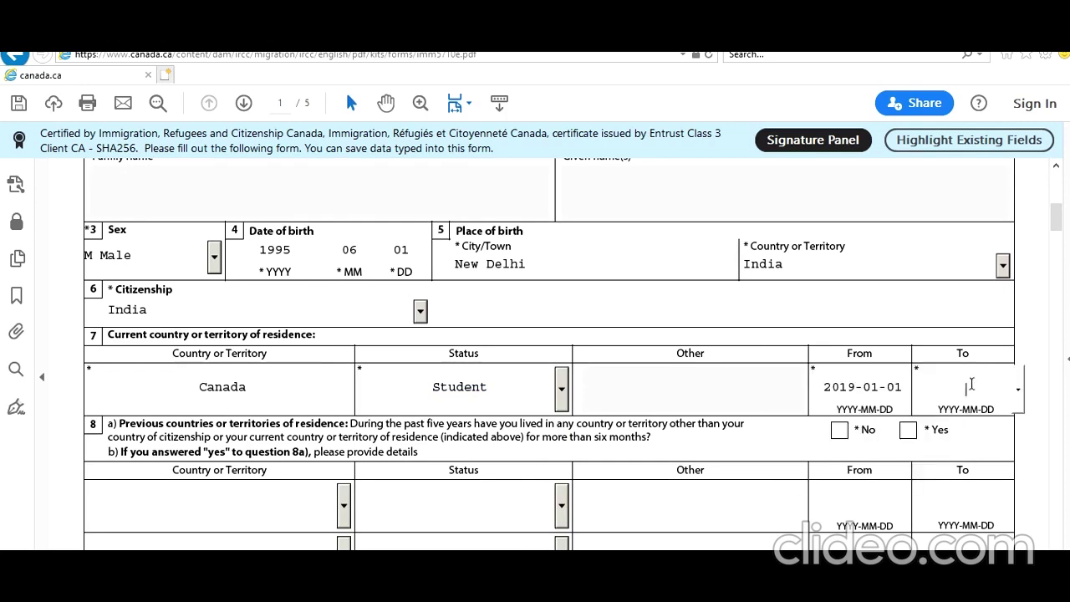
{"action": "left_click", "coordinate": [1014, 393]}
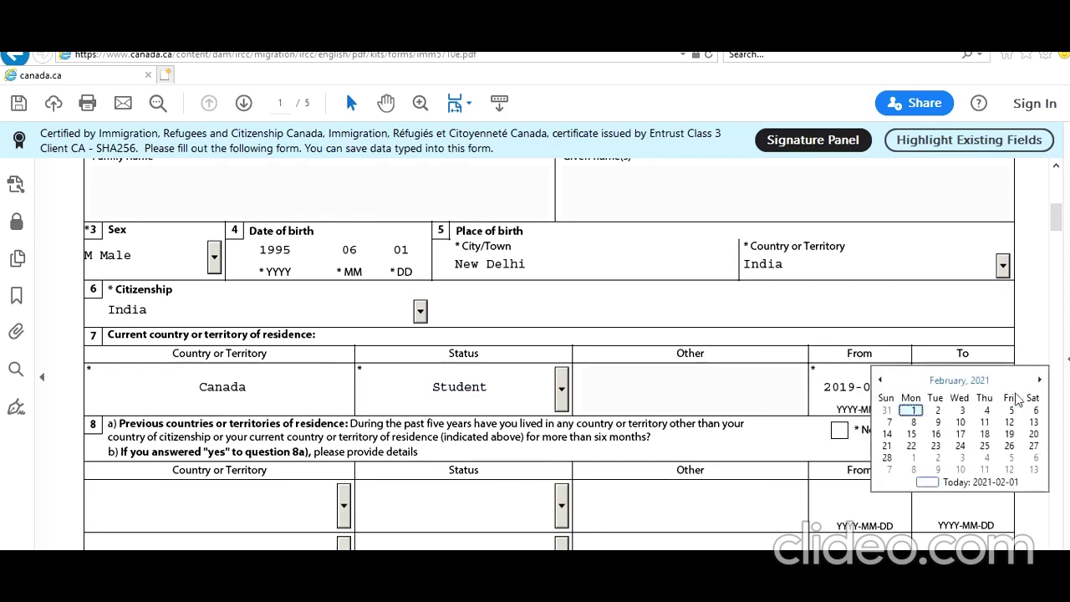
{"action": "left_click", "coordinate": [887, 457]}
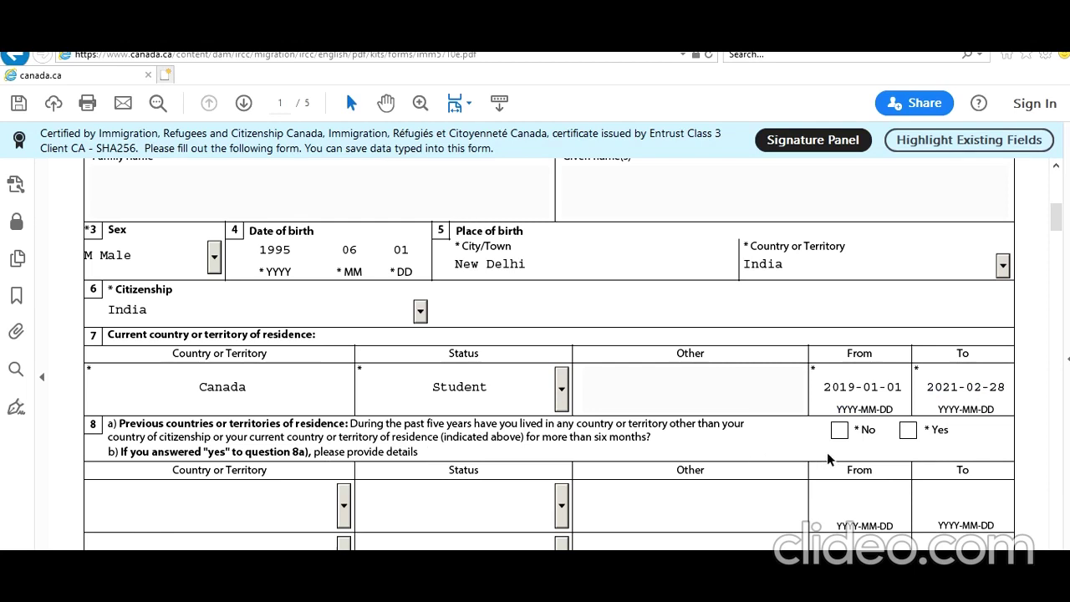
Answer No to previous residences, set marital status to Single, and answer No to previous marriage
{"action": "left_click", "coordinate": [840, 431]}
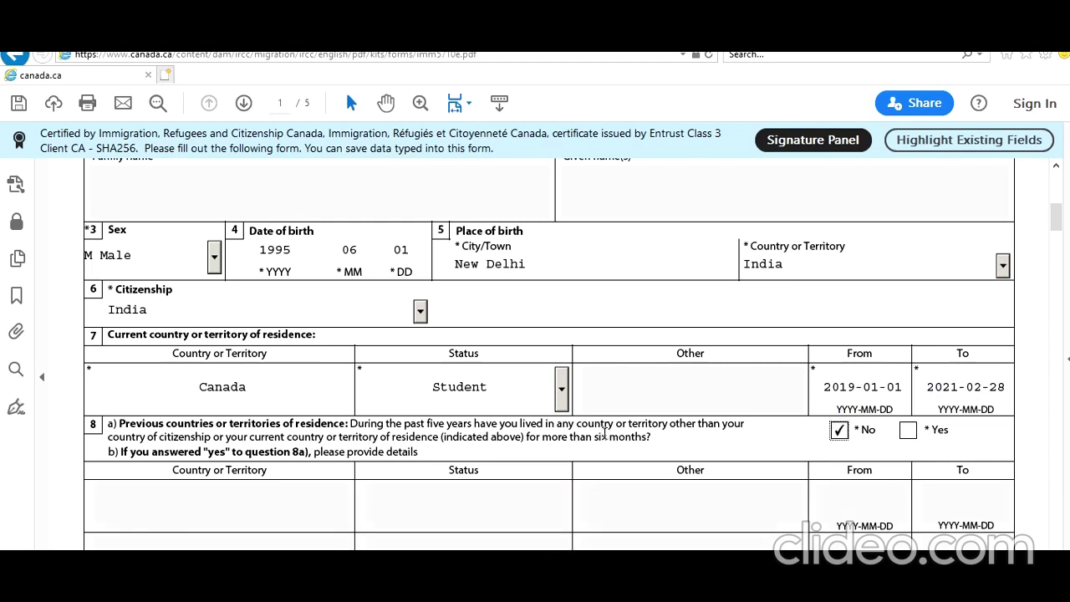
{"action": "scroll", "coordinate": [604, 433], "scroll_direction": "down", "scroll_amount": 3}
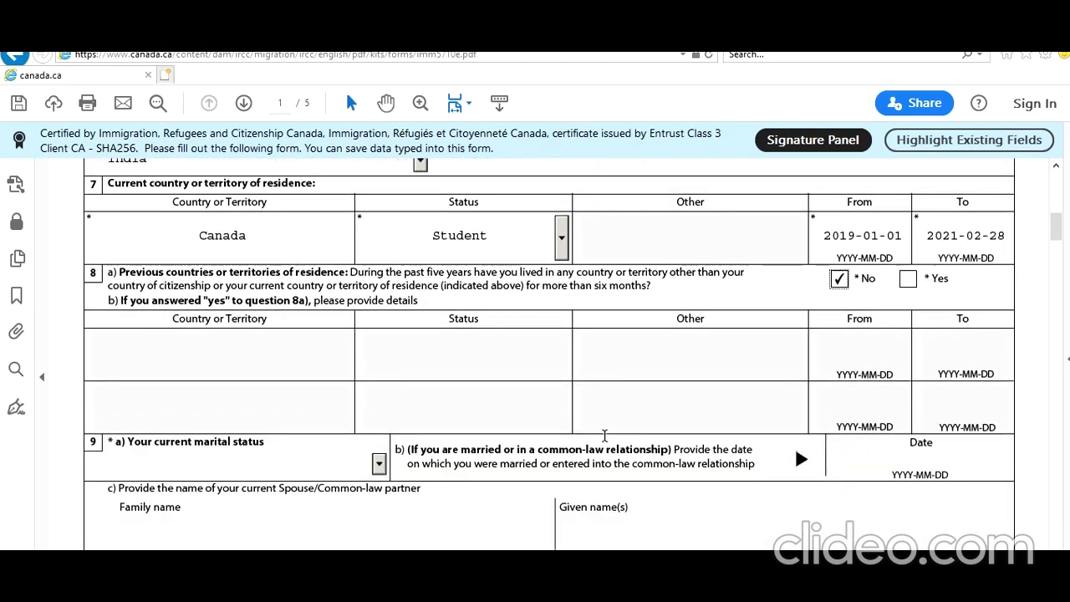
{"action": "scroll", "coordinate": [603, 436], "scroll_direction": "down", "scroll_amount": 1}
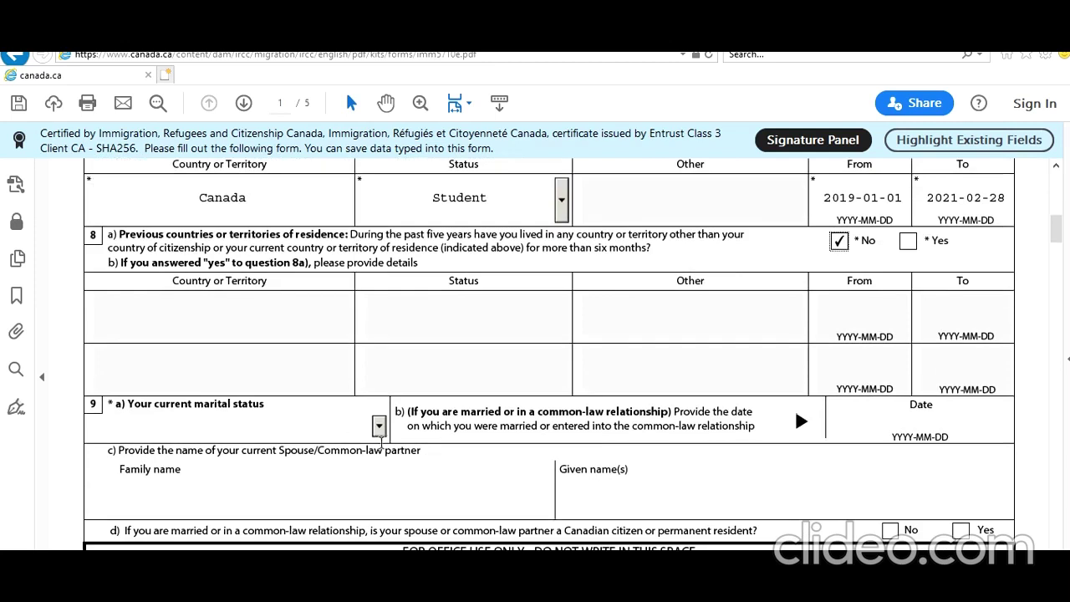
{"action": "left_click", "coordinate": [379, 425]}
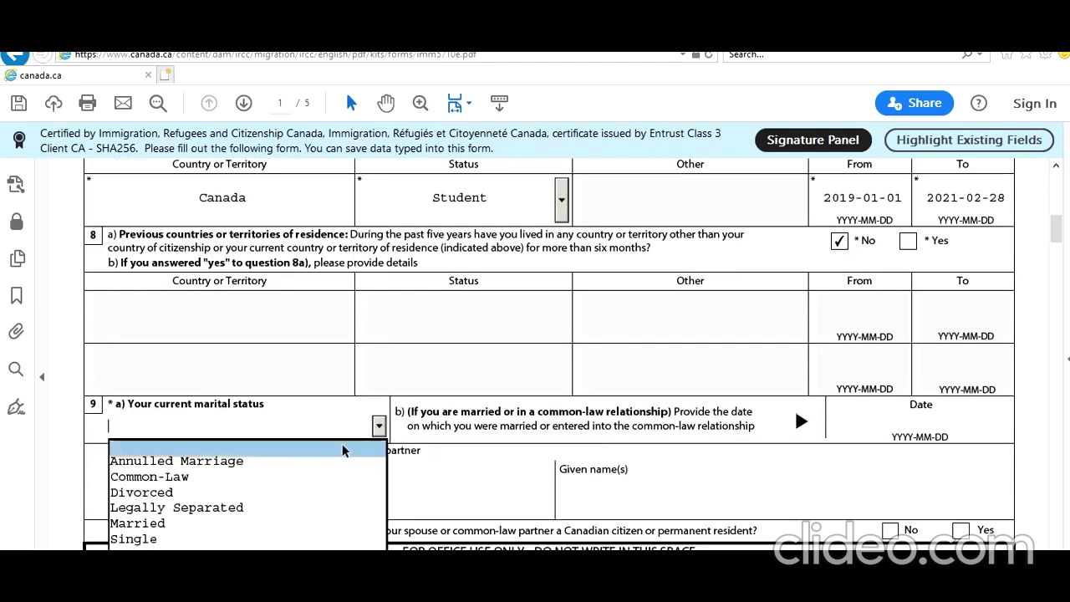
{"action": "left_click", "coordinate": [323, 539]}
{"action": "scroll", "coordinate": [329, 520], "scroll_direction": "down", "scroll_amount": 14}
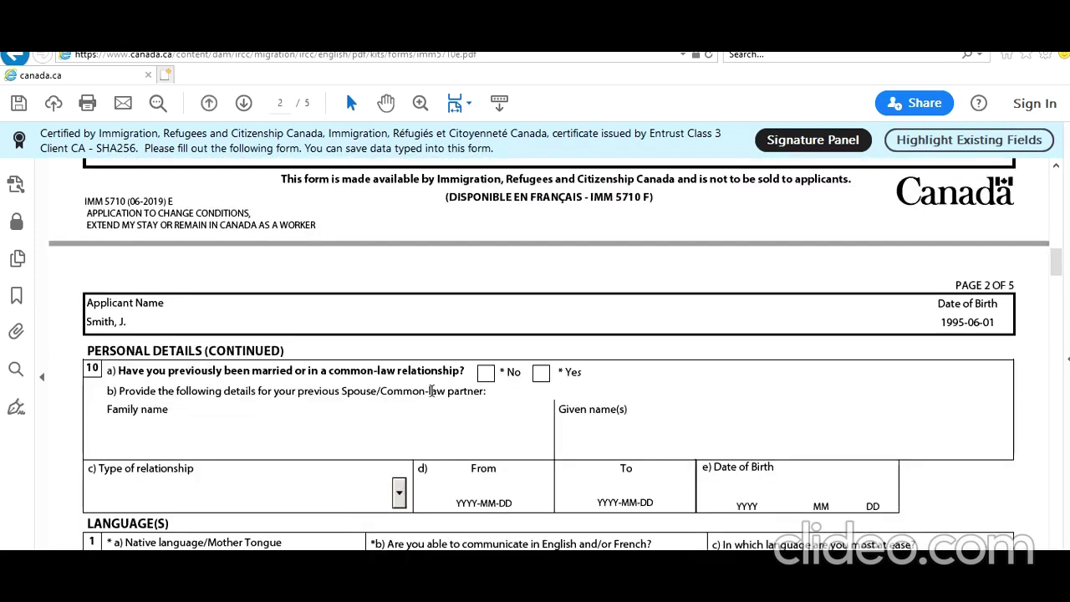
{"action": "left_click", "coordinate": [486, 373]}
Set native language to Hindi, English as communication language, and Yes for language test
{"action": "scroll", "coordinate": [343, 458], "scroll_direction": "down", "scroll_amount": 3}
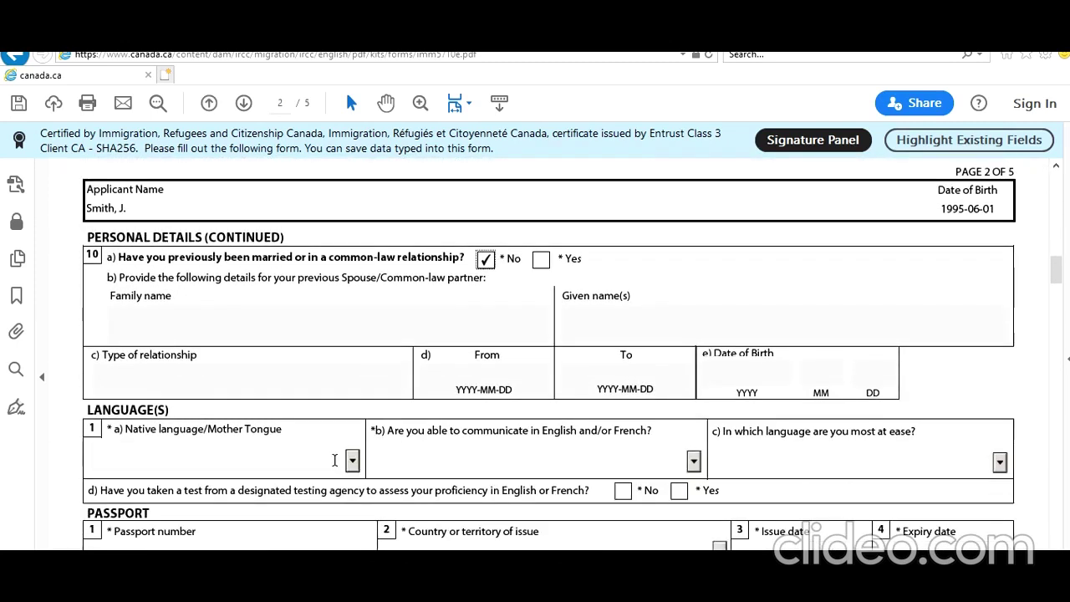
{"action": "left_click", "coordinate": [338, 463]}
{"action": "key", "text": "h"}
{"action": "key", "text": "h"}
{"action": "key", "text": "h"}
{"action": "key", "text": "h"}
{"action": "key", "text": "h"}
{"action": "key", "text": "h"}
{"action": "key", "text": "h"}
{"action": "key", "text": "h"}
{"action": "key", "text": "h"}
{"action": "key", "text": "h"}
{"action": "key", "text": "h"}
{"action": "key", "text": "h"}
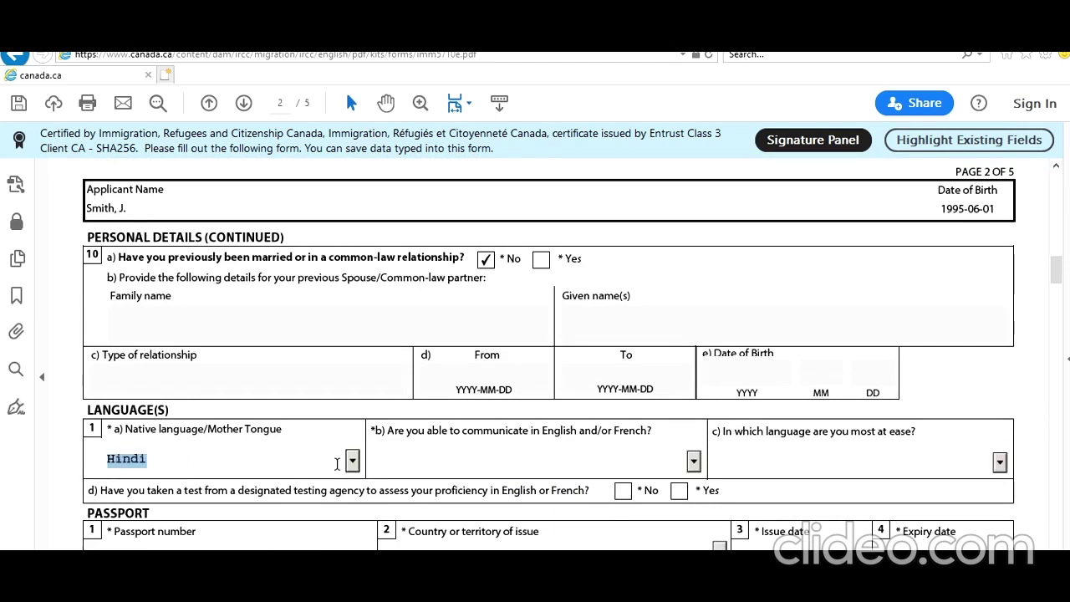
{"action": "left_click", "coordinate": [610, 462]}
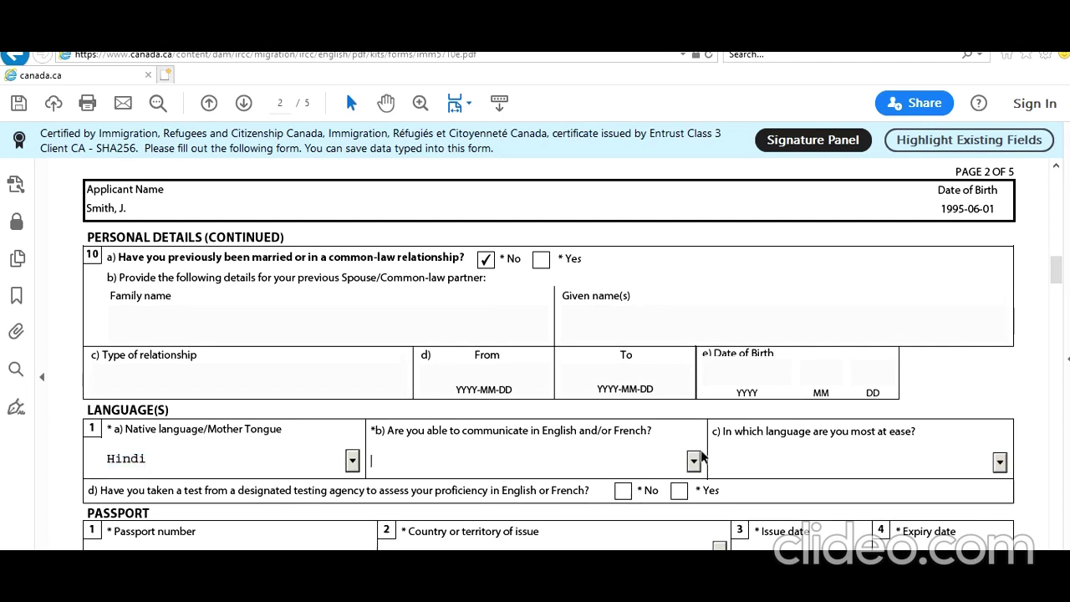
{"action": "left_click", "coordinate": [693, 461]}
{"action": "left_click", "coordinate": [535, 496]}
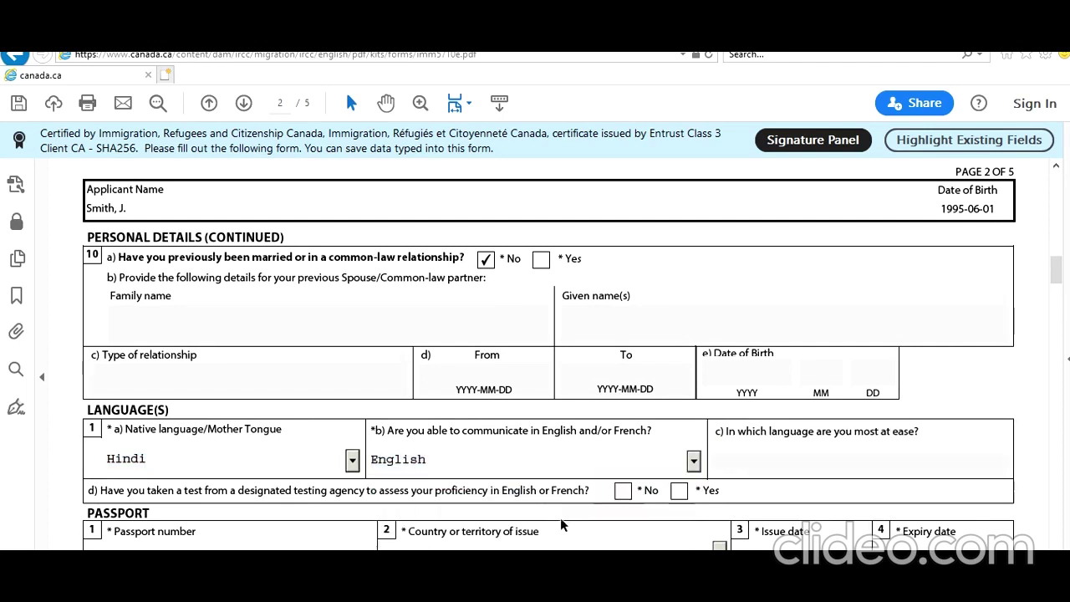
{"action": "scroll", "coordinate": [586, 502], "scroll_direction": "down", "scroll_amount": 1}
{"action": "left_click", "coordinate": [679, 452]}
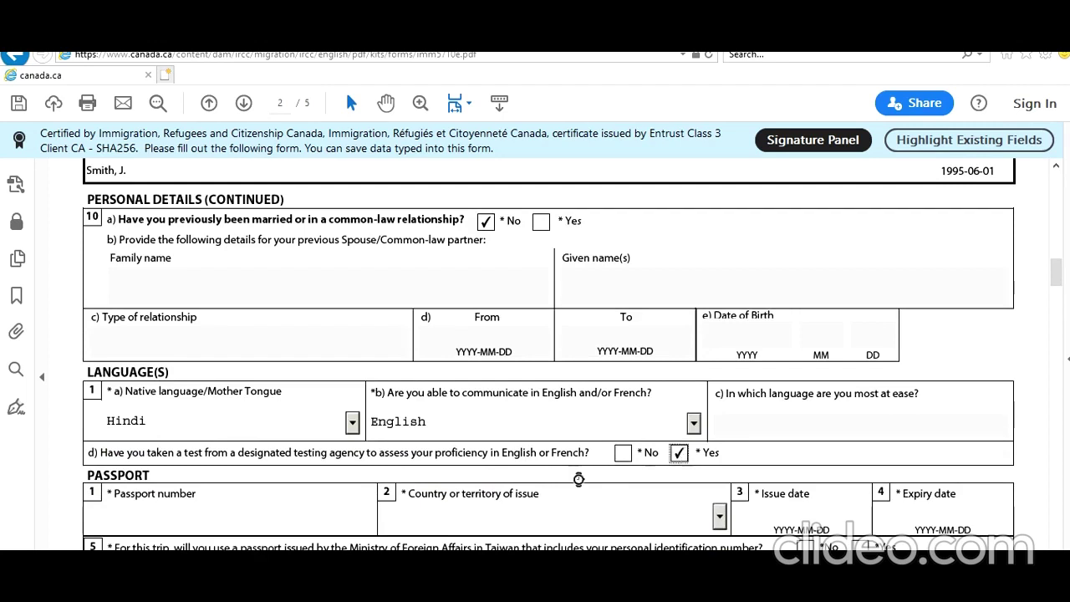
{"action": "scroll", "coordinate": [551, 506], "scroll_direction": "down", "scroll_amount": 2}
Enter the passport number, issuing country India (IND), issued 2018-10-10, expiring 2028-10-09
{"action": "left_click", "coordinate": [262, 444]}
{"action": "key", "text": "Tab"}
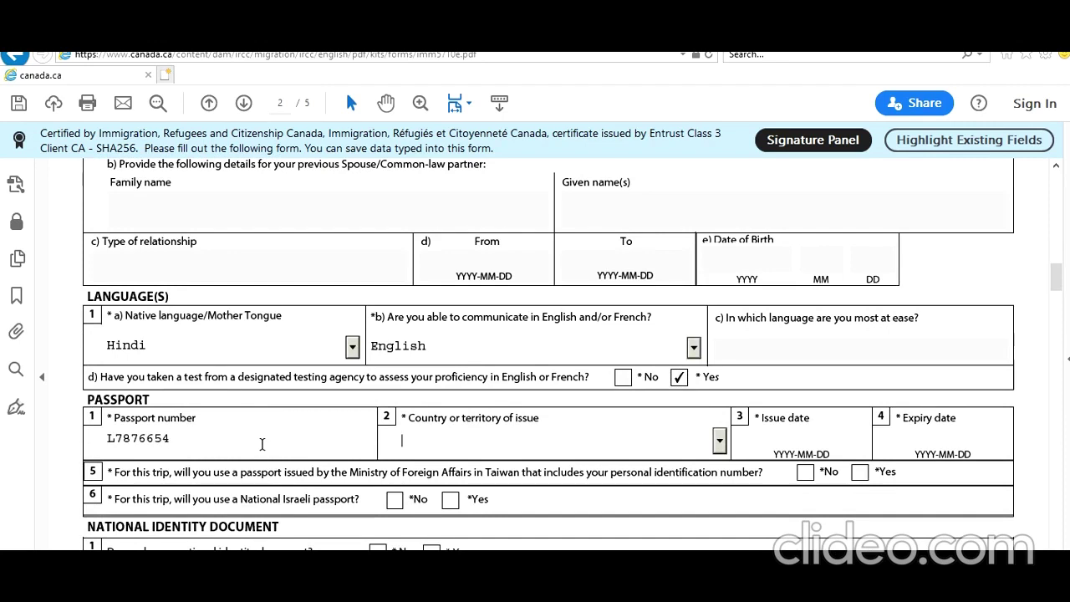
{"action": "type", "text": "IND (India"}
{"action": "key", "text": "Tab"}
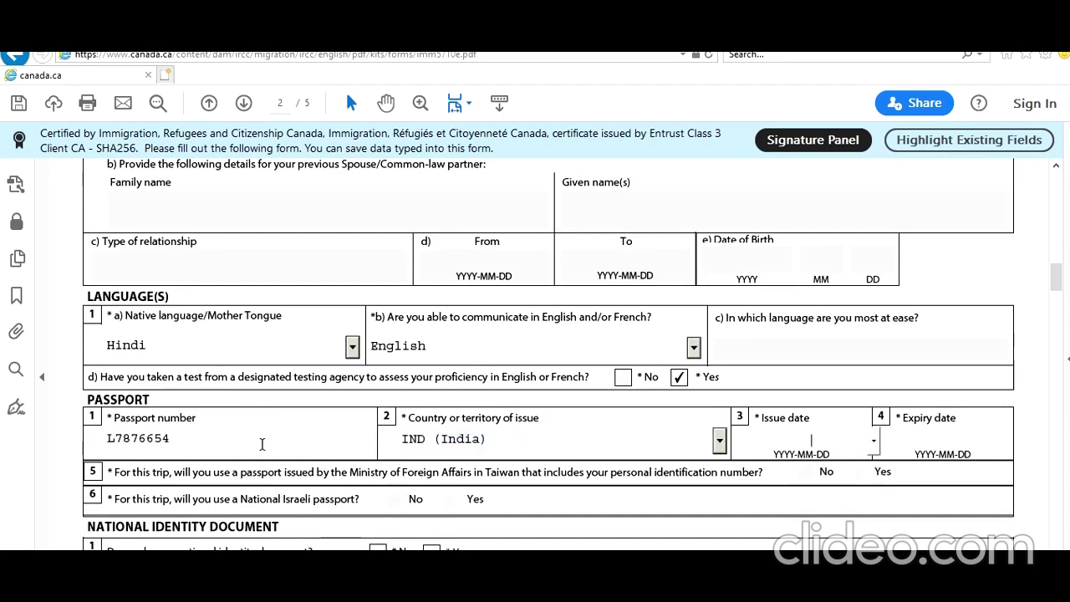
{"action": "type", "text": "2018-1"}
{"action": "type", "text": "0-"}
{"action": "type", "text": "10"}
{"action": "key", "text": "Tab"}
{"action": "type", "text": "2020"}
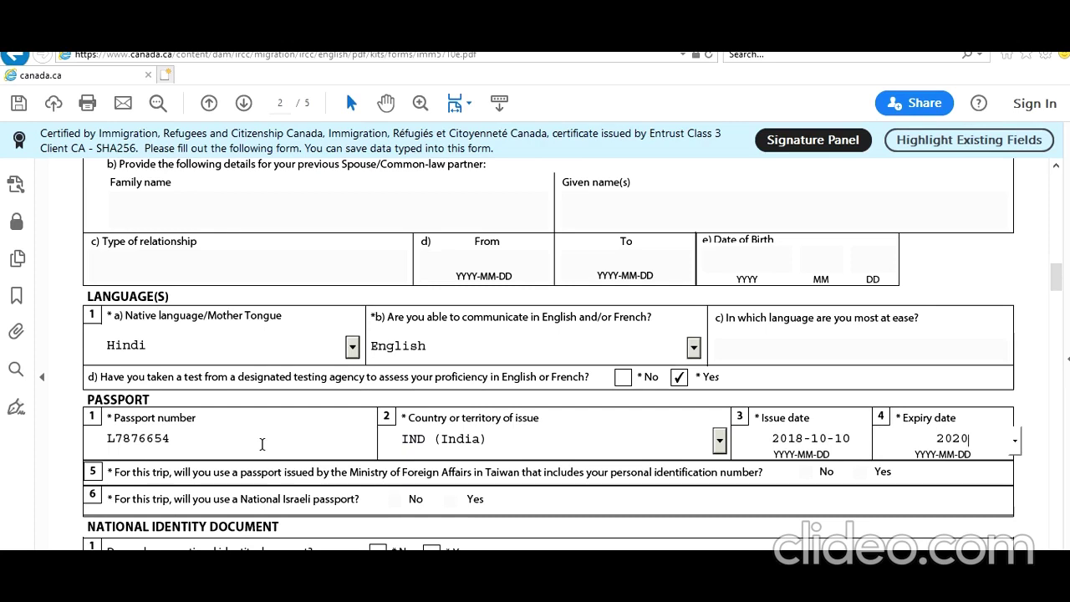
{"action": "key", "text": "BackSpace"}
{"action": "type", "text": "81009"}
{"action": "key", "text": "Tab"}
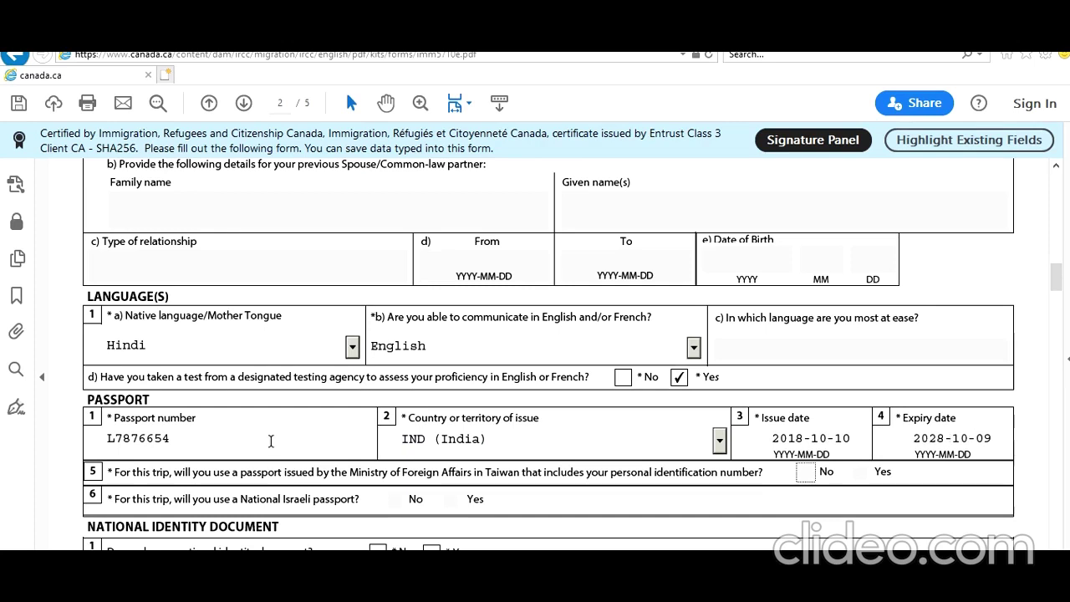
{"action": "scroll", "coordinate": [270, 441], "scroll_direction": "down", "scroll_amount": 3}
Answer Yes to national identity document, then enter its number and India as issuing country
{"action": "left_click", "coordinate": [433, 440]}
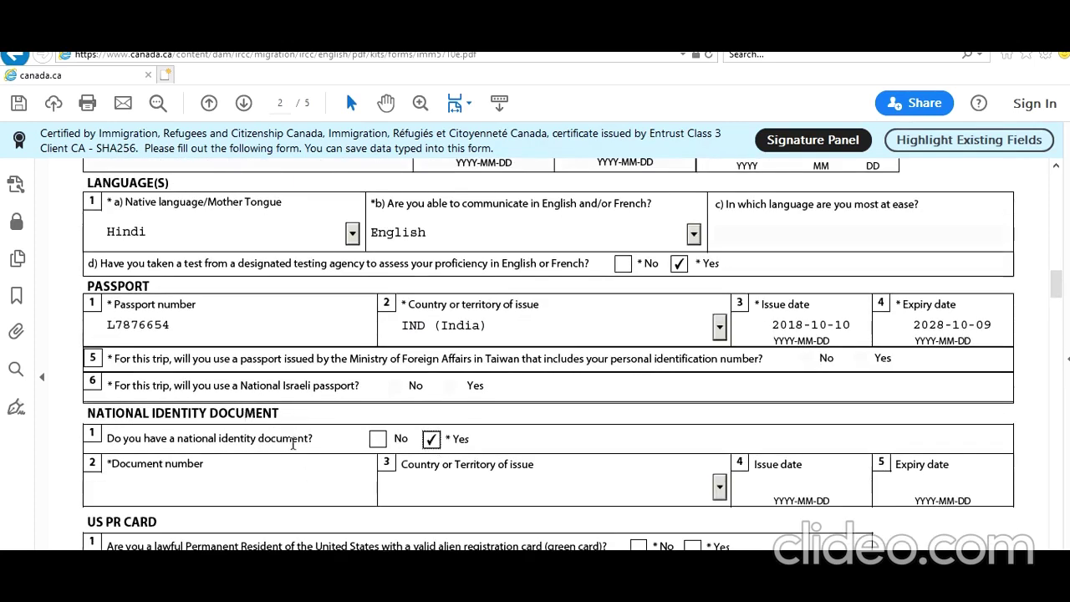
{"action": "scroll", "coordinate": [293, 444], "scroll_direction": "down", "scroll_amount": 2}
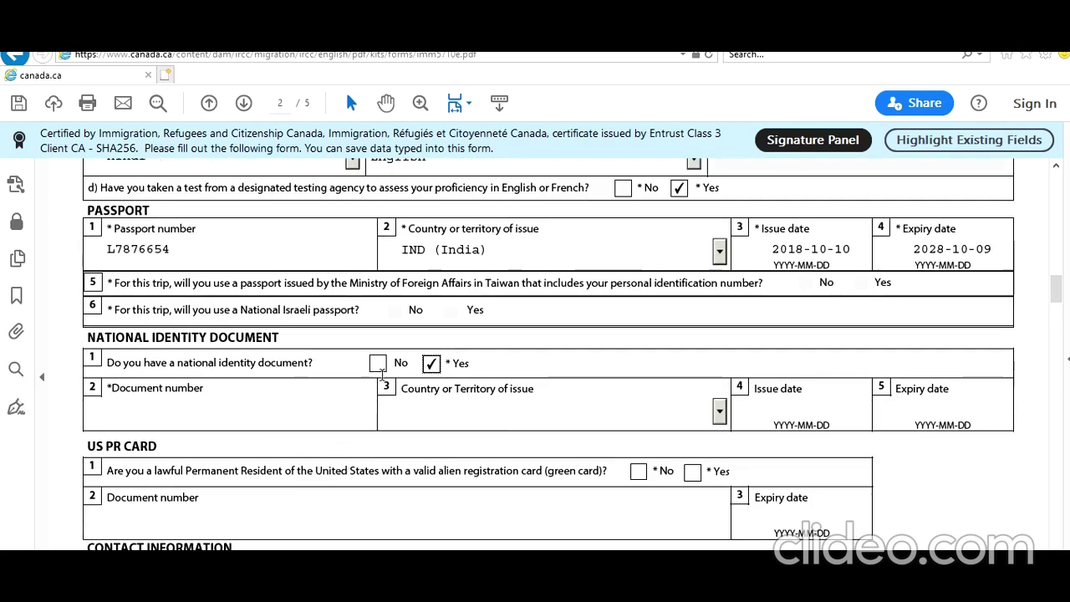
{"action": "left_click", "coordinate": [266, 416]}
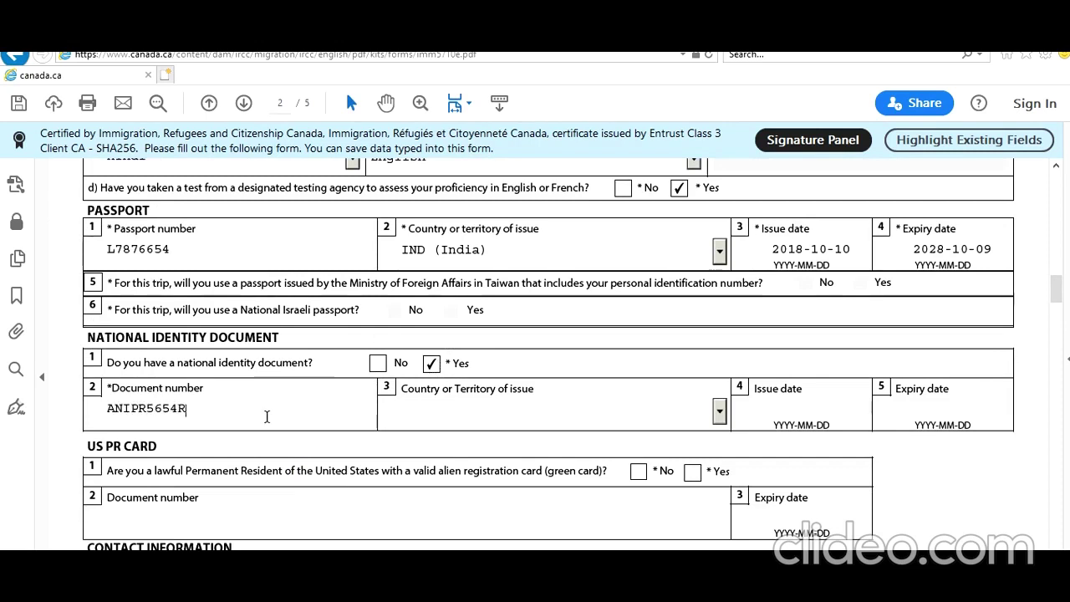
{"action": "key", "text": "Tab"}
{"action": "type", "text": "in"}
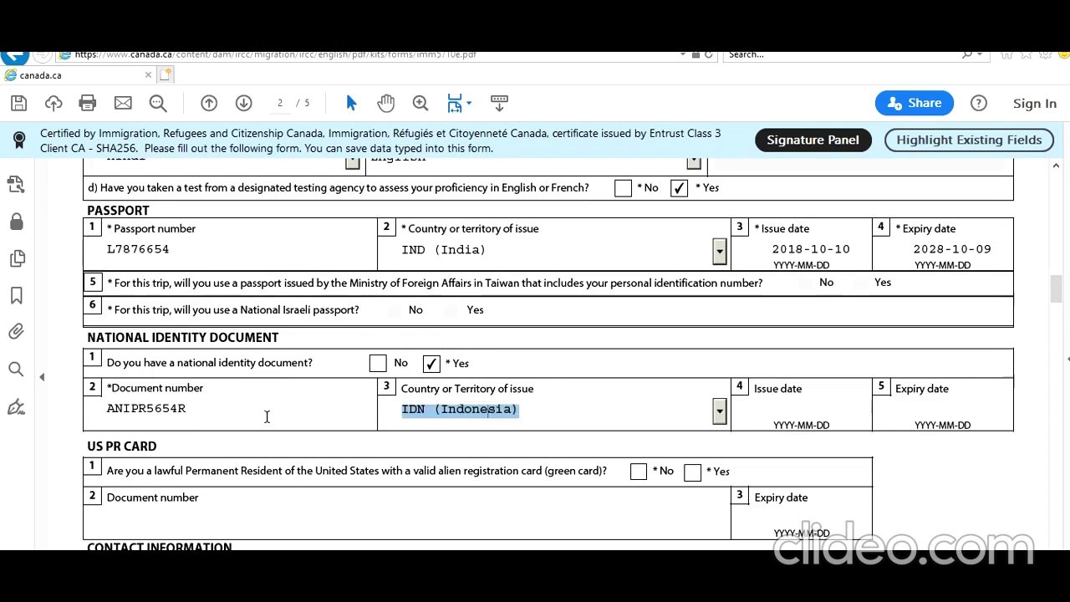
{"action": "key", "text": "Tab"}
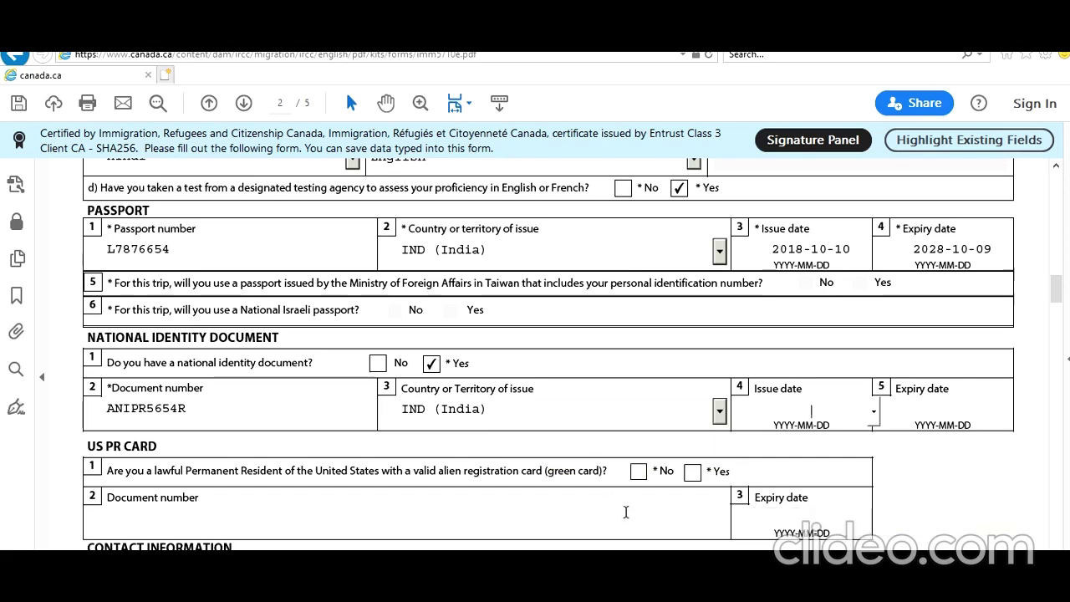
{"action": "scroll", "coordinate": [612, 517], "scroll_direction": "down", "scroll_amount": 1}
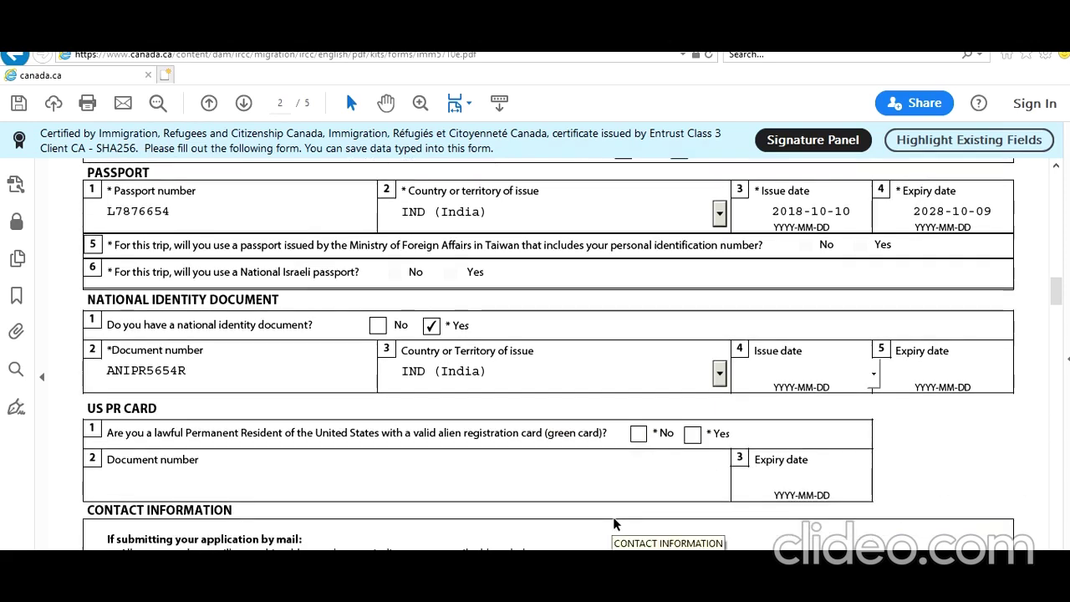
Answer No to the US green card and enter the mailing apartment, street number and street name
{"action": "left_click", "coordinate": [639, 434]}
{"action": "scroll", "coordinate": [685, 535], "scroll_direction": "down", "scroll_amount": 3}
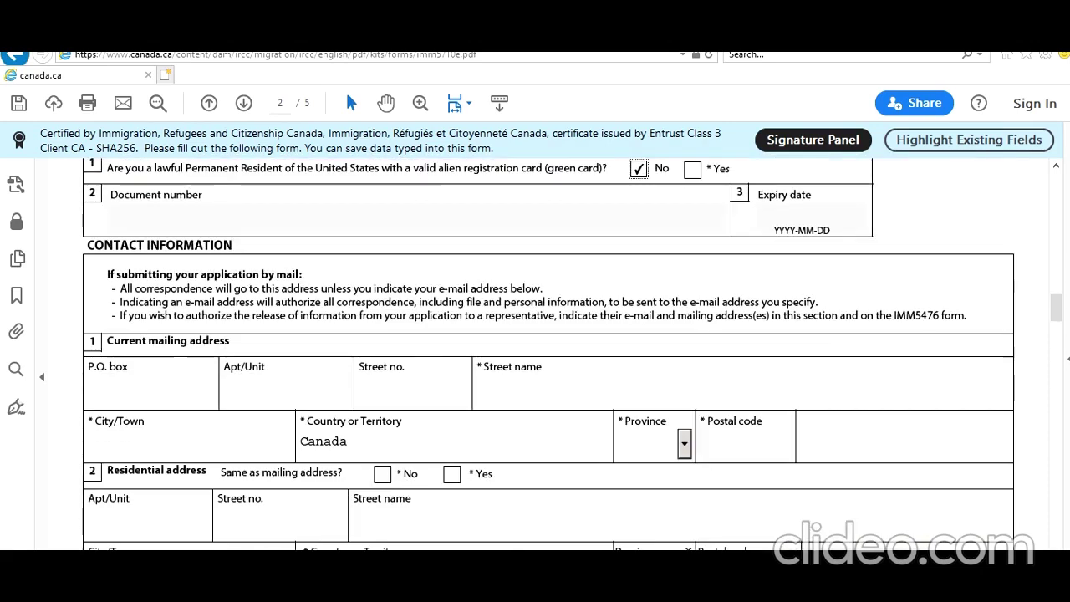
{"action": "left_click", "coordinate": [329, 389]}
{"action": "type", "text": "1"}
{"action": "left_click", "coordinate": [432, 399]}
{"action": "type", "text": "1"}
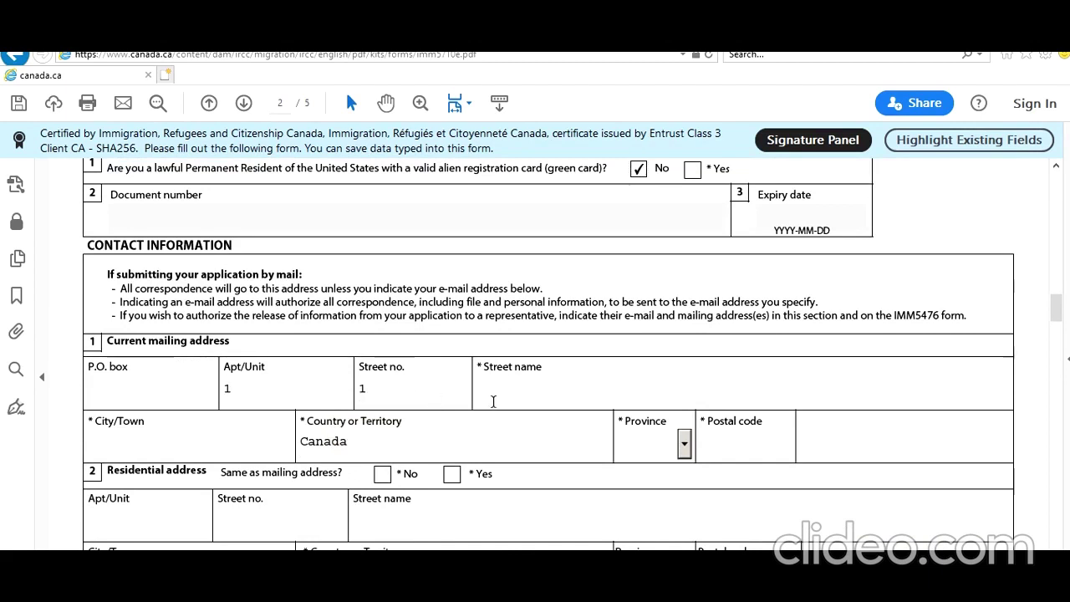
{"action": "left_click", "coordinate": [494, 401]}
{"action": "type", "text": "Toronotonion St, T"}
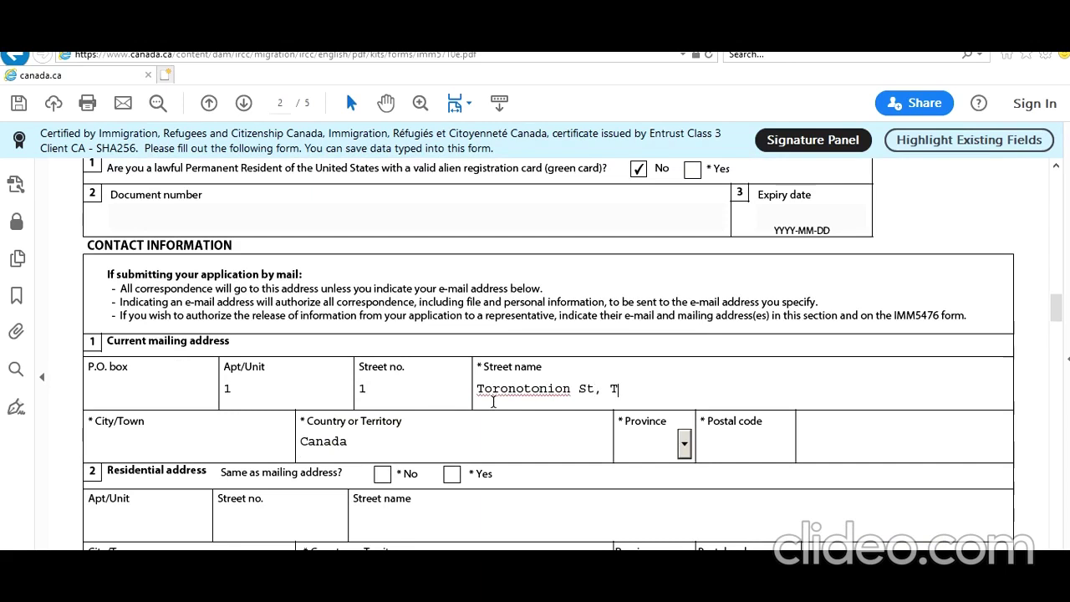
{"action": "type", "text": "oronto, ON L8V6"}
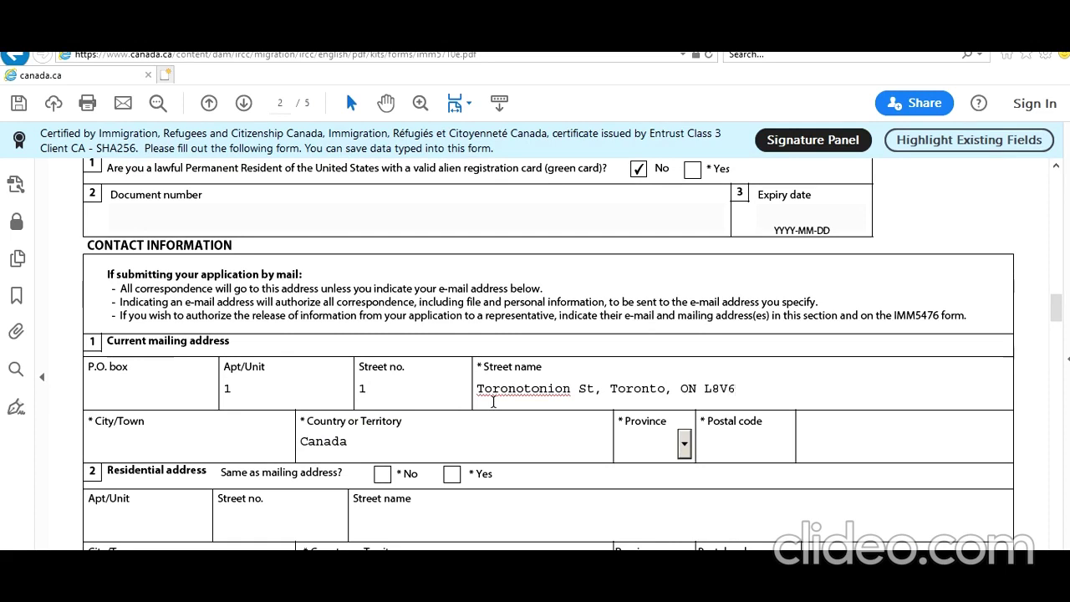
{"action": "type", "text": "Y7"}
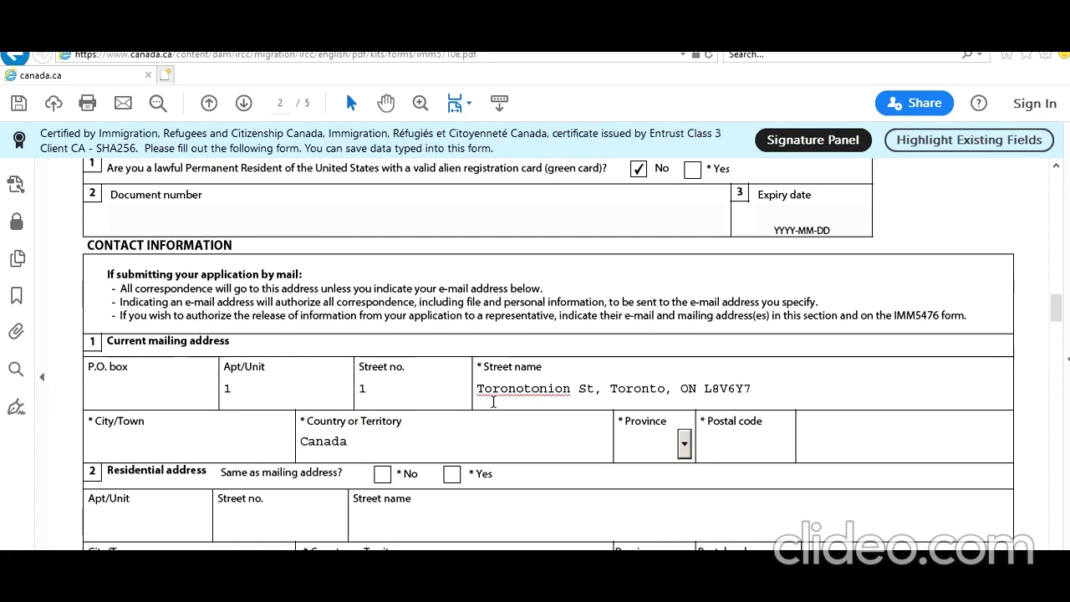
Set province ON and city Toronto, and trim extra text from the street name
{"action": "left_click", "coordinate": [685, 446]}
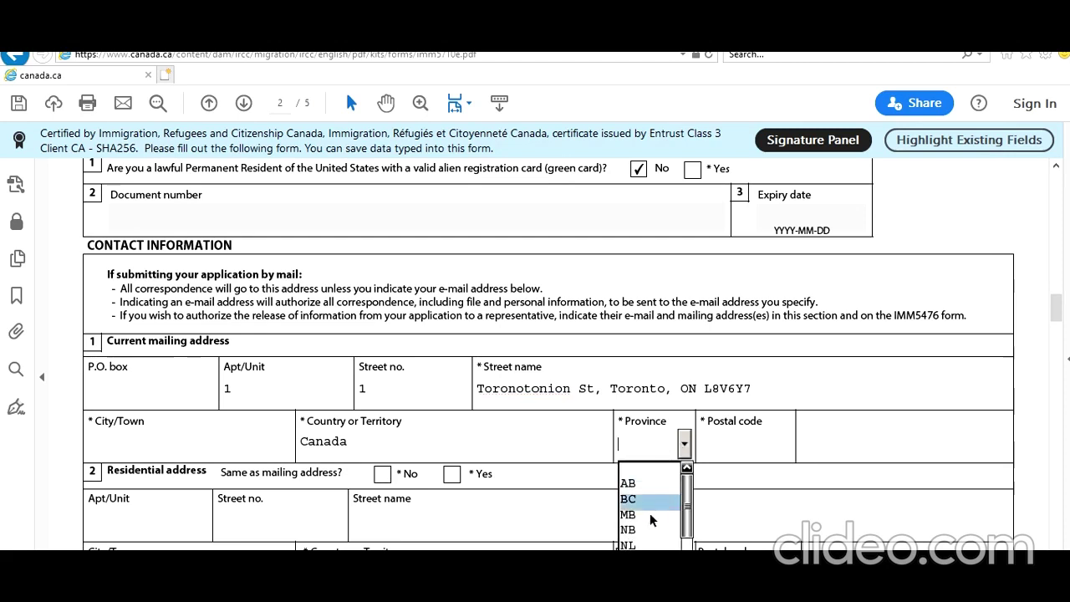
{"action": "scroll", "coordinate": [656, 433], "scroll_direction": "down", "scroll_amount": 2}
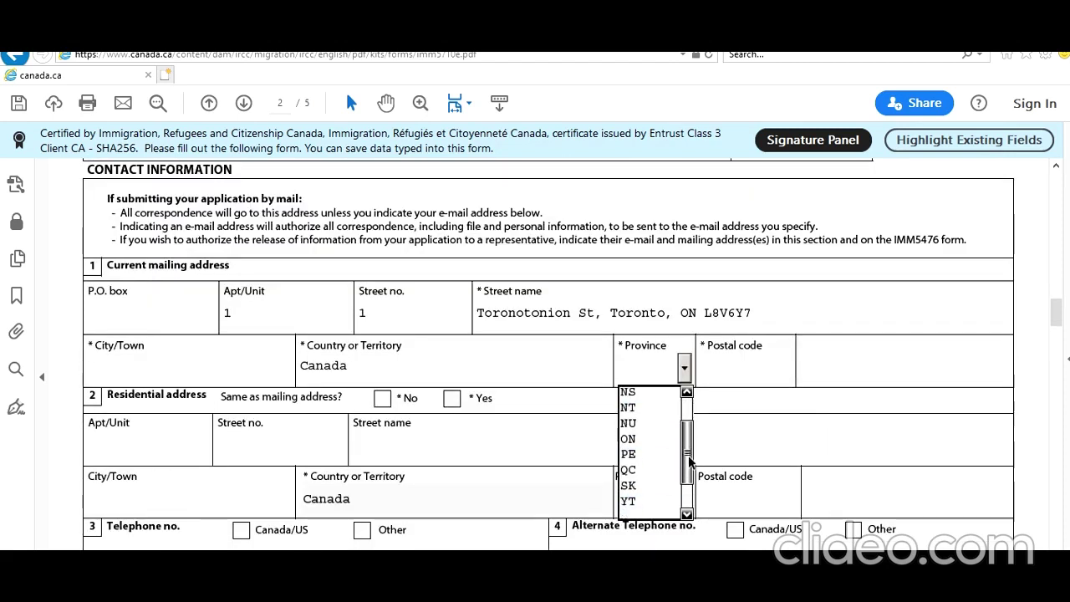
{"action": "left_click", "coordinate": [656, 439]}
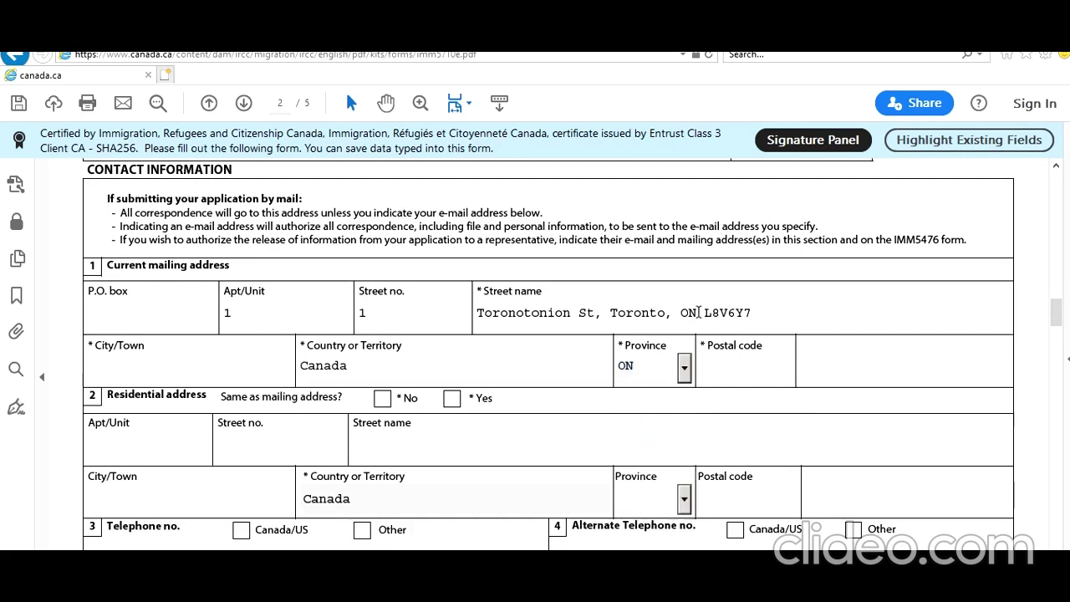
{"action": "left_click", "coordinate": [238, 368]}
{"action": "type", "text": "Toronto"}
{"action": "double_click", "coordinate": [653, 314]}
{"action": "left_click", "coordinate": [764, 311]}
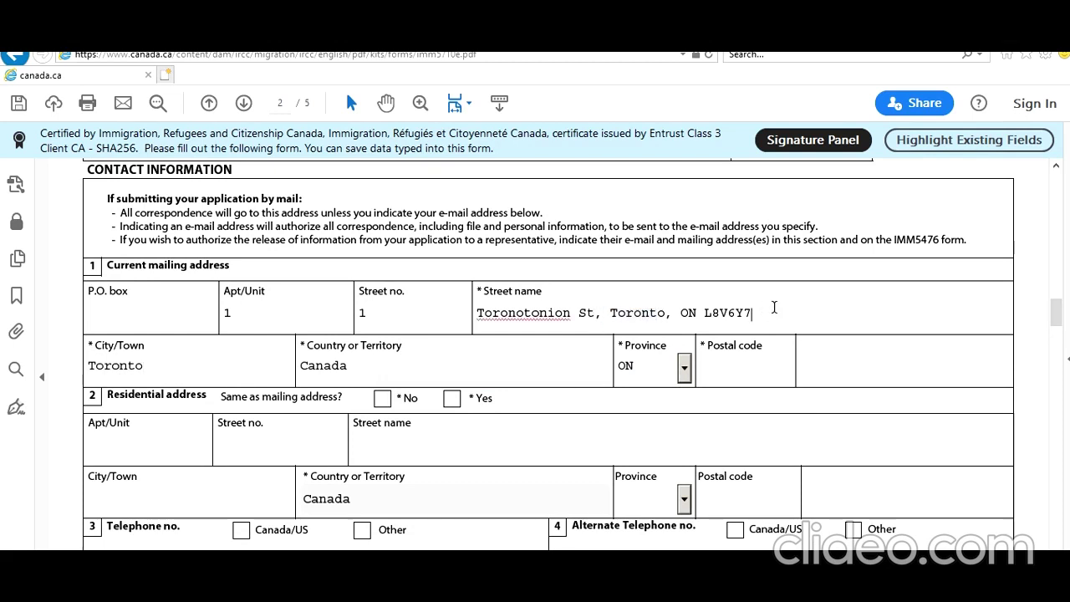
{"action": "key", "text": "BackSpace"}
{"action": "key", "text": "BackSpace"}
{"action": "key", "text": "BackSpace"}
{"action": "key", "text": "BackSpace"}
{"action": "key", "text": "BackSpace"}
{"action": "key", "text": "BackSpace"}
{"action": "key", "text": "BackSpace"}
{"action": "key", "text": "BackSpace"}
{"action": "key", "text": "BackSpace"}
{"action": "key", "text": "BackSpace"}
{"action": "key", "text": "BackSpace"}
{"action": "key", "text": "BackSpace"}
{"action": "key", "text": "BackSpace"}
{"action": "key", "text": "BackSpace"}
{"action": "key", "text": "BackSpace"}
{"action": "key", "text": "BackSpace"}
{"action": "key", "text": "BackSpace"}
{"action": "key", "text": "BackSpace"}
{"action": "key", "text": "BackSpace"}
{"action": "key", "text": "BackSpace"}
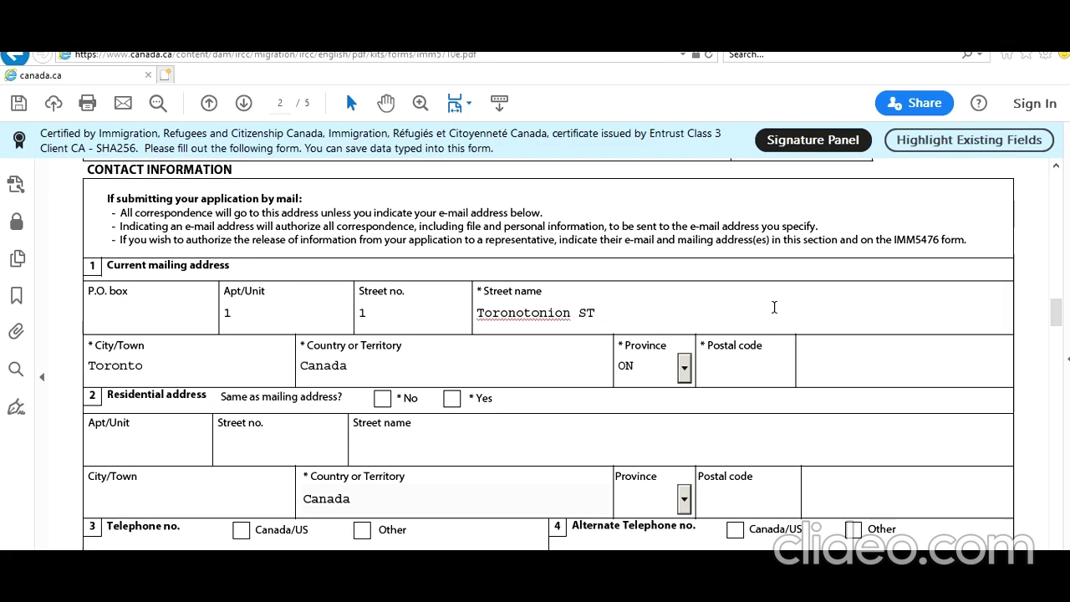
Enter the postal code and mark the residential address as same as mailing
{"action": "left_click", "coordinate": [747, 379]}
{"action": "type", "text": "L7V5H6"}
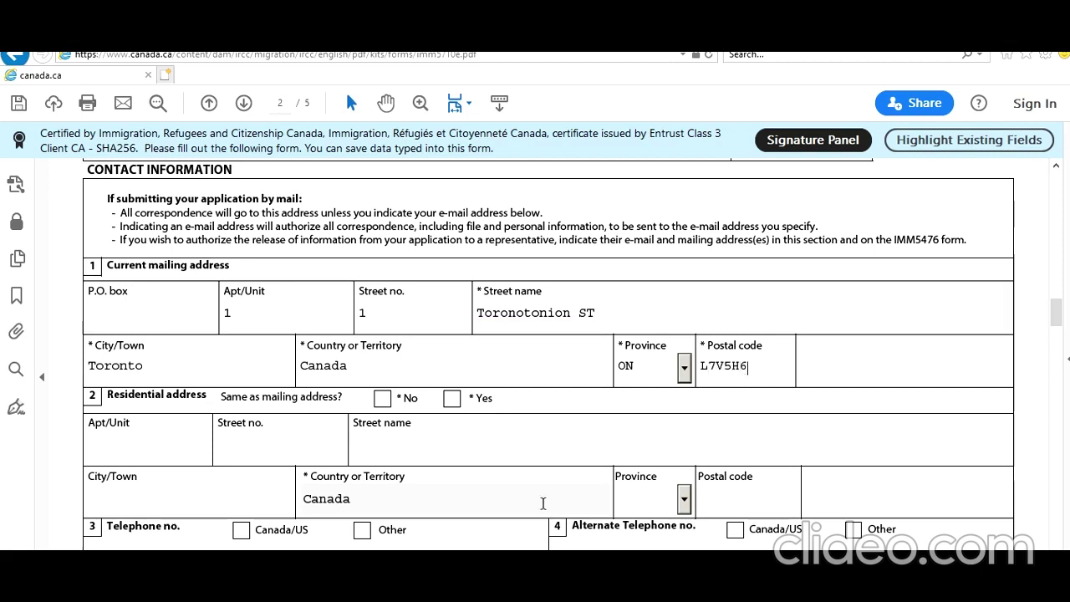
{"action": "left_click", "coordinate": [451, 398]}
{"action": "scroll", "coordinate": [442, 439], "scroll_direction": "down", "scroll_amount": 3}
Add a Canada/US Cellular telephone number and the applicant's e-mail address
{"action": "left_click", "coordinate": [241, 415]}
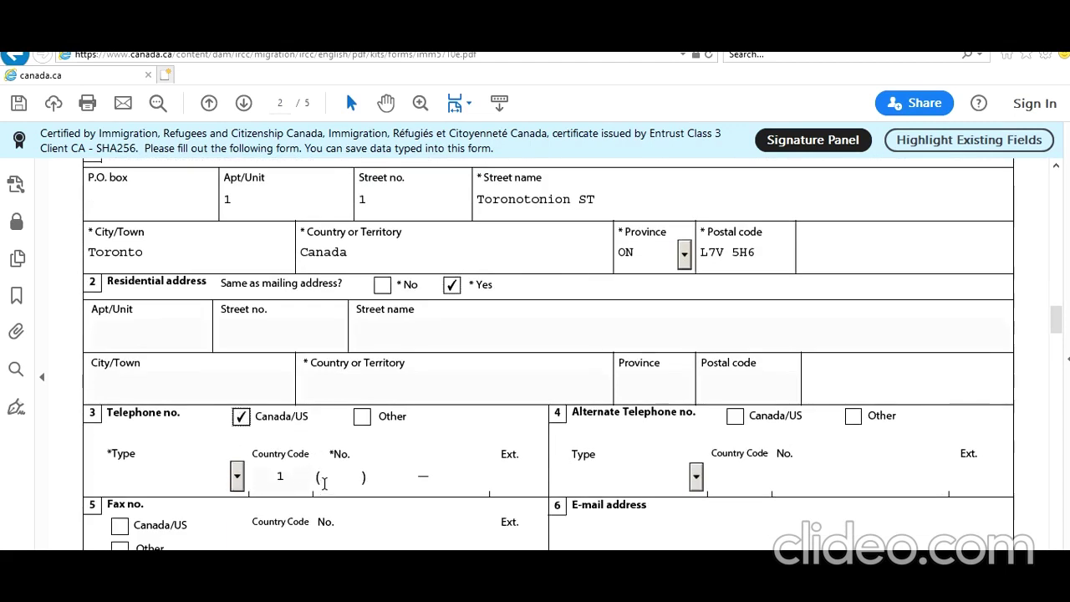
{"action": "left_click", "coordinate": [238, 480]}
{"action": "left_click", "coordinate": [175, 528]}
{"action": "left_click", "coordinate": [341, 477]}
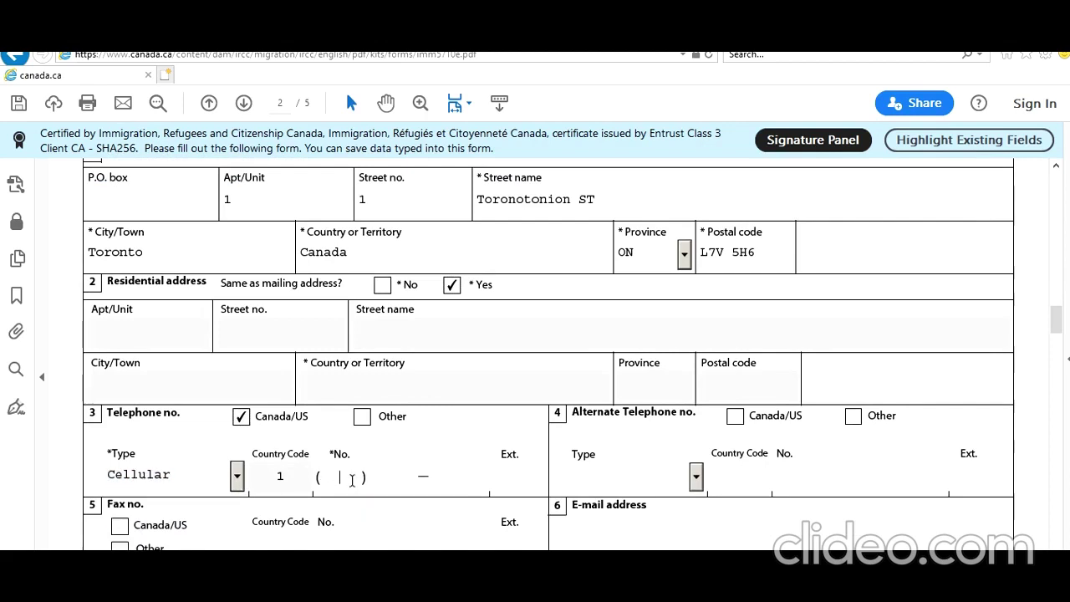
{"action": "type", "text": "647 ) 777 — 7777"}
{"action": "left_click", "coordinate": [591, 518]}
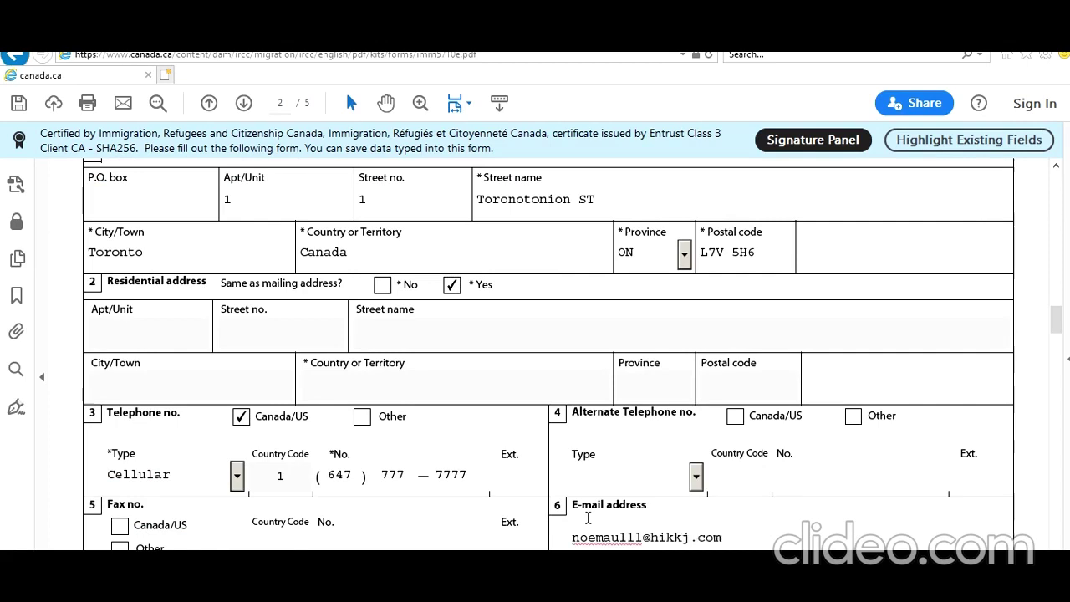
{"action": "scroll", "coordinate": [541, 502], "scroll_direction": "down", "scroll_amount": 5}
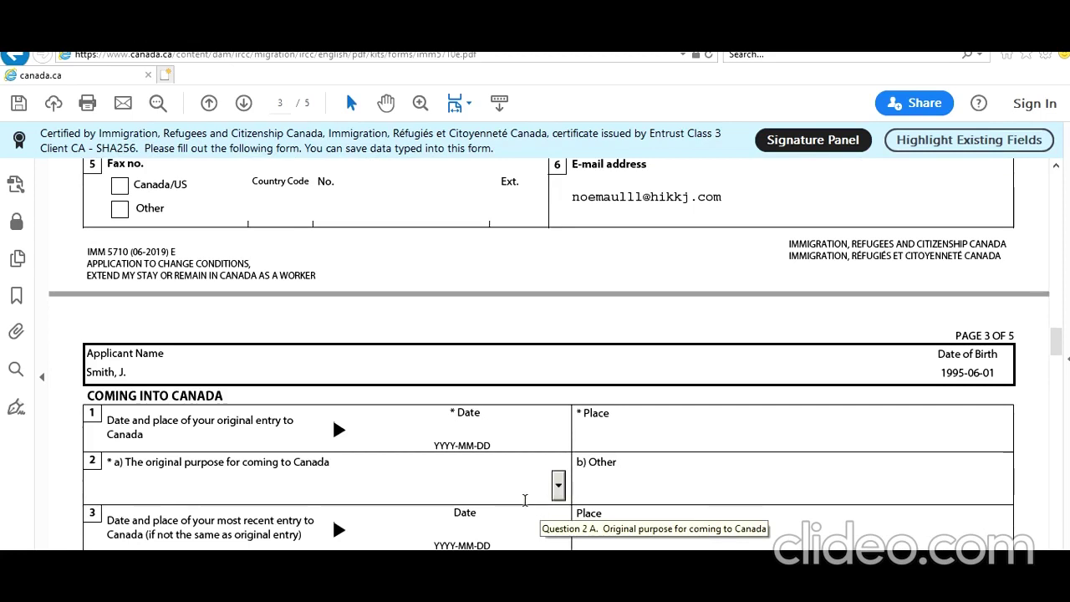
On page 3, enter 2019-01-01 as the original entry date into Canada
{"action": "scroll", "coordinate": [527, 501], "scroll_direction": "down", "scroll_amount": 1}
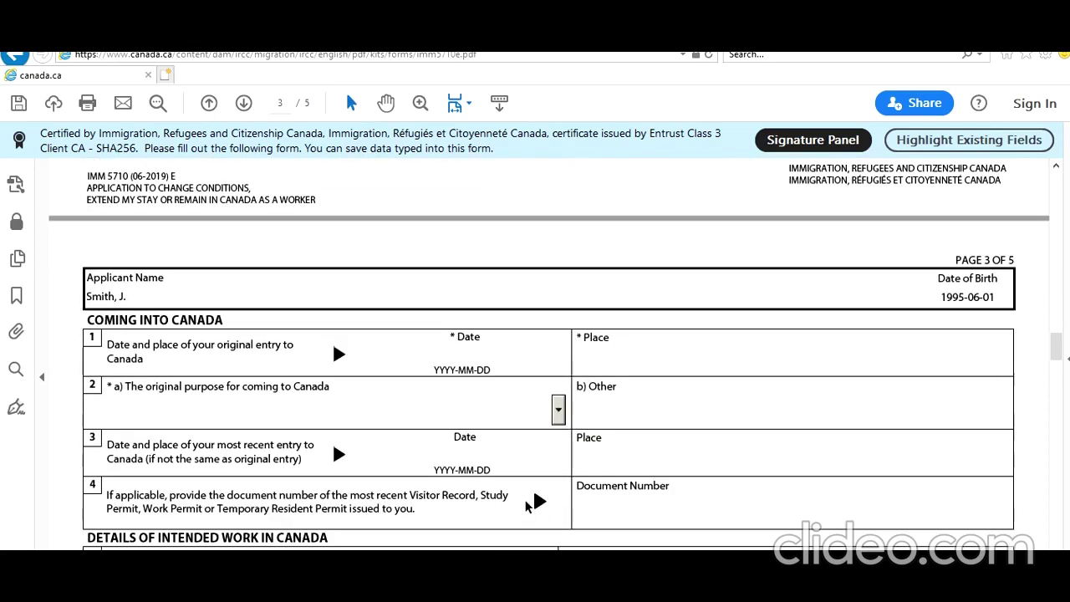
{"action": "scroll", "coordinate": [974, 229], "scroll_direction": "up", "scroll_amount": 20}
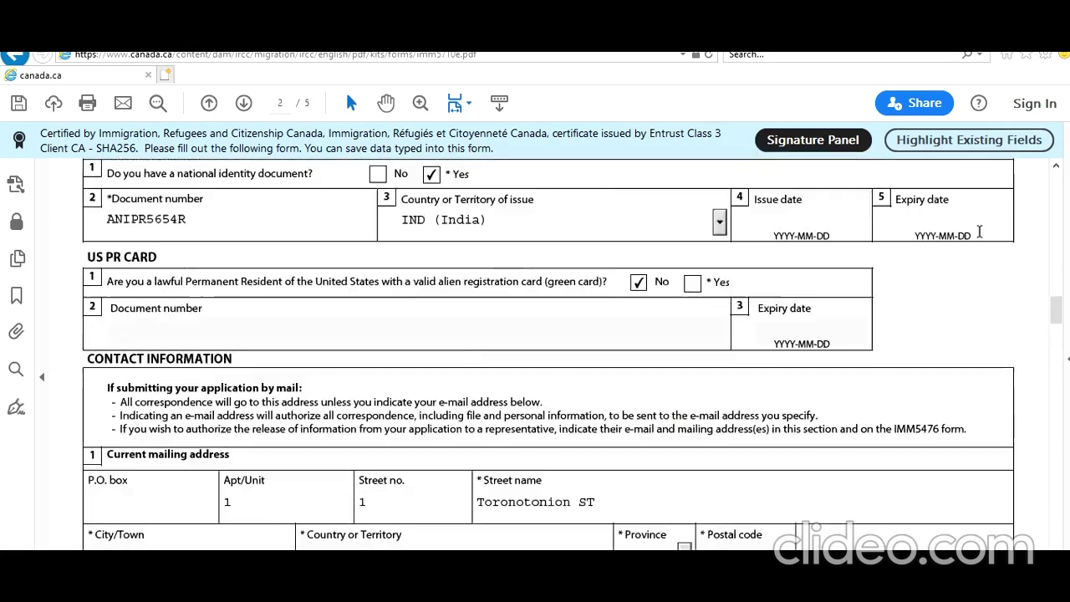
{"action": "scroll", "coordinate": [979, 231], "scroll_direction": "up", "scroll_amount": 4}
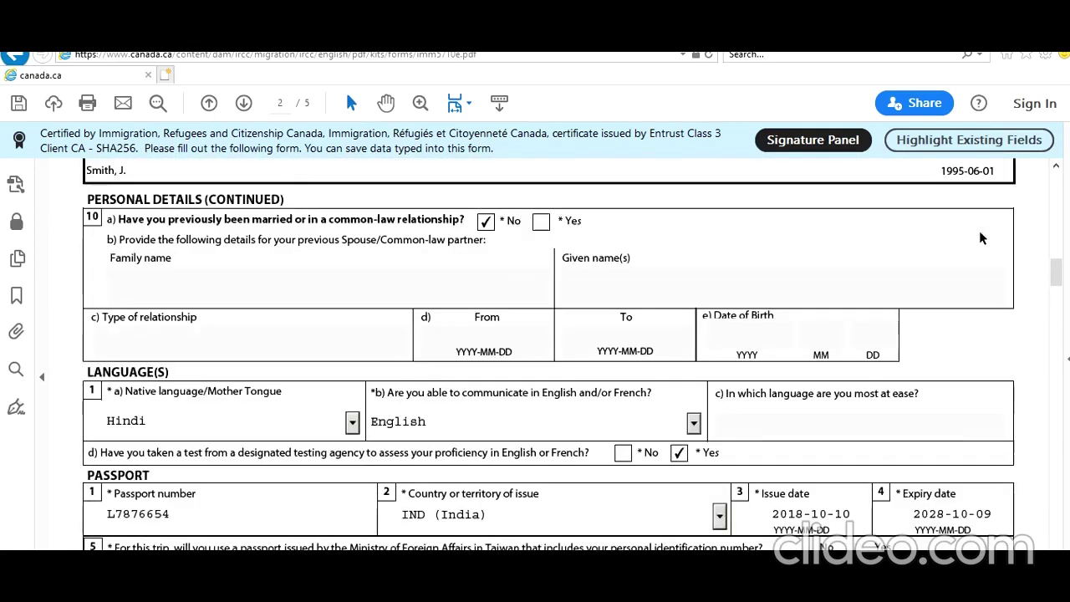
{"action": "scroll", "coordinate": [979, 231], "scroll_direction": "up", "scroll_amount": 10}
{"action": "scroll", "coordinate": [979, 231], "scroll_direction": "up", "scroll_amount": 3}
{"action": "scroll", "coordinate": [979, 231], "scroll_direction": "up", "scroll_amount": 3}
{"action": "scroll", "coordinate": [979, 232], "scroll_direction": "down", "scroll_amount": 4}
{"action": "scroll", "coordinate": [980, 231], "scroll_direction": "down", "scroll_amount": 20}
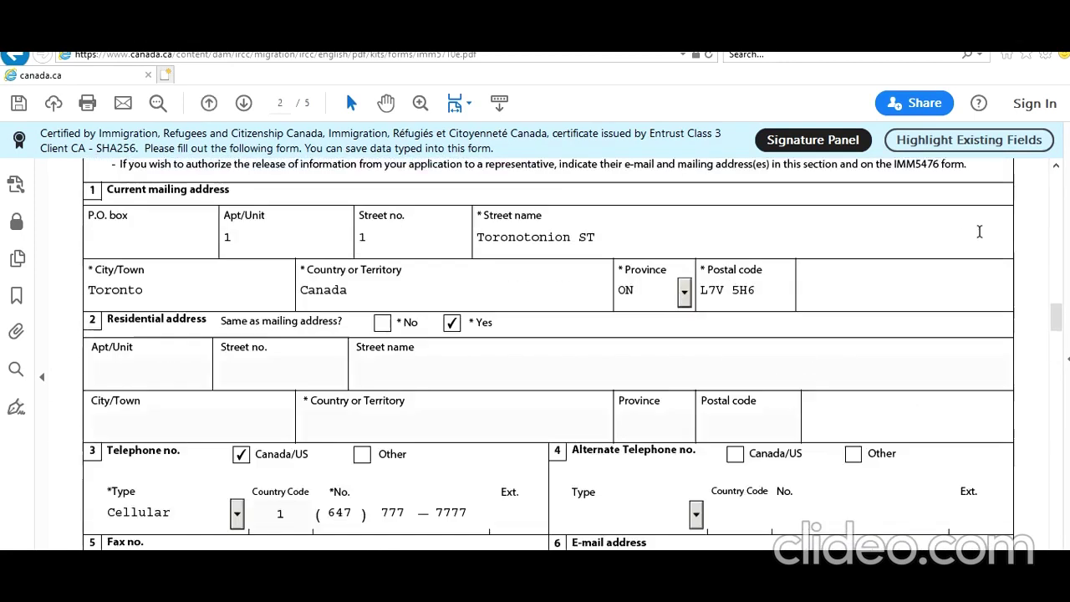
{"action": "scroll", "coordinate": [980, 231], "scroll_direction": "up", "scroll_amount": 2}
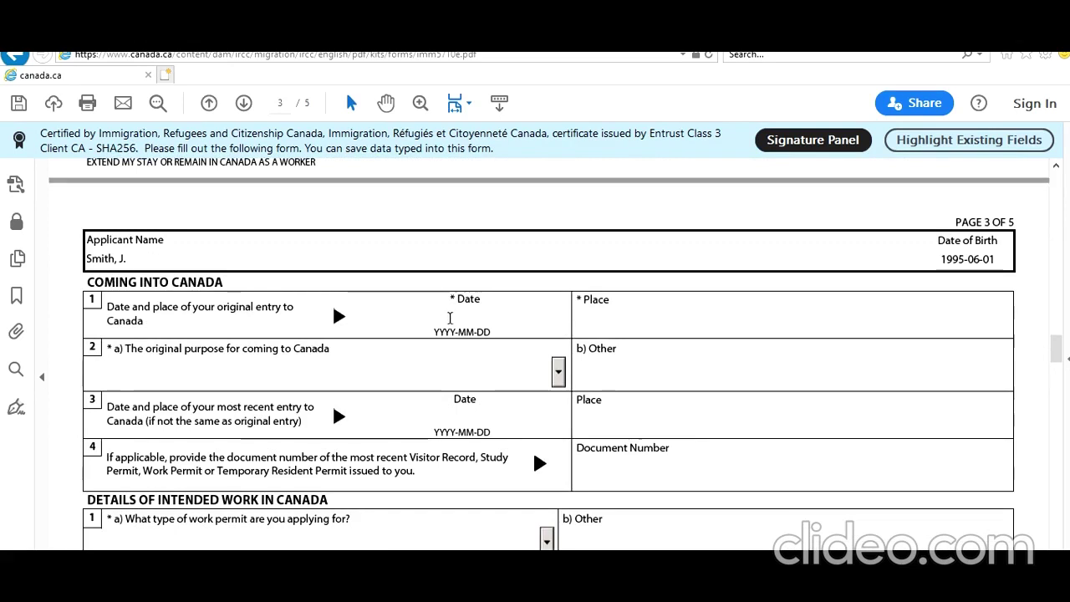
{"action": "type", "text": "2"}
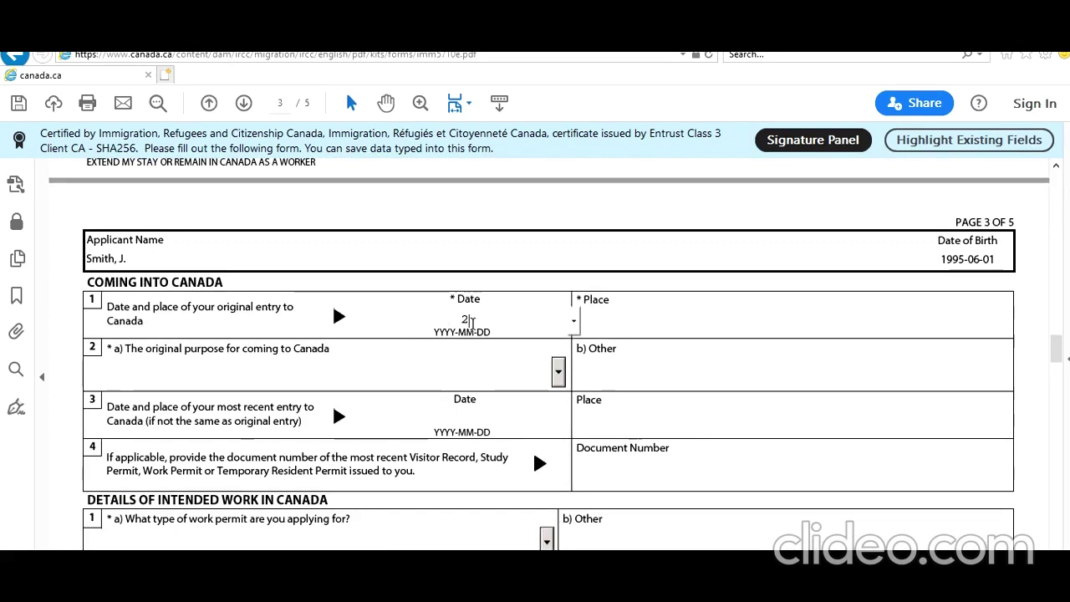
{"action": "type", "text": "013010"}
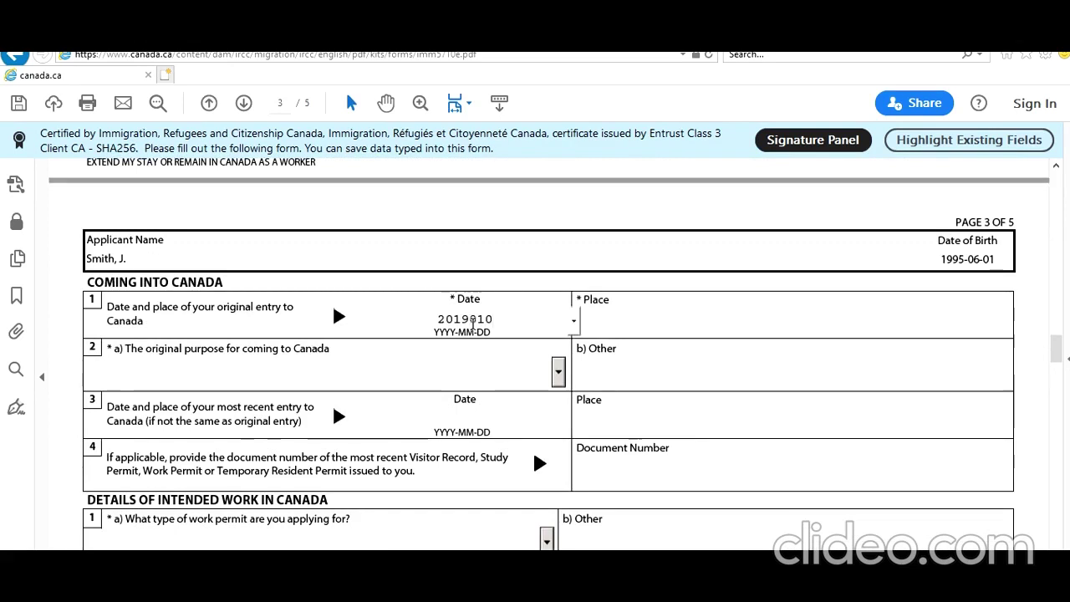
{"action": "type", "text": "1"}
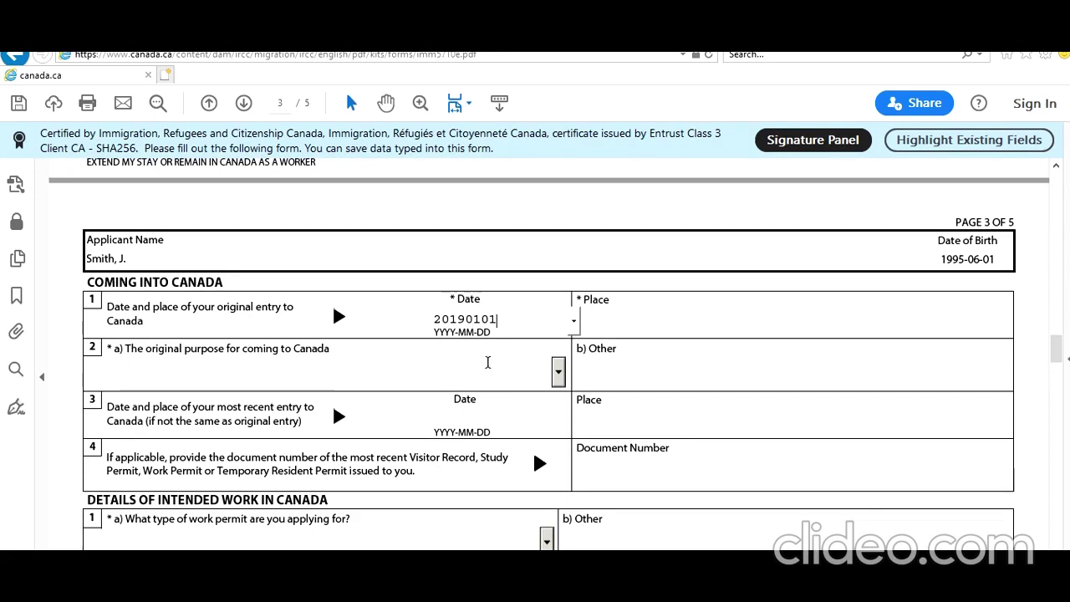
{"action": "key", "text": "Tab"}
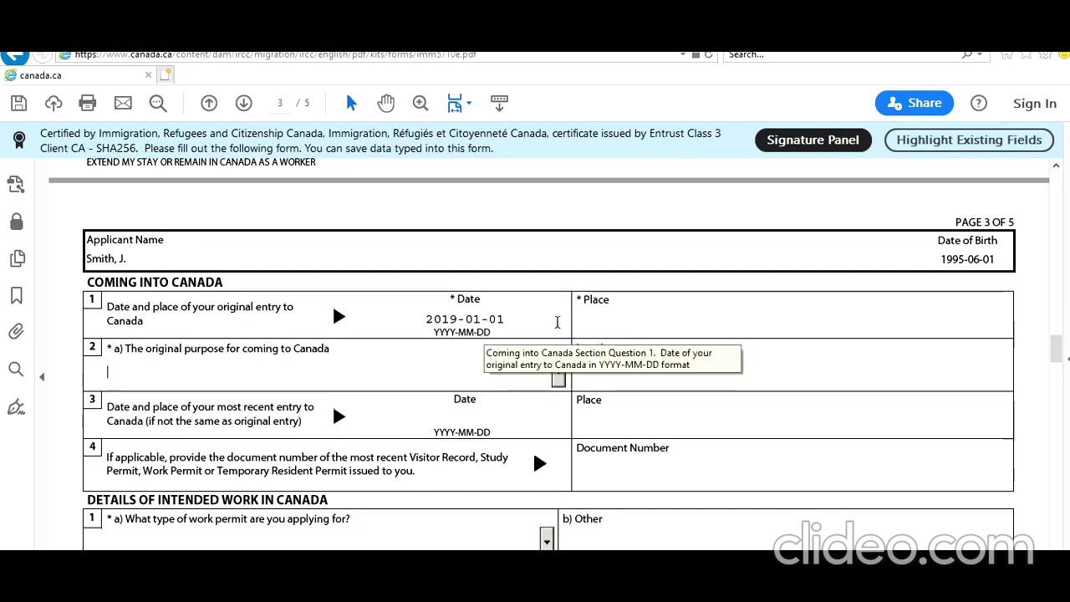
Enter Toronto Pearson Airport as the place of original entry
{"action": "left_click", "coordinate": [600, 329]}
{"action": "type", "text": "Toronto Pe"}
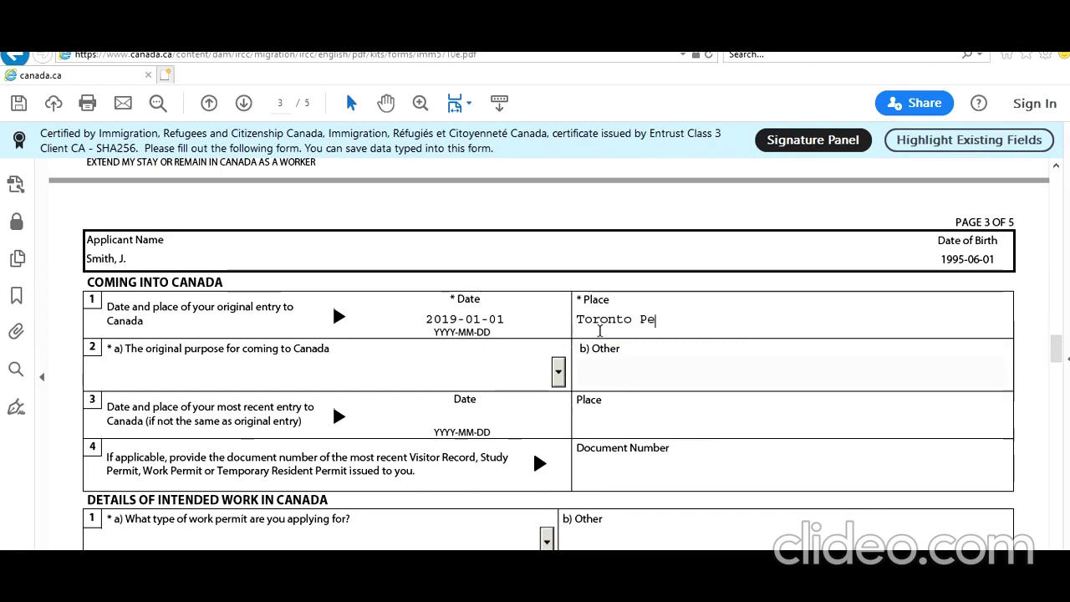
{"action": "type", "text": "arson Airport "}
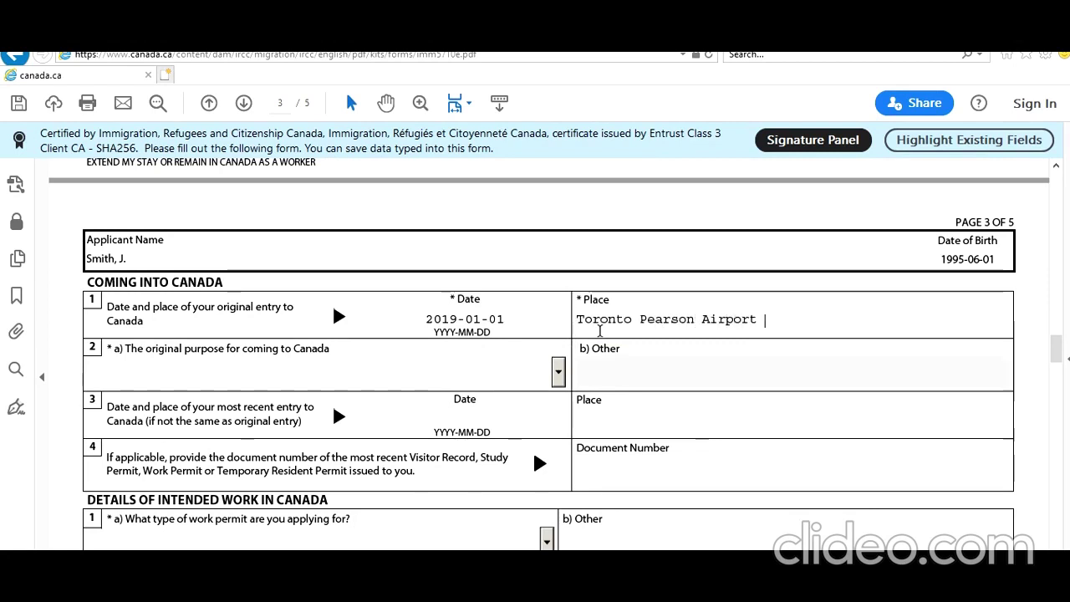
{"action": "type", "text": "Termin"}
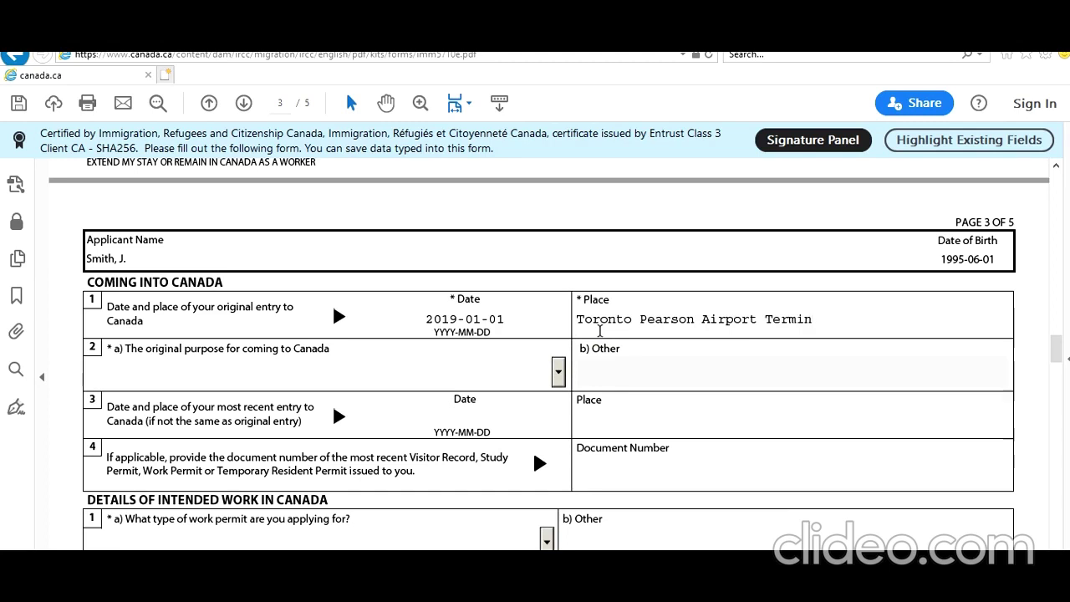
{"action": "key", "text": "BackSpace"}
{"action": "key", "text": "BackSpace"}
{"action": "key", "text": "BackSpace"}
{"action": "key", "text": "BackSpace"}
{"action": "key", "text": "BackSpace"}
{"action": "key", "text": "BackSpace"}
Choose Study as the original purpose and enter the most recent permit's document number
{"action": "left_click", "coordinate": [559, 372]}
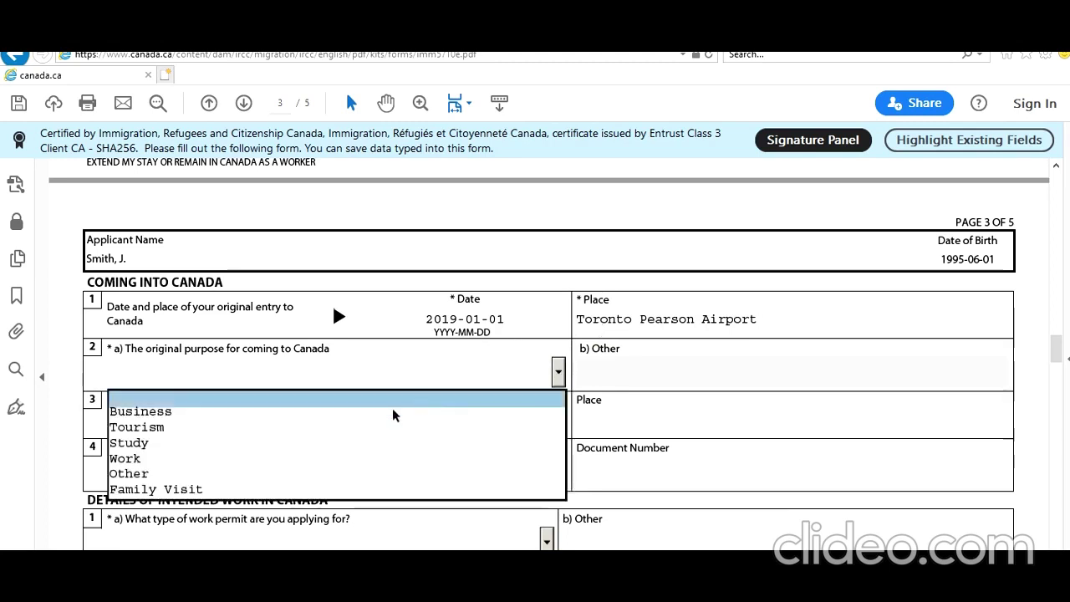
{"action": "left_click", "coordinate": [366, 445]}
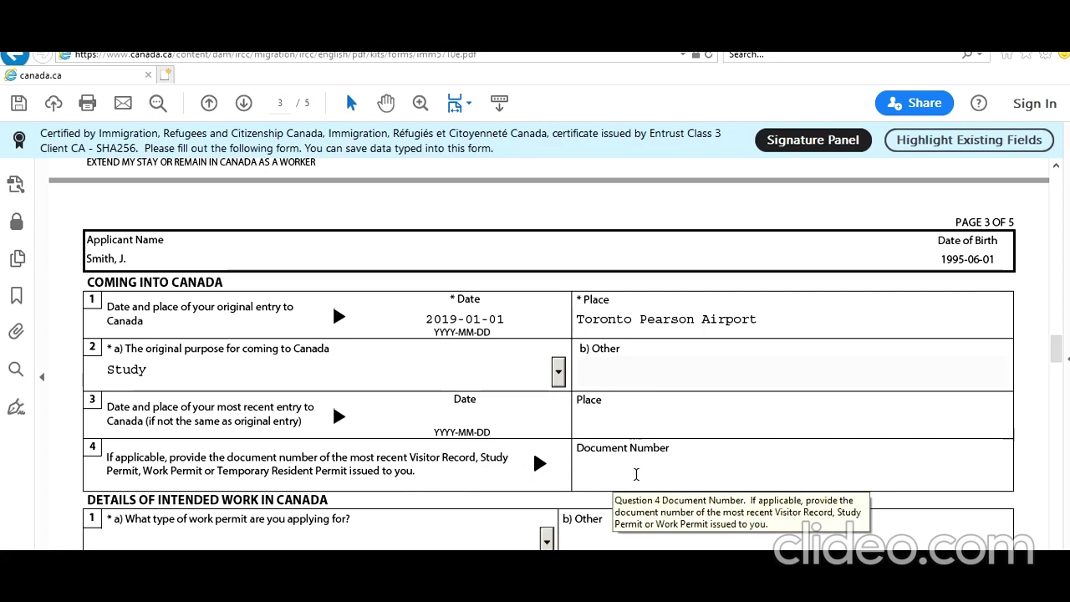
{"action": "left_click", "coordinate": [622, 474]}
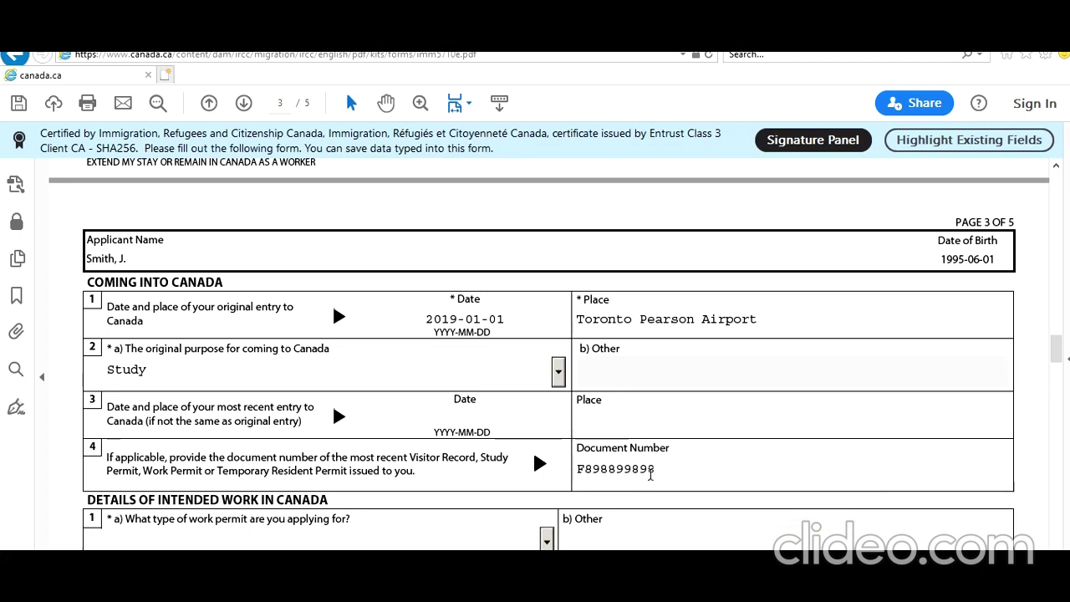
{"action": "scroll", "coordinate": [627, 466], "scroll_direction": "down", "scroll_amount": 3}
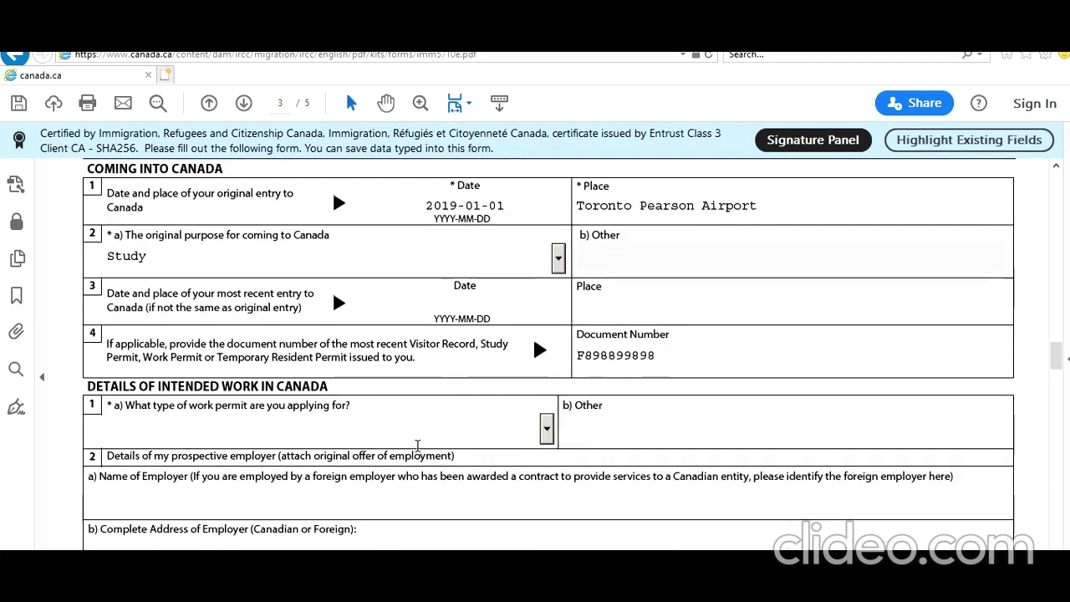
Choose Post Graduation Work Permit from the question 1a work permit type list
{"action": "left_click", "coordinate": [547, 428]}
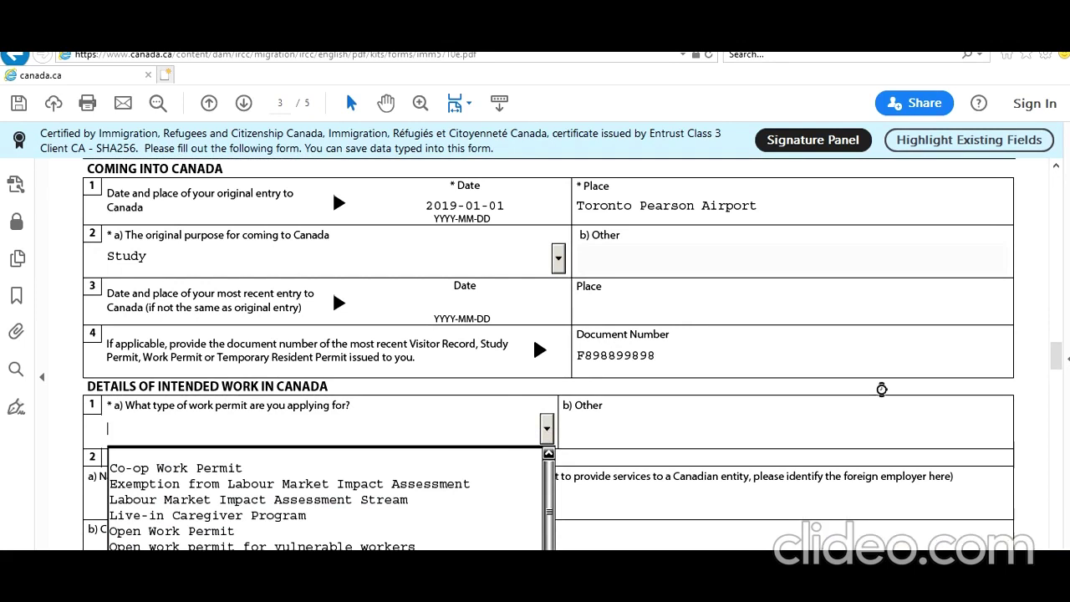
{"action": "left_click_drag", "start_coordinate": [1059, 360], "coordinate": [1059, 368]}
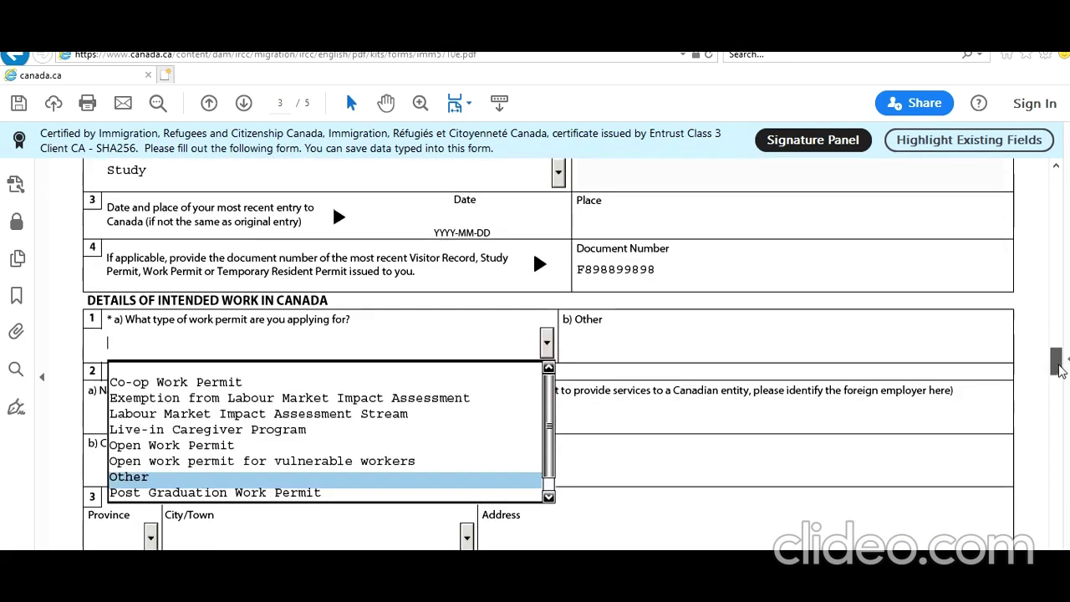
{"action": "left_click", "coordinate": [433, 493]}
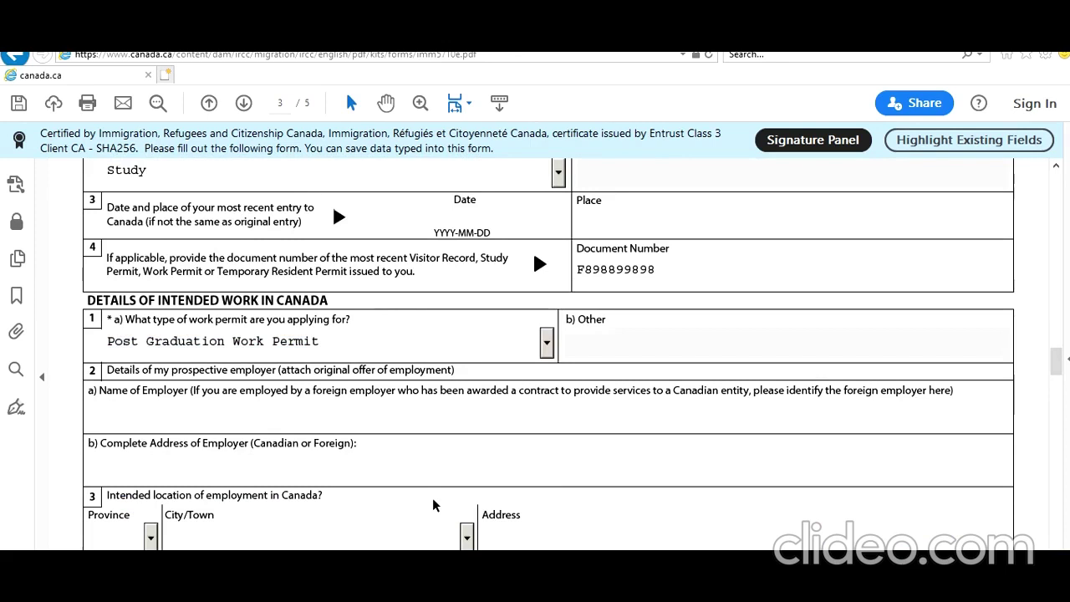
{"action": "scroll", "coordinate": [423, 432], "scroll_direction": "down", "scroll_amount": 7}
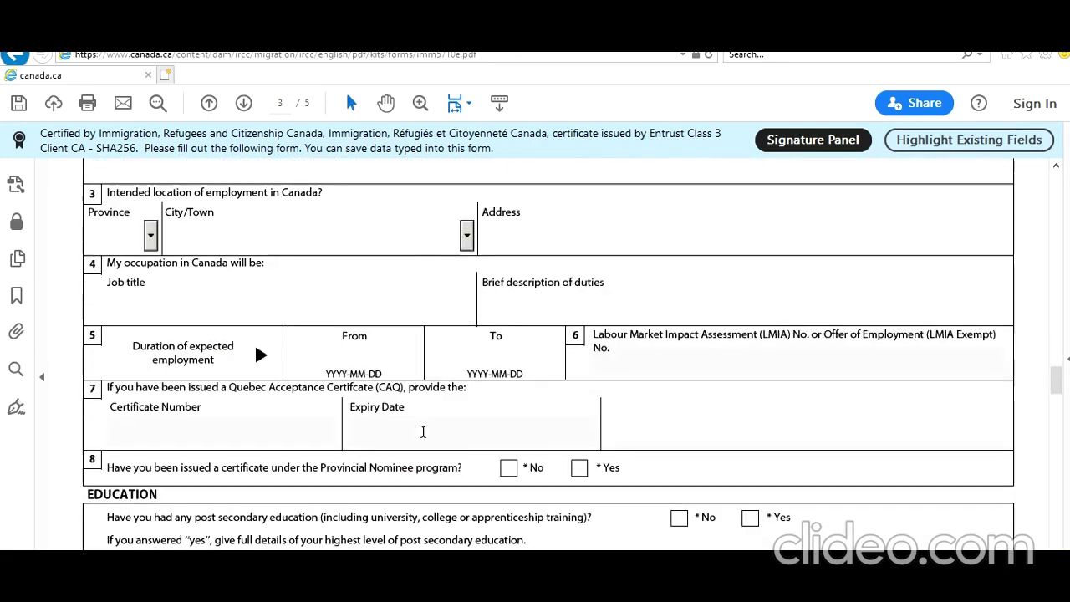
{"action": "scroll", "coordinate": [423, 431], "scroll_direction": "up", "scroll_amount": 4}
{"action": "scroll", "coordinate": [423, 432], "scroll_direction": "down", "scroll_amount": 5}
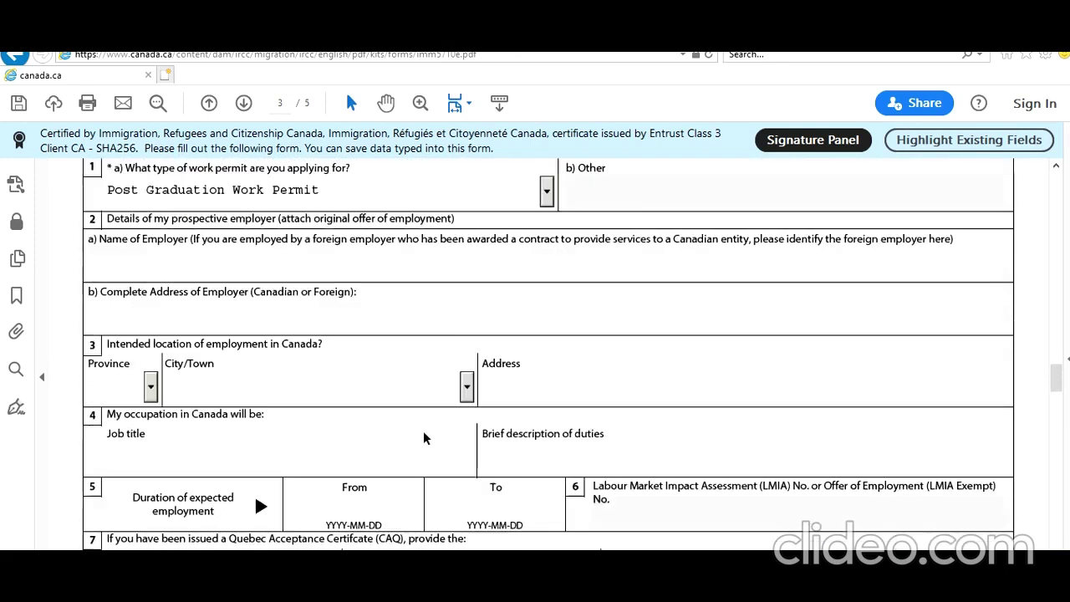
{"action": "scroll", "coordinate": [423, 431], "scroll_direction": "up", "scroll_amount": 6}
{"action": "scroll", "coordinate": [423, 432], "scroll_direction": "up", "scroll_amount": 2}
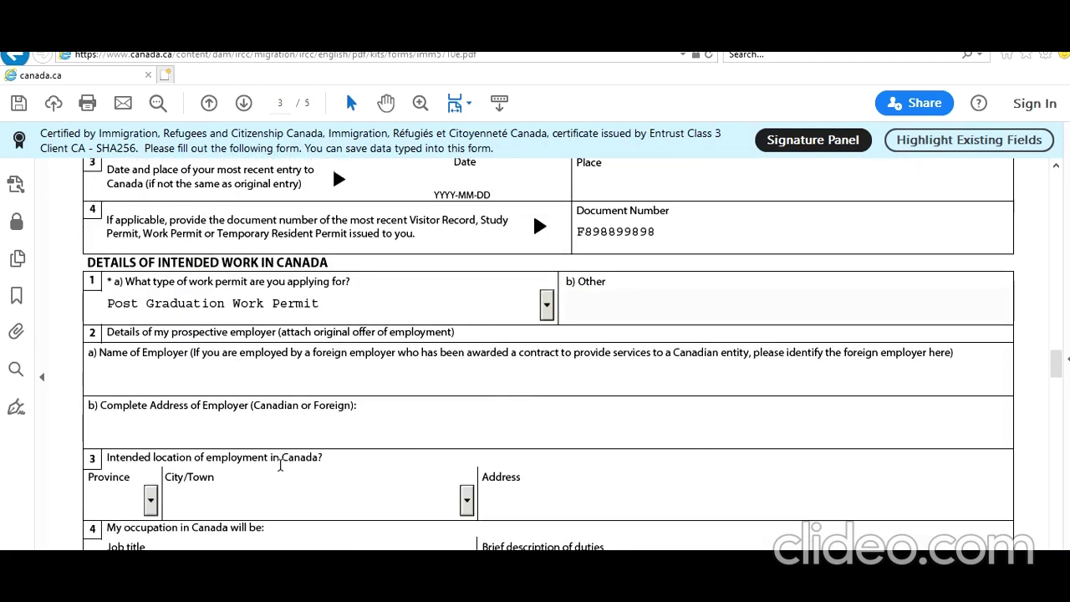
{"action": "scroll", "coordinate": [287, 468], "scroll_direction": "down", "scroll_amount": 3}
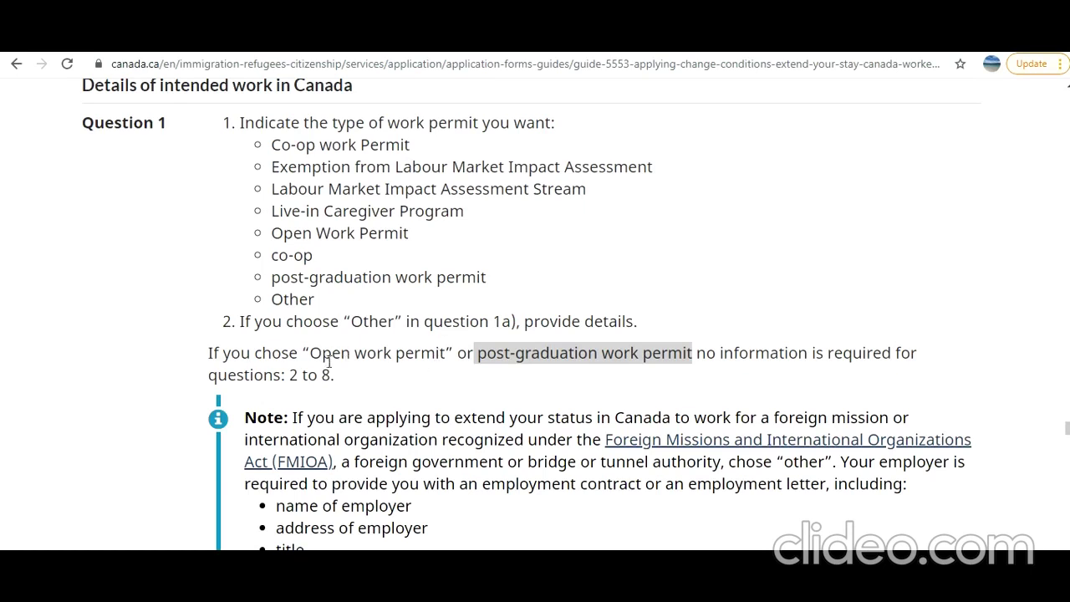
Highlight the guide's Open/post-graduation work permit text saying questions 2 to 8 are not required
{"action": "left_click_drag", "start_coordinate": [320, 356], "coordinate": [438, 355]}
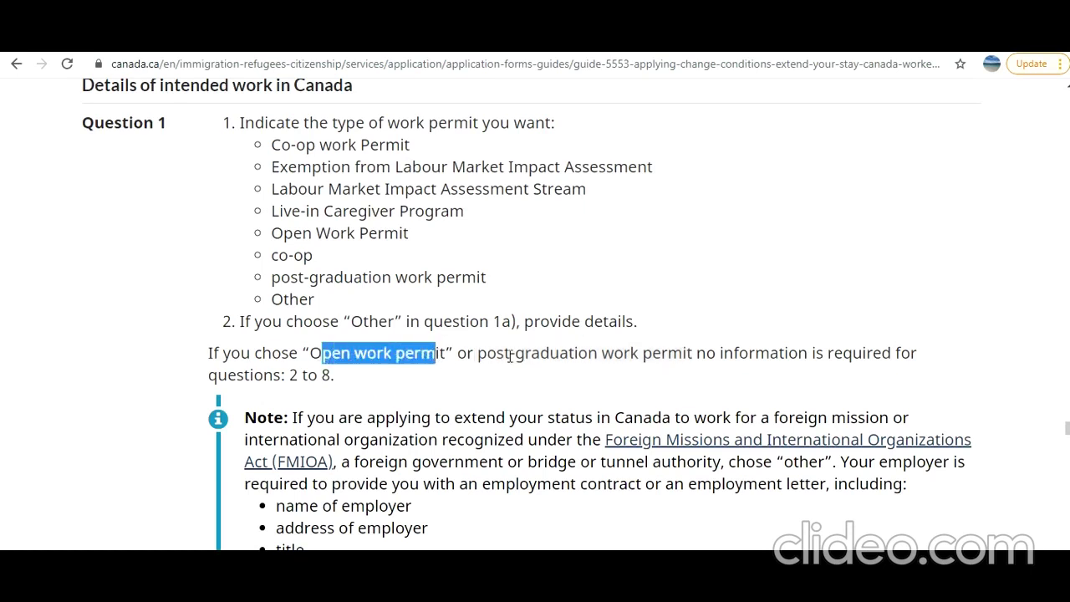
{"action": "left_click_drag", "start_coordinate": [508, 355], "coordinate": [627, 357]}
{"action": "left_click_drag", "start_coordinate": [303, 377], "coordinate": [336, 377]}
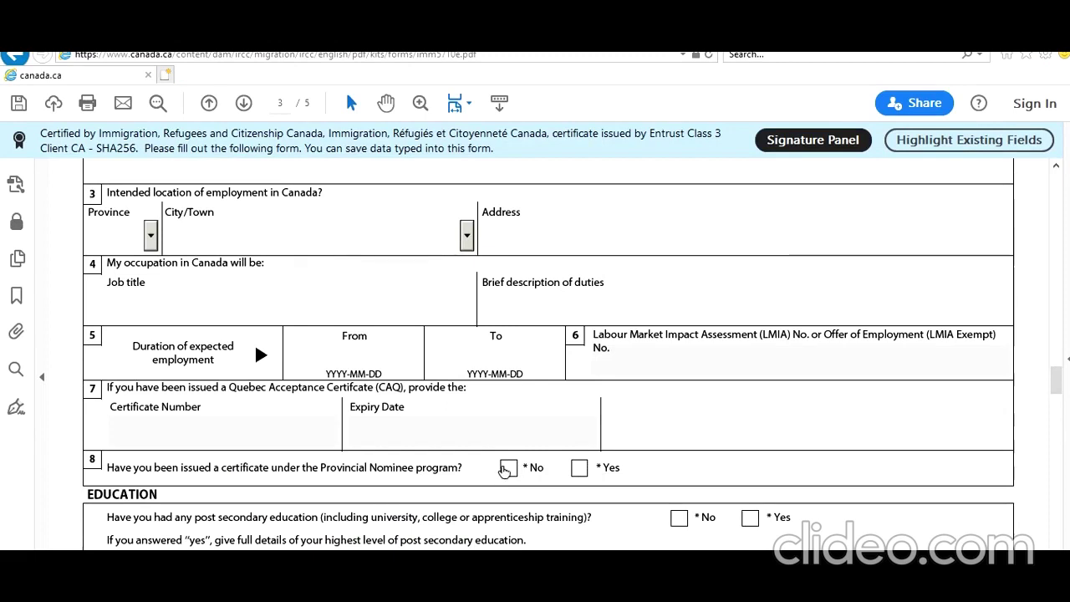
Tick the * Yes box for post-secondary education in the Education section
{"action": "scroll", "coordinate": [305, 408], "scroll_direction": "up", "scroll_amount": 1}
{"action": "scroll", "coordinate": [305, 408], "scroll_direction": "up", "scroll_amount": 3}
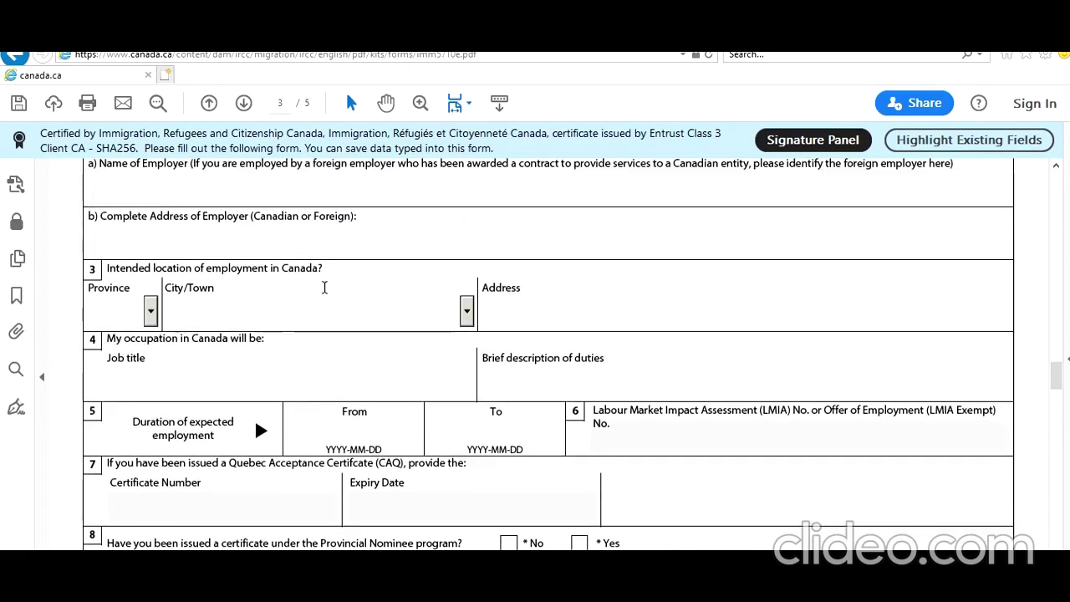
{"action": "scroll", "coordinate": [351, 340], "scroll_direction": "down", "scroll_amount": 5}
{"action": "scroll", "coordinate": [361, 394], "scroll_direction": "down", "scroll_amount": 3}
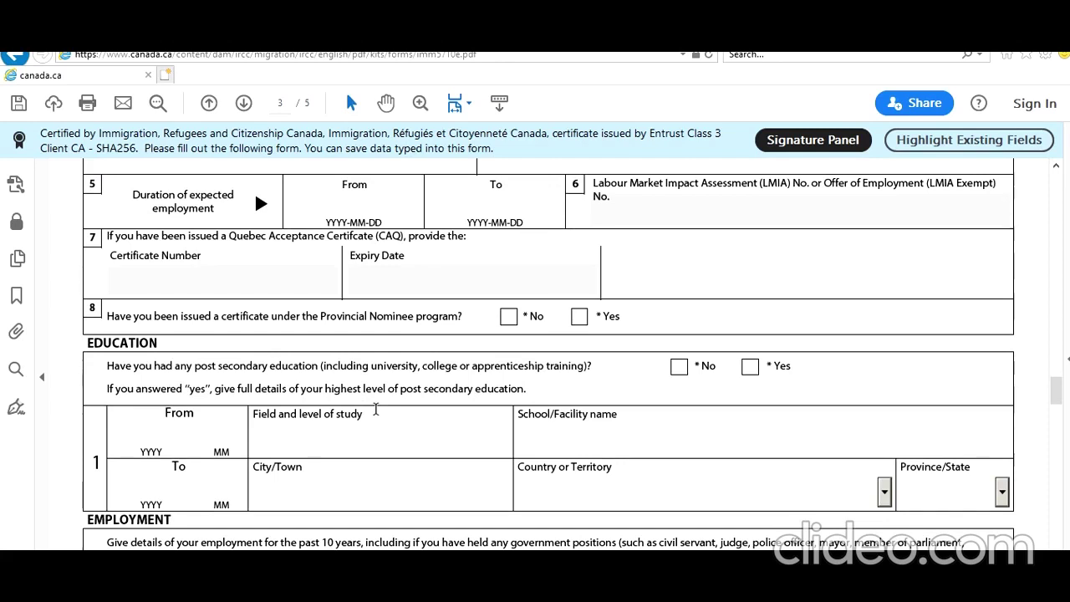
{"action": "left_click", "coordinate": [751, 367]}
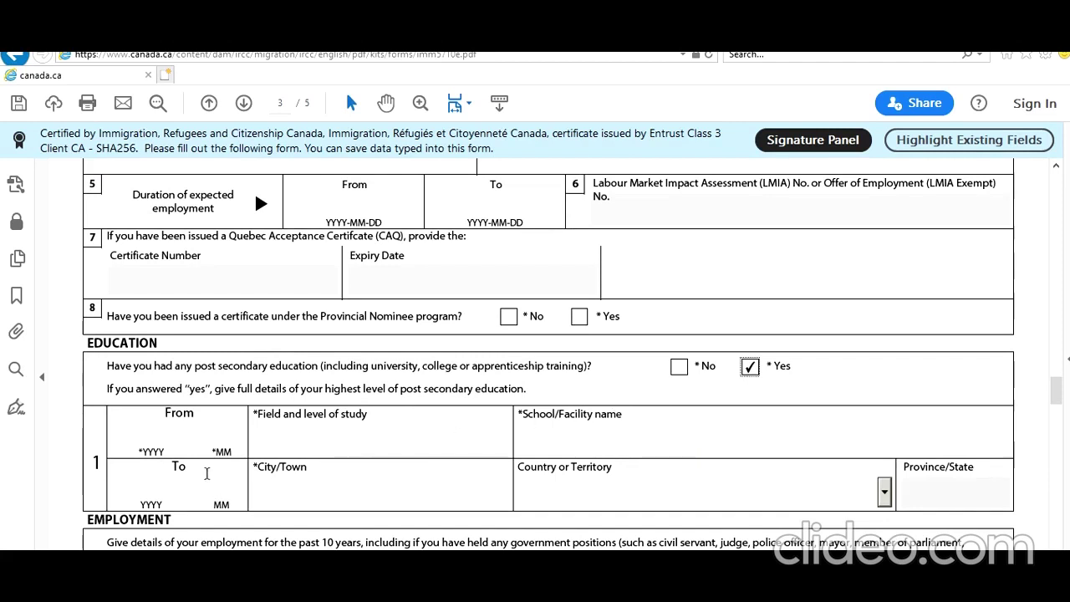
Enter study dates 2019-01 to 2021-01 and field of study 'Bachelors of Technology in IT'
{"action": "left_click", "coordinate": [161, 436]}
{"action": "type", "text": "2019 "}
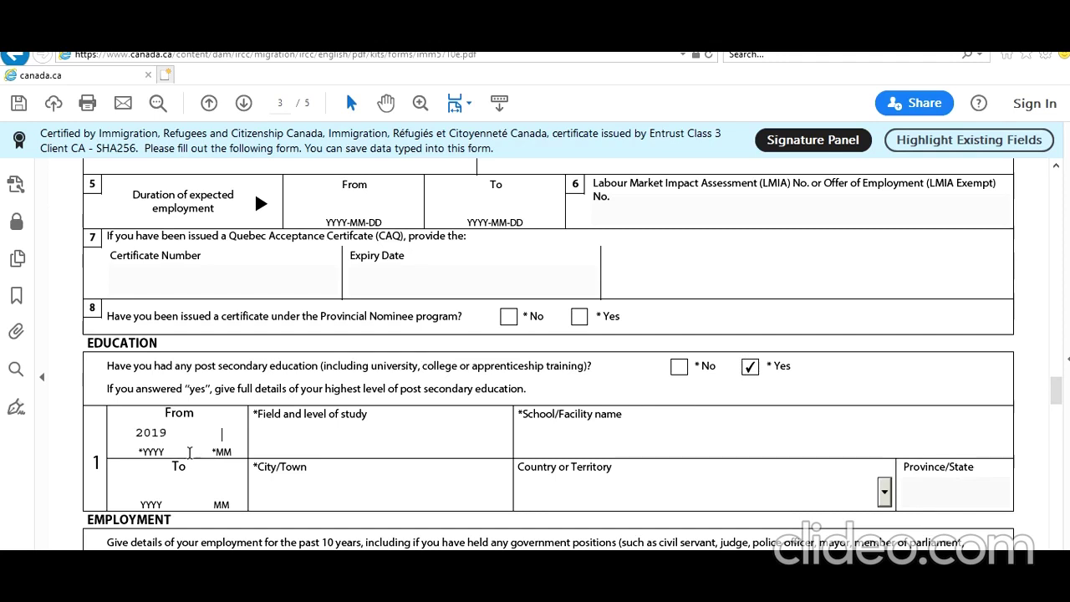
{"action": "type", "text": "01"}
{"action": "left_click", "coordinate": [150, 494]}
{"action": "type", "text": "2021 01"}
{"action": "left_click", "coordinate": [311, 440]}
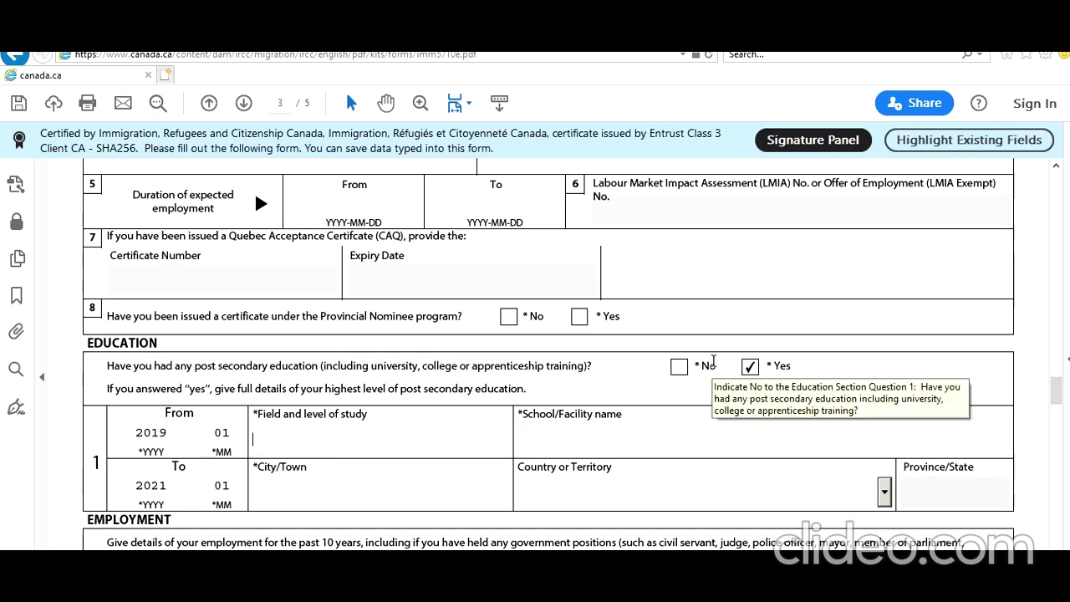
{"action": "type", "text": "Bachelors of Tec"}
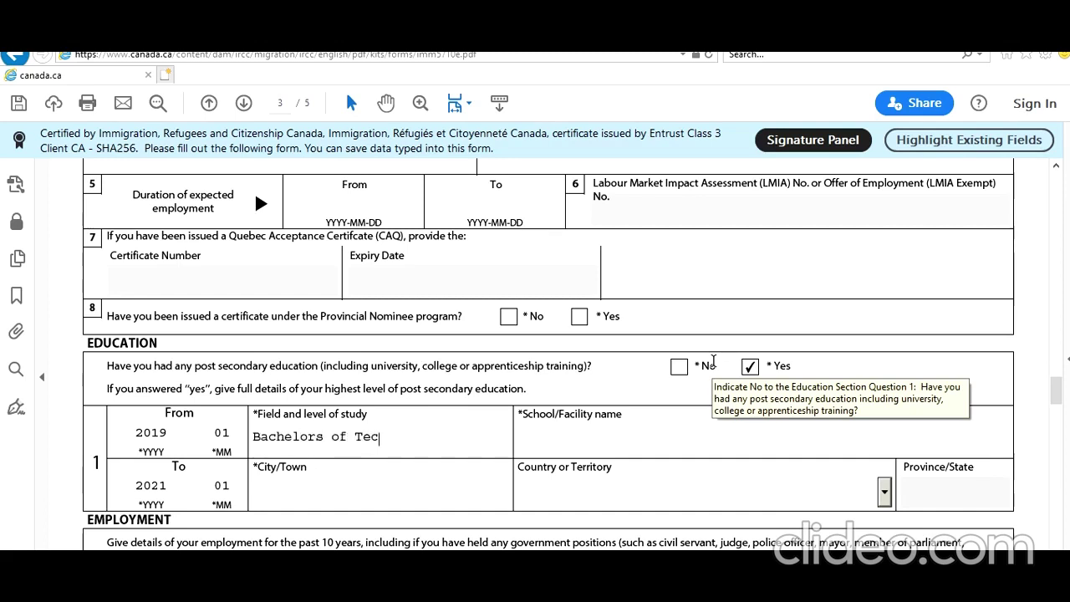
{"action": "type", "text": "hnology in IT"}
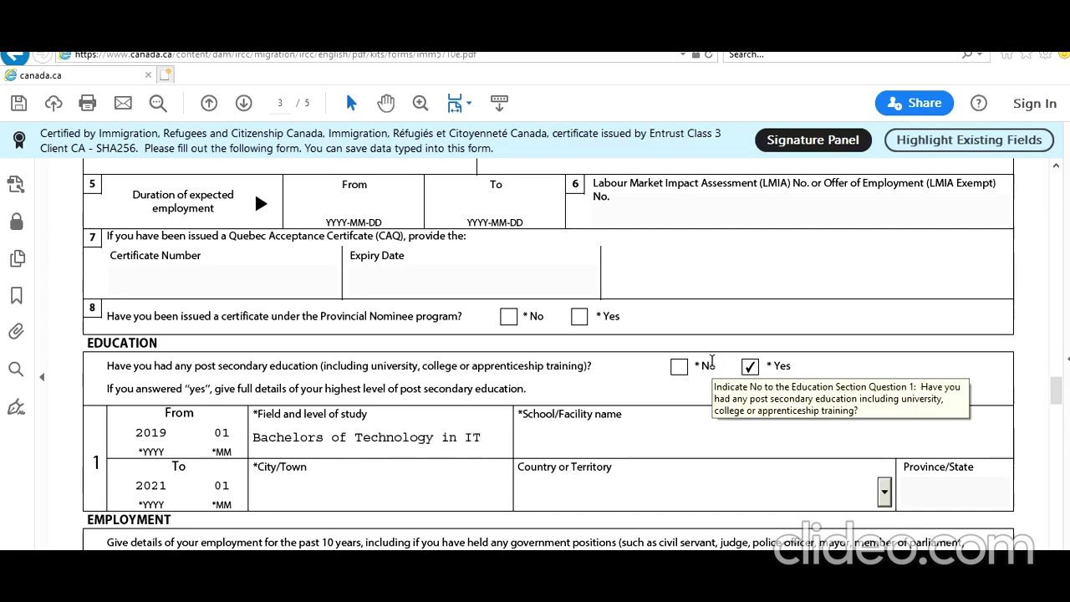
Enter school 'Toronto IT College', city Toronto, and country Canada
{"action": "left_click", "coordinate": [618, 424]}
{"action": "type", "text": "Toronto T"}
{"action": "key", "text": "BackSpace"}
{"action": "type", "text": "It Co"}
{"action": "key", "text": "BackSpace"}
{"action": "key", "text": "BackSpace"}
{"action": "key", "text": "BackSpace"}
{"action": "key", "text": "BackSpace"}
{"action": "key", "text": "BackSpace"}
{"action": "type", "text": "IT Collehe"}
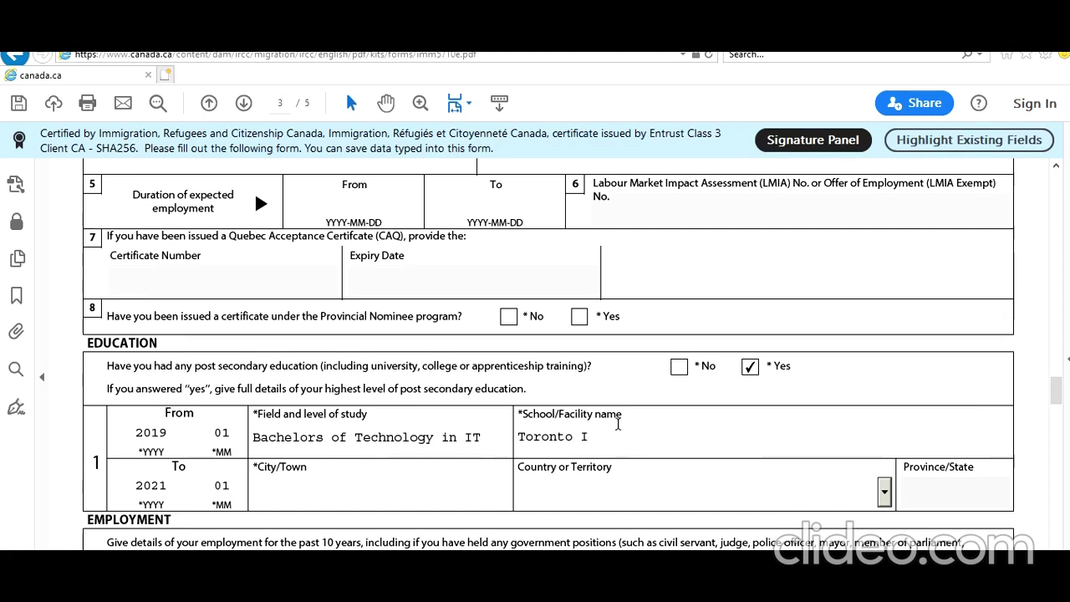
{"action": "key", "text": "BackSpace"}
{"action": "key", "text": "BackSpace"}
{"action": "type", "text": "ge"}
{"action": "key", "text": "Tab"}
{"action": "type", "text": "Toronto"}
{"action": "key", "text": "Tab"}
{"action": "type", "text": "Came"}
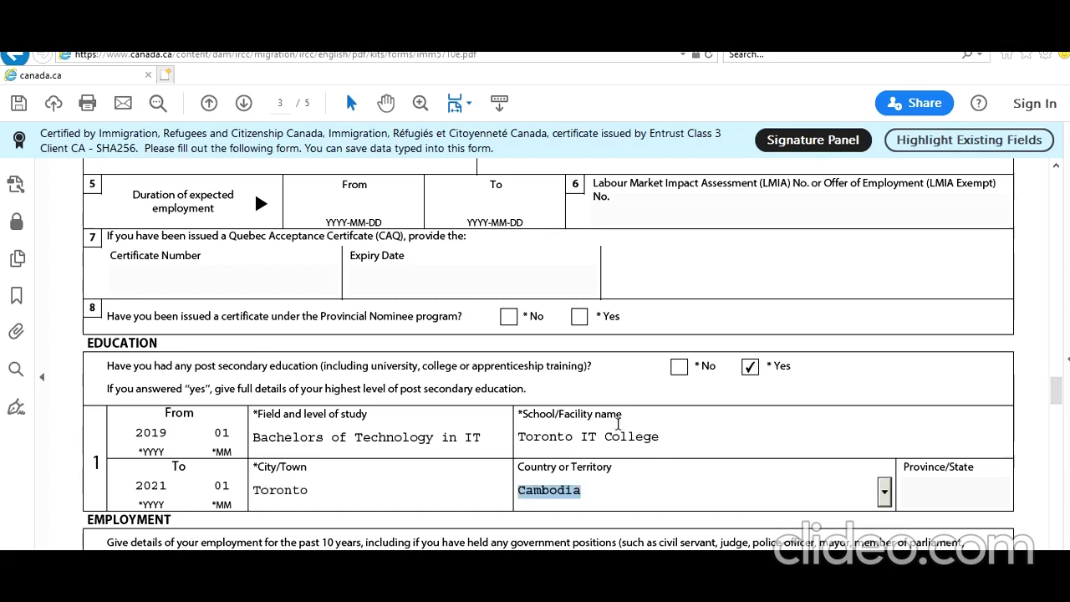
{"action": "key", "text": "Down"}
{"action": "key", "text": "Tab"}
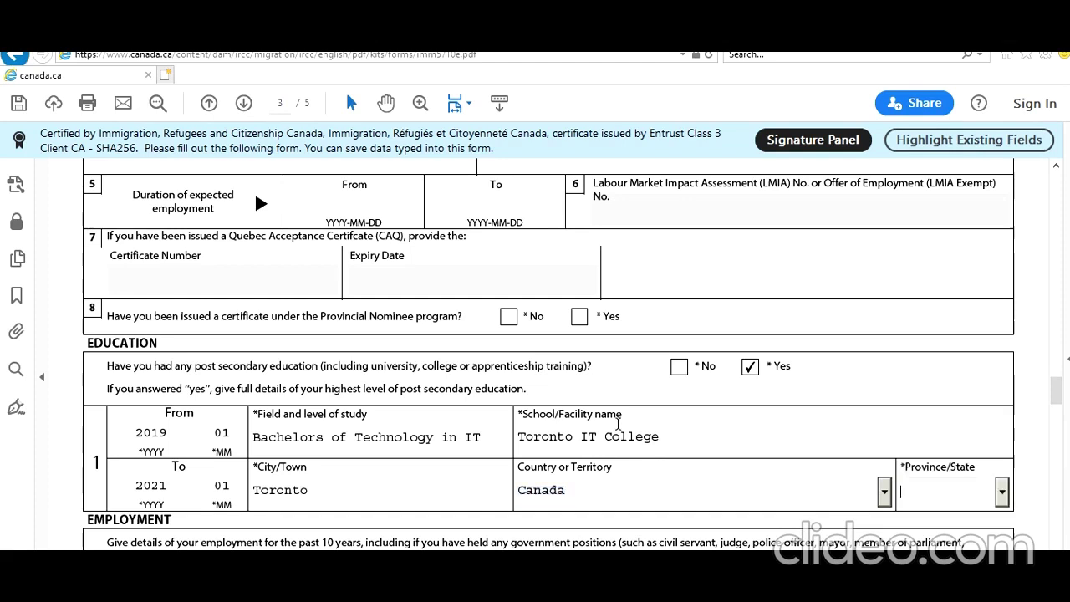
{"action": "scroll", "coordinate": [486, 492], "scroll_direction": "down", "scroll_amount": 3}
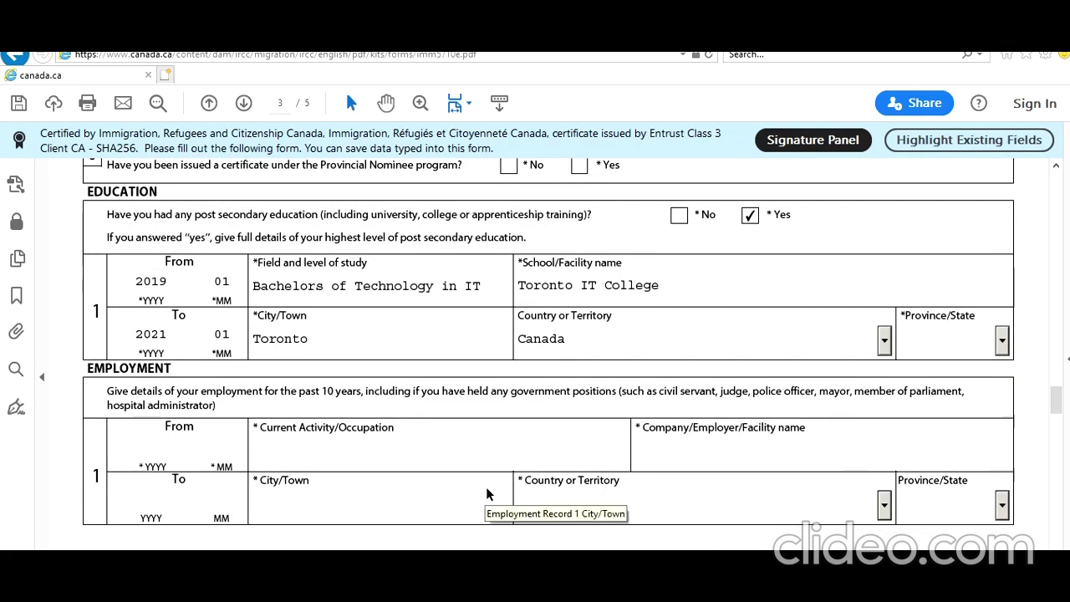
Enter employment dates 2019-01 to 2021-01, correcting them after the date validation warning
{"action": "scroll", "coordinate": [486, 493], "scroll_direction": "down", "scroll_amount": 5}
{"action": "scroll", "coordinate": [488, 494], "scroll_direction": "up", "scroll_amount": 3}
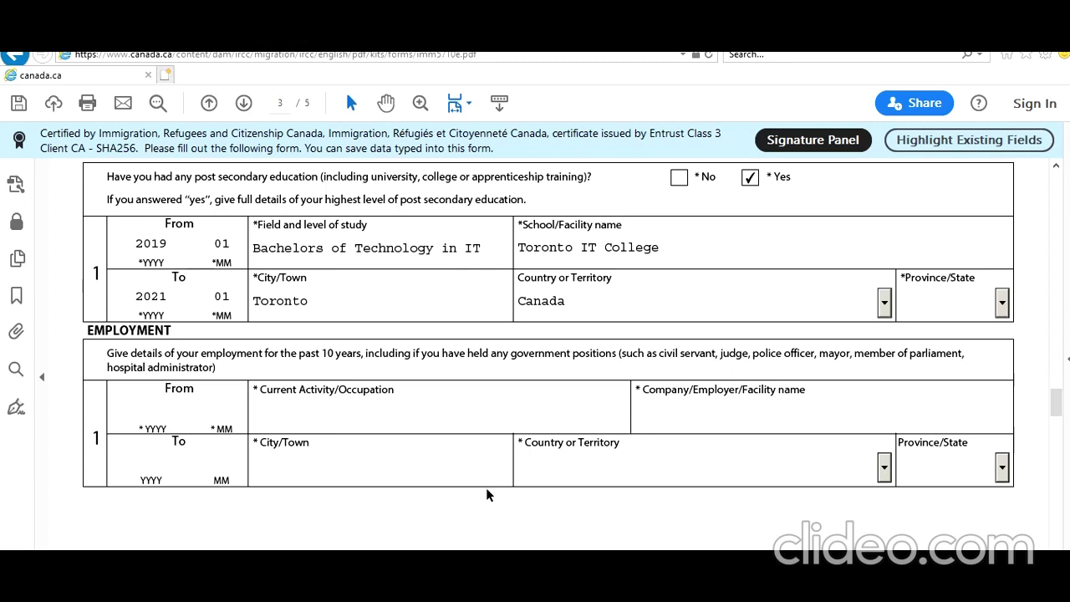
{"action": "left_click", "coordinate": [173, 412]}
{"action": "type", "text": "2017"}
{"action": "type", "text": "0"}
{"action": "type", "text": "7"}
{"action": "left_click", "coordinate": [160, 453]}
{"action": "type", "text": "2018"}
{"action": "type", "text": "12"}
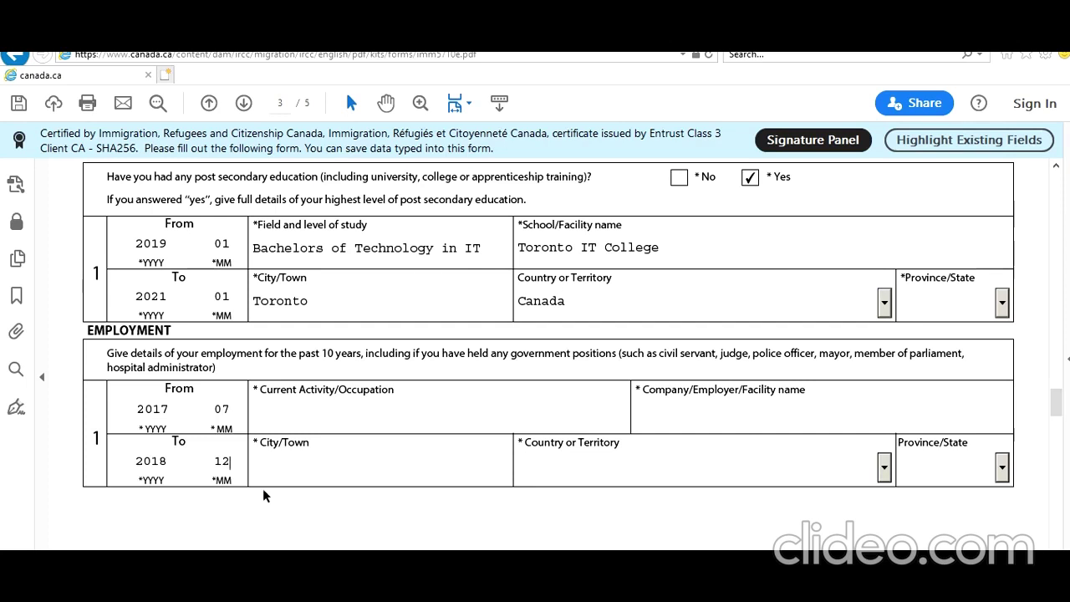
{"action": "scroll", "coordinate": [270, 500], "scroll_direction": "down", "scroll_amount": 3}
{"action": "scroll", "coordinate": [270, 504], "scroll_direction": "down", "scroll_amount": 3}
{"action": "scroll", "coordinate": [234, 428], "scroll_direction": "up", "scroll_amount": 6}
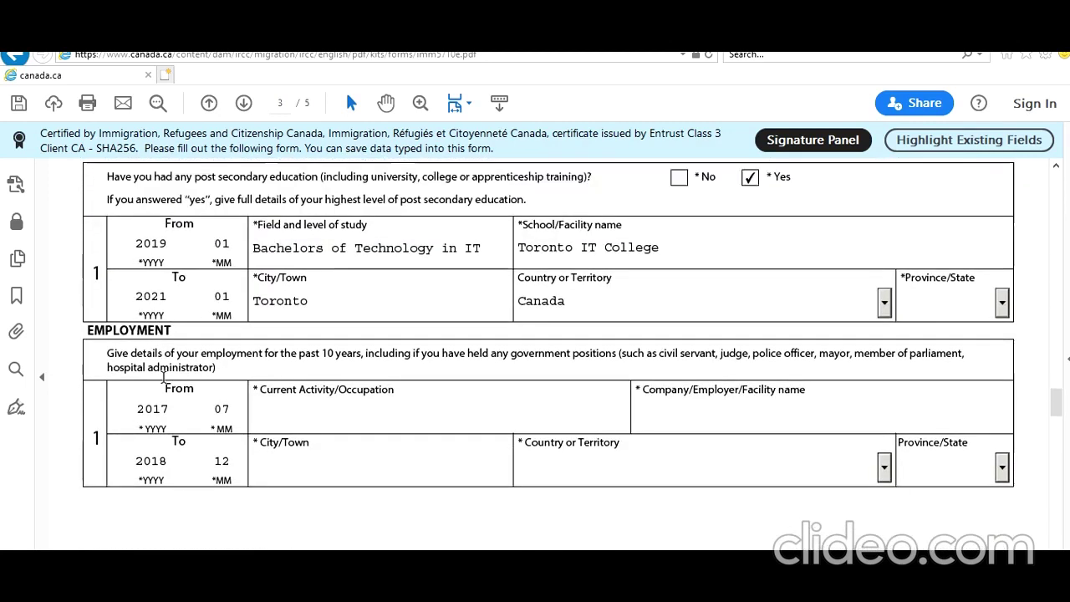
{"action": "key", "text": "BackSpace"}
{"action": "type", "text": "9"}
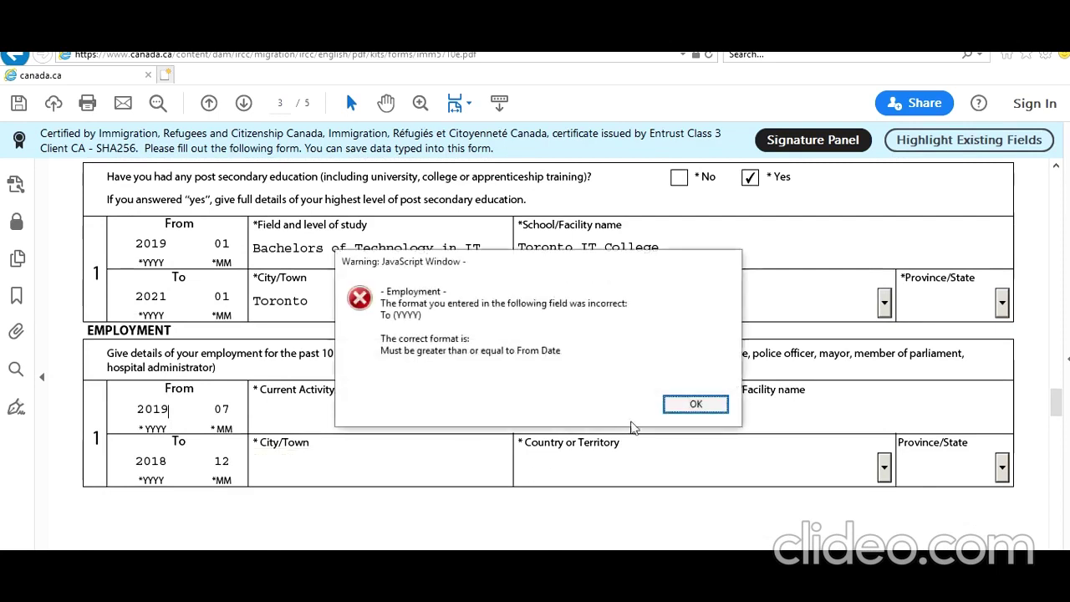
{"action": "left_click", "coordinate": [694, 404]}
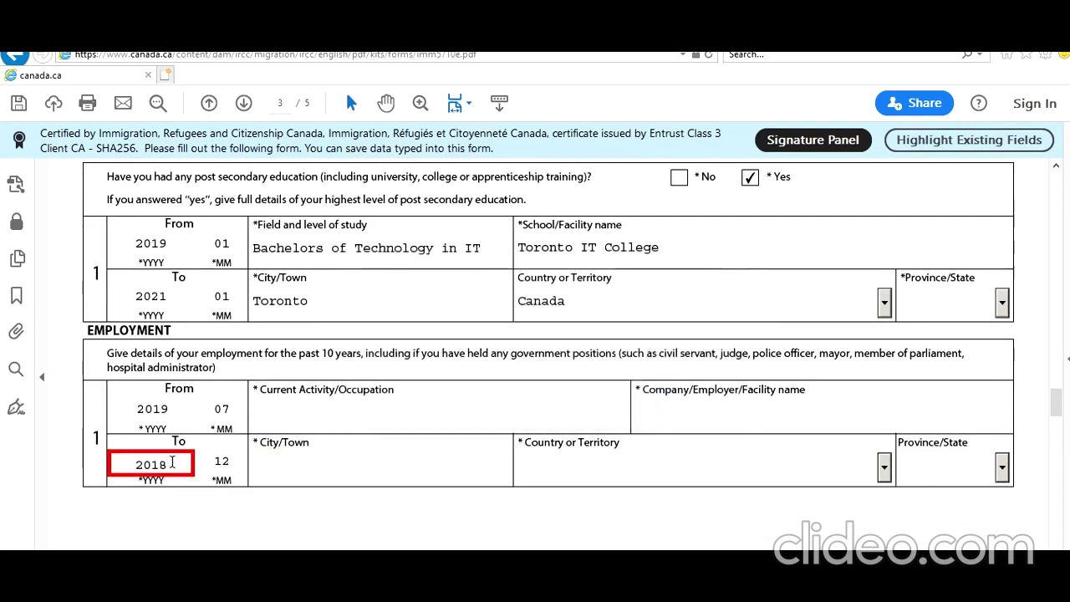
{"action": "key", "text": "BackSpace"}
{"action": "key", "text": "BackSpace"}
{"action": "type", "text": "21"}
{"action": "key", "text": "Return"}
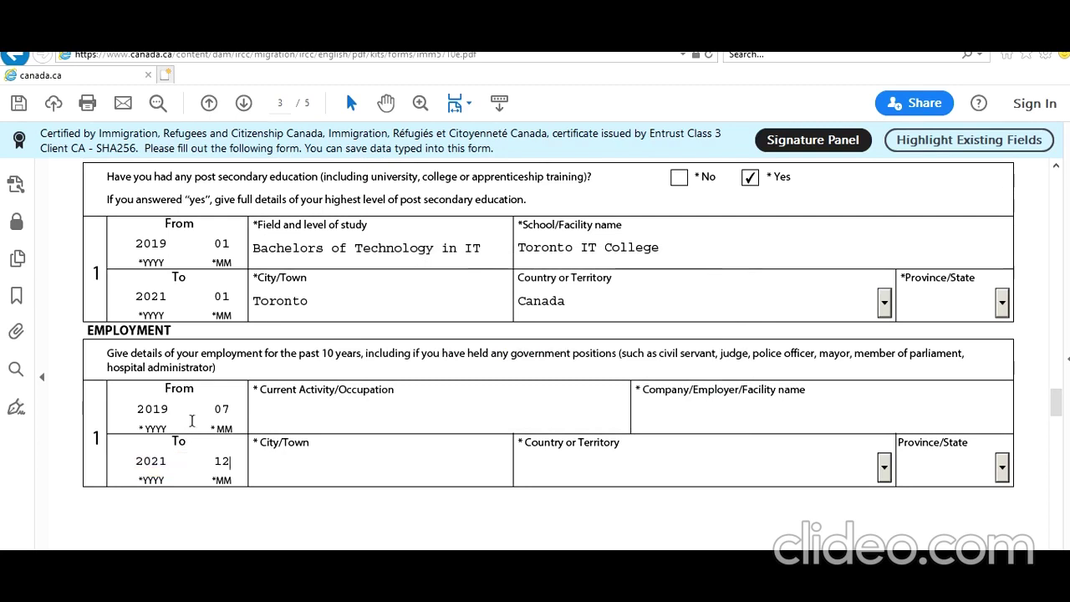
{"action": "key", "text": "BackSpace"}
{"action": "type", "text": "1"}
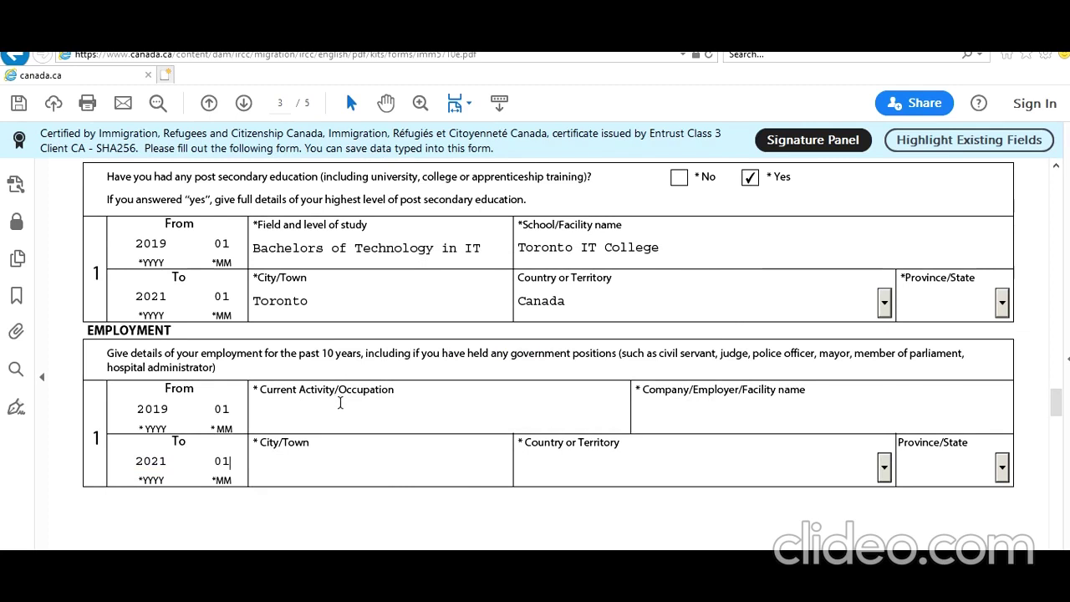
Enter occupation 'Store Keeper' and employer 'Walmart'
{"action": "left_click", "coordinate": [416, 412]}
{"action": "type", "text": "Store H"}
{"action": "key", "text": "BackSpace"}
{"action": "type", "text": "Keeper"}
{"action": "left_click", "coordinate": [717, 416]}
{"action": "type", "text": "Walmart"}
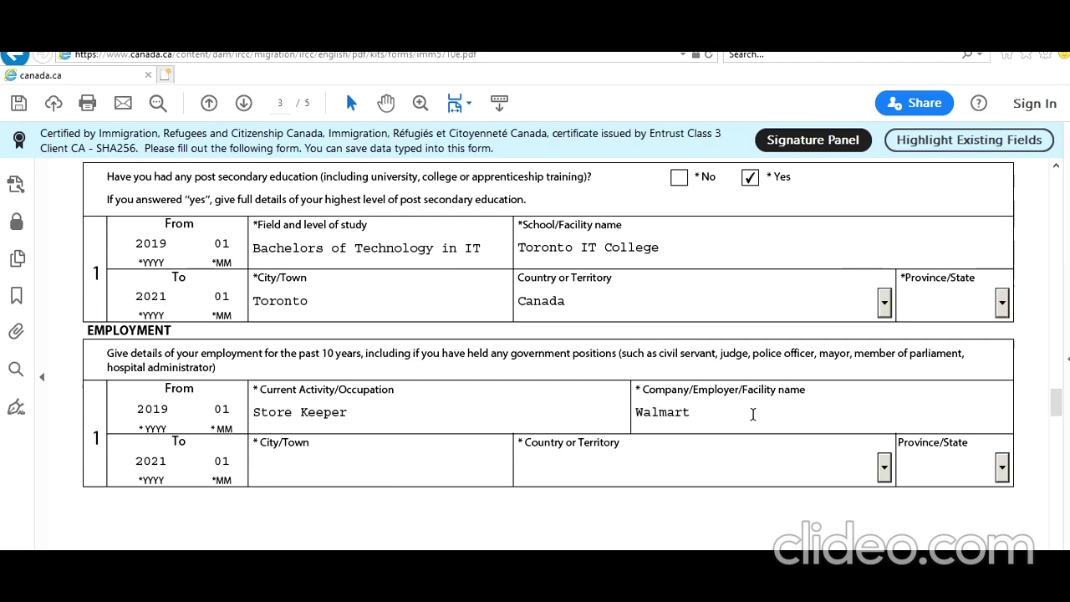
Set the employment location to city Guelph, country Canada, province ON
{"action": "left_click", "coordinate": [402, 464]}
{"action": "type", "text": "Guelph"}
{"action": "key", "text": "Tab"}
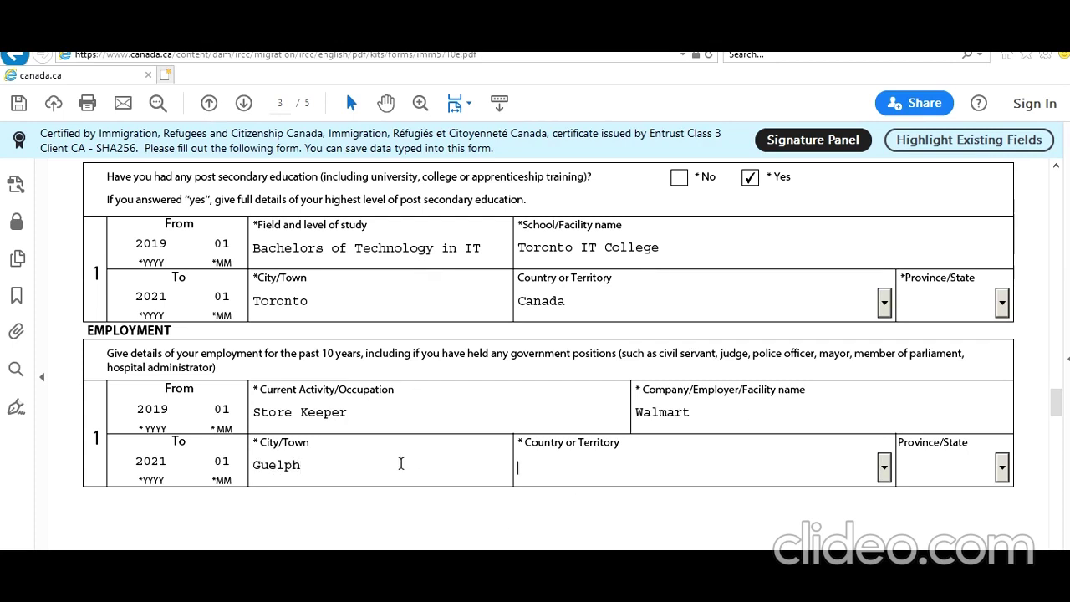
{"action": "key", "text": "c"}
{"action": "key", "text": "c"}
{"action": "key", "text": "c"}
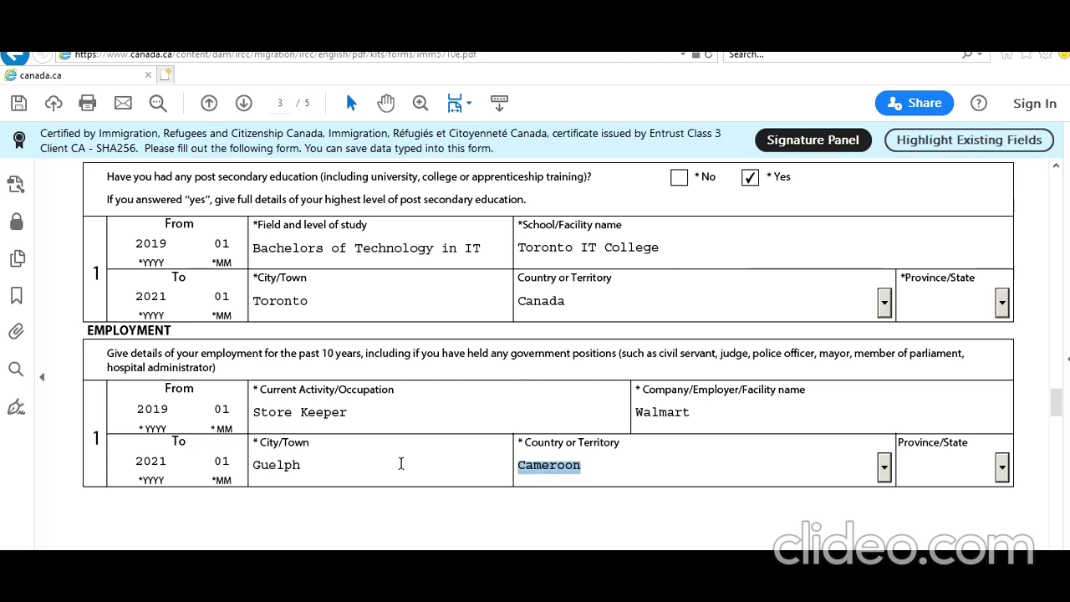
{"action": "key", "text": "c"}
{"action": "key", "text": "Tab"}
{"action": "key", "text": "o"}
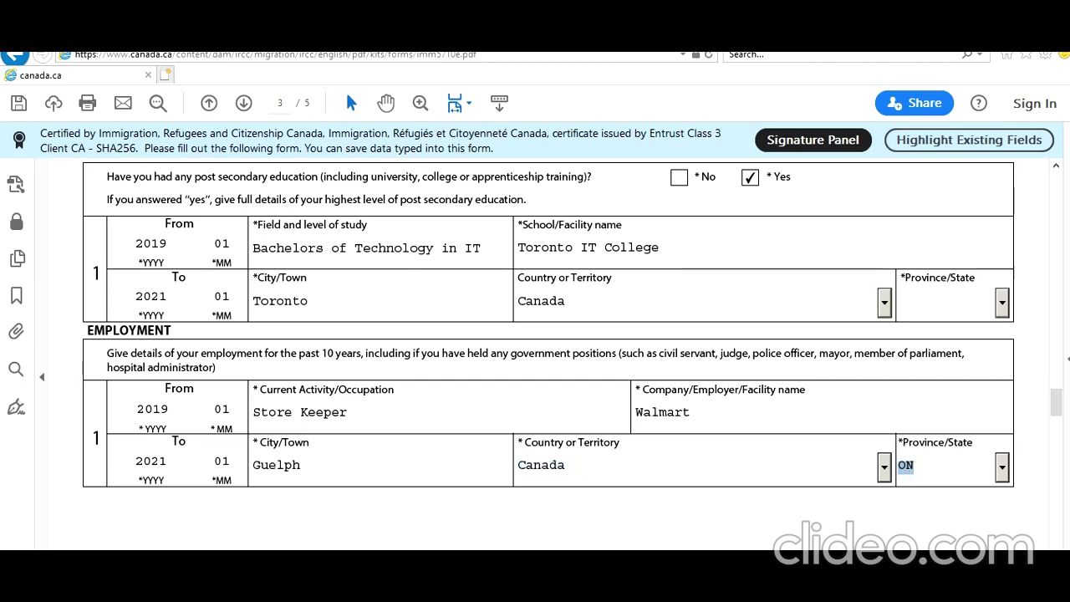
{"action": "left_click", "coordinate": [435, 526]}
Answer No to background questions 1a, 1b, 2a and 2b, and Yes to 2c
{"action": "scroll", "coordinate": [435, 527], "scroll_direction": "down", "scroll_amount": 5}
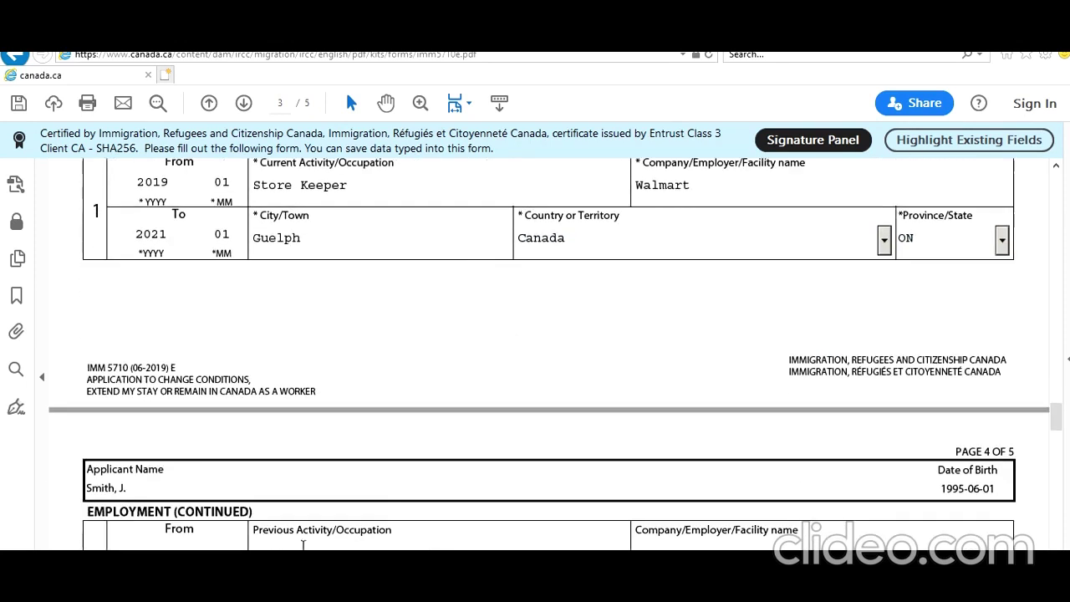
{"action": "scroll", "coordinate": [320, 544], "scroll_direction": "down", "scroll_amount": 1}
{"action": "scroll", "coordinate": [304, 521], "scroll_direction": "up", "scroll_amount": 2}
{"action": "scroll", "coordinate": [351, 518], "scroll_direction": "down", "scroll_amount": 4}
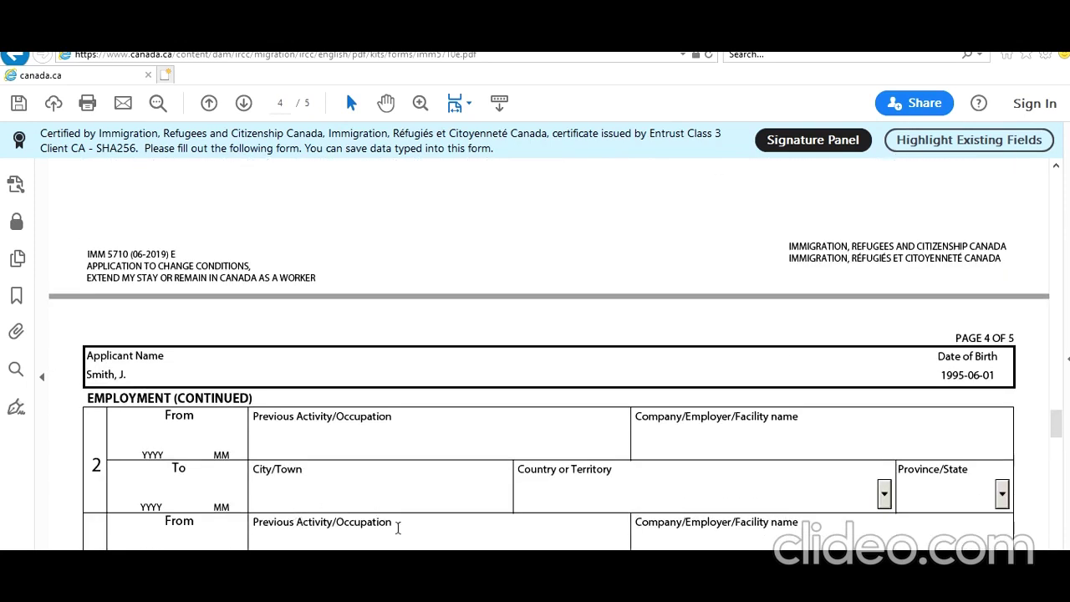
{"action": "scroll", "coordinate": [343, 527], "scroll_direction": "down", "scroll_amount": 7}
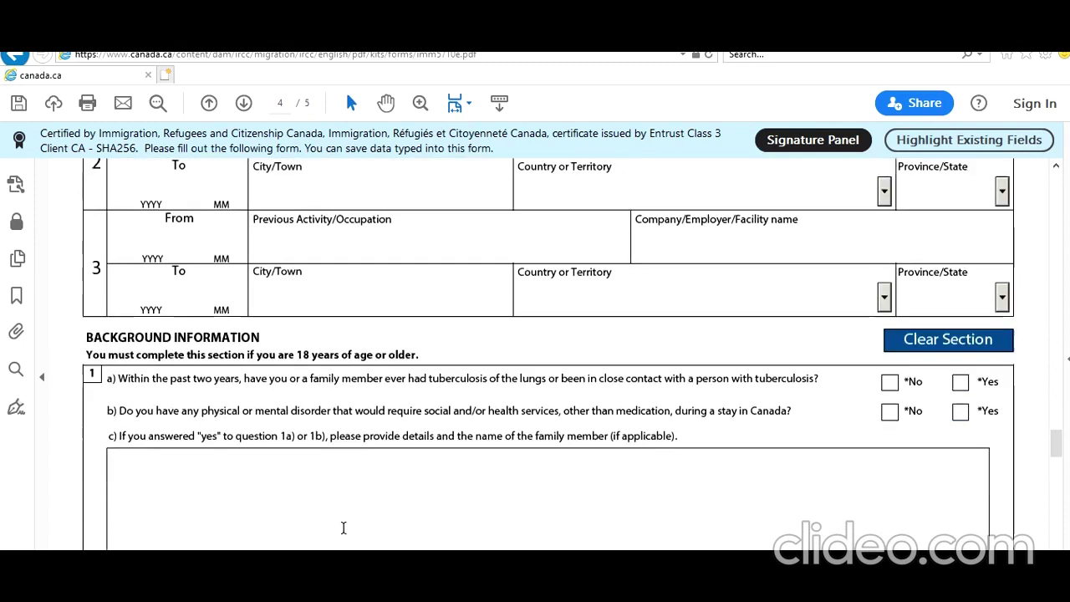
{"action": "scroll", "coordinate": [343, 527], "scroll_direction": "down", "scroll_amount": 2}
{"action": "scroll", "coordinate": [347, 447], "scroll_direction": "down", "scroll_amount": 1}
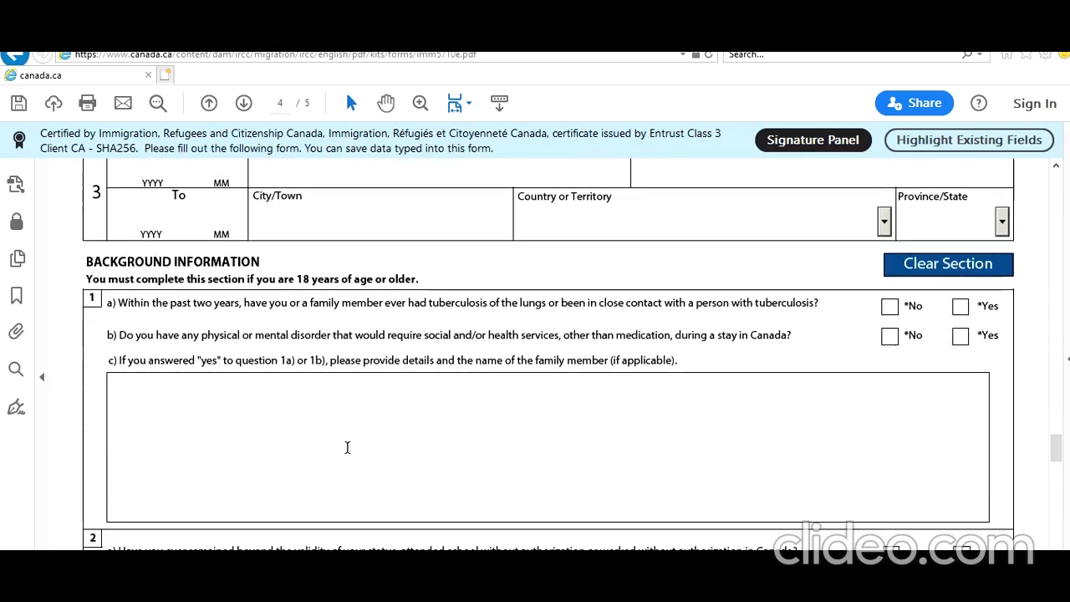
{"action": "left_click", "coordinate": [889, 306]}
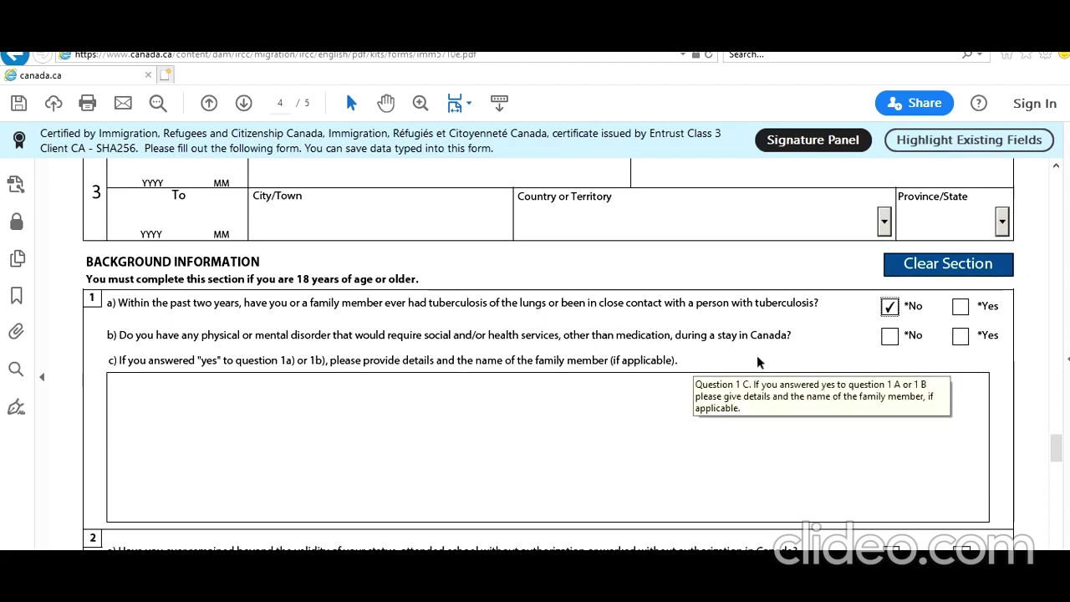
{"action": "left_click", "coordinate": [888, 336]}
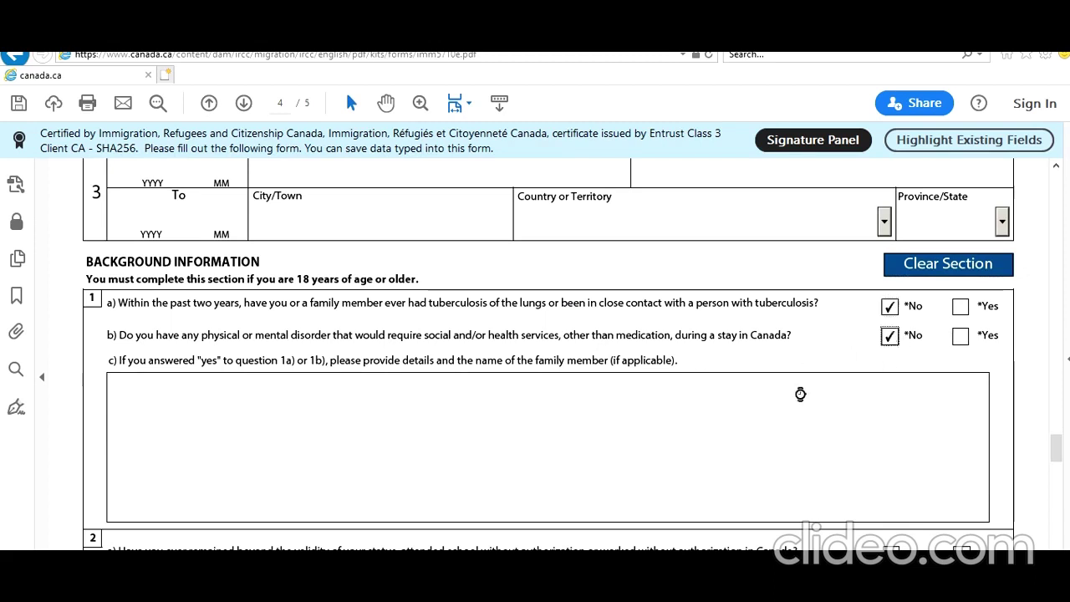
{"action": "scroll", "coordinate": [800, 394], "scroll_direction": "down", "scroll_amount": 5}
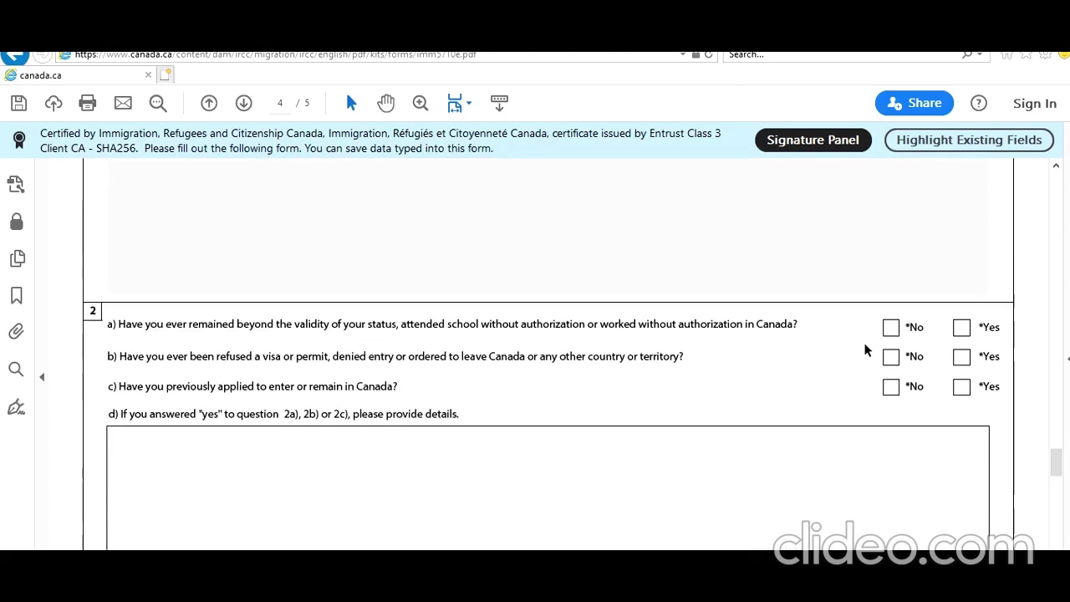
{"action": "left_click", "coordinate": [891, 328]}
{"action": "left_click", "coordinate": [891, 359]}
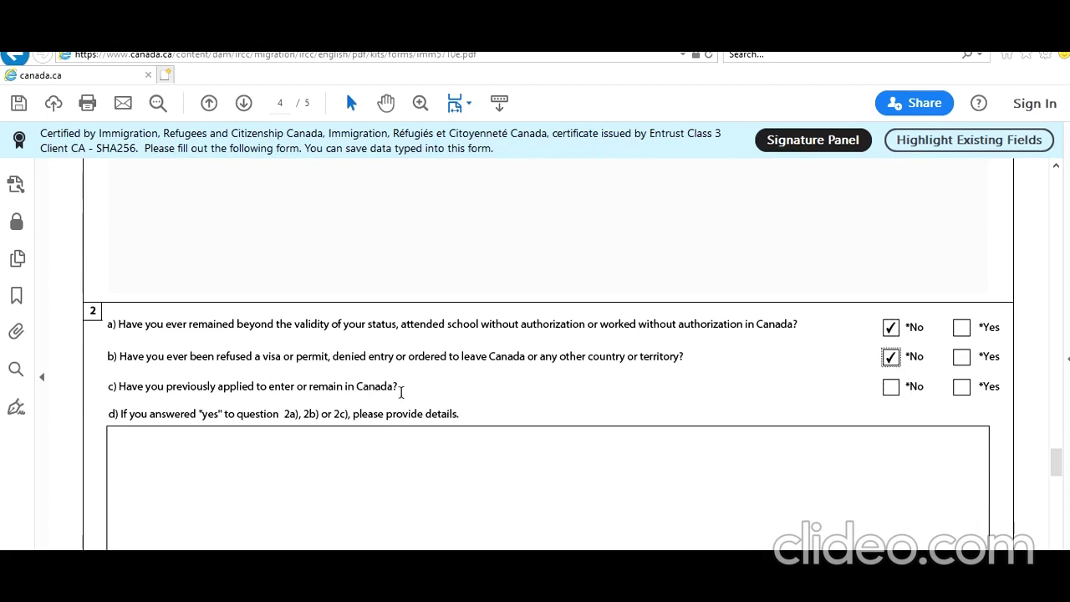
{"action": "left_click", "coordinate": [961, 386]}
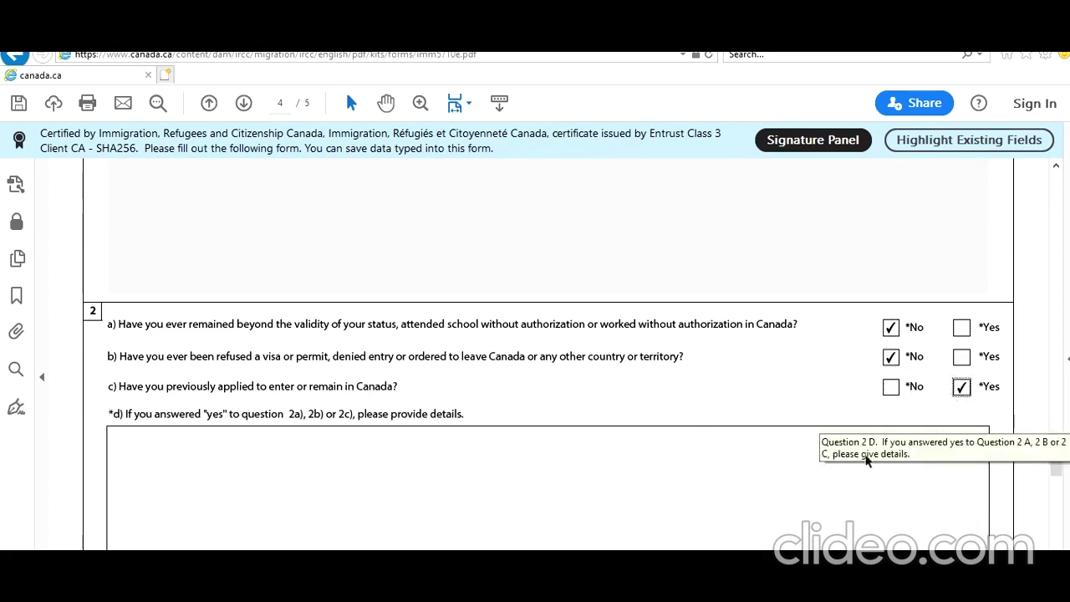
Write 'I applied Application' in the question 2d details box
{"action": "left_click", "coordinate": [813, 488]}
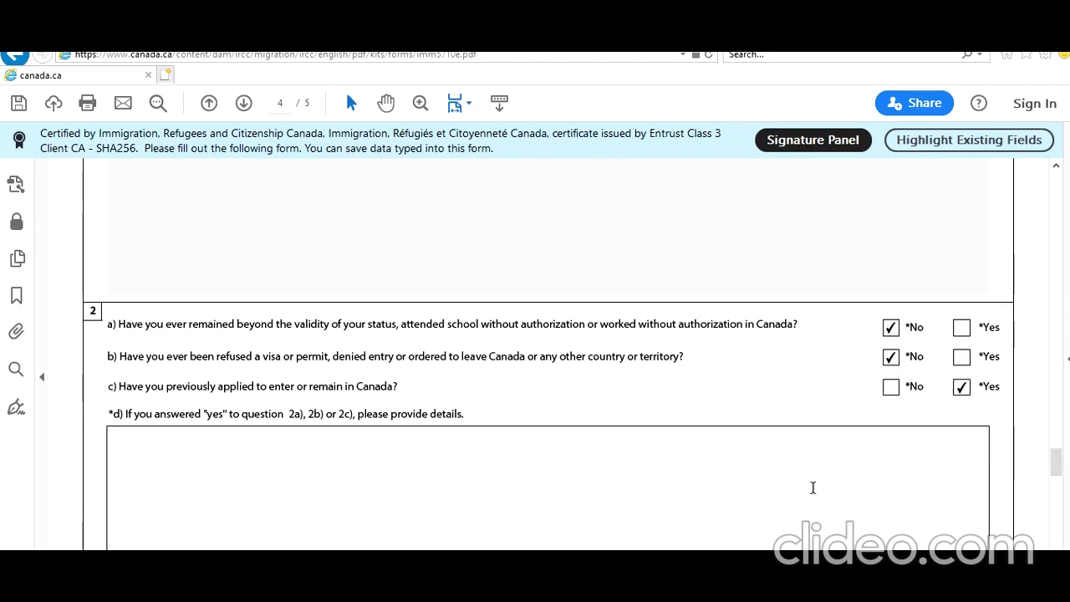
{"action": "type", "text": "Applied"}
{"action": "key", "text": "BackSpace"}
{"action": "key", "text": "BackSpace"}
{"action": "key", "text": "BackSpace"}
{"action": "key", "text": "BackSpace"}
{"action": "key", "text": "BackSpace"}
{"action": "key", "text": "BackSpace"}
{"action": "key", "text": "BackSpace"}
{"action": "type", "text": "I app"}
{"action": "type", "text": "lied"}
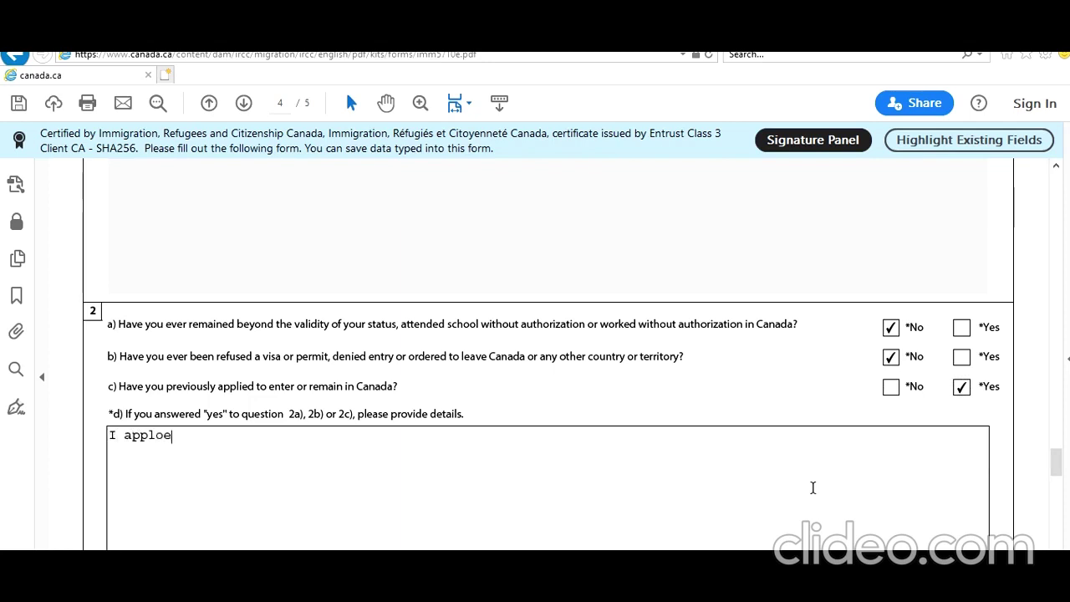
{"action": "key", "text": "BackSpace"}
{"action": "key", "text": "BackSpace"}
{"action": "key", "text": "BackSpace"}
{"action": "type", "text": "ied Application"}
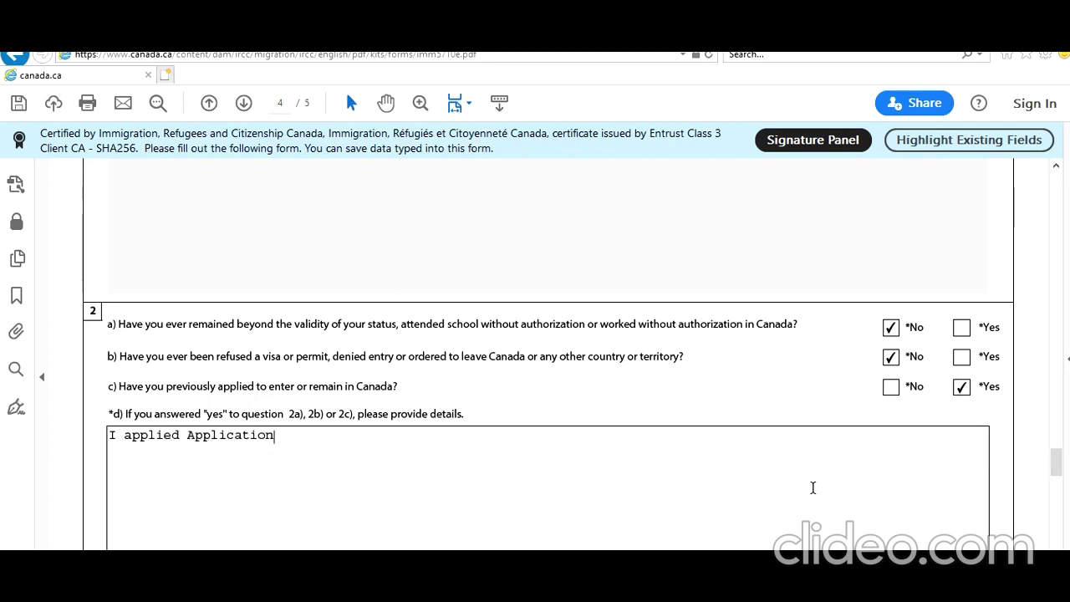
{"action": "scroll", "coordinate": [802, 494], "scroll_direction": "down", "scroll_amount": 5}
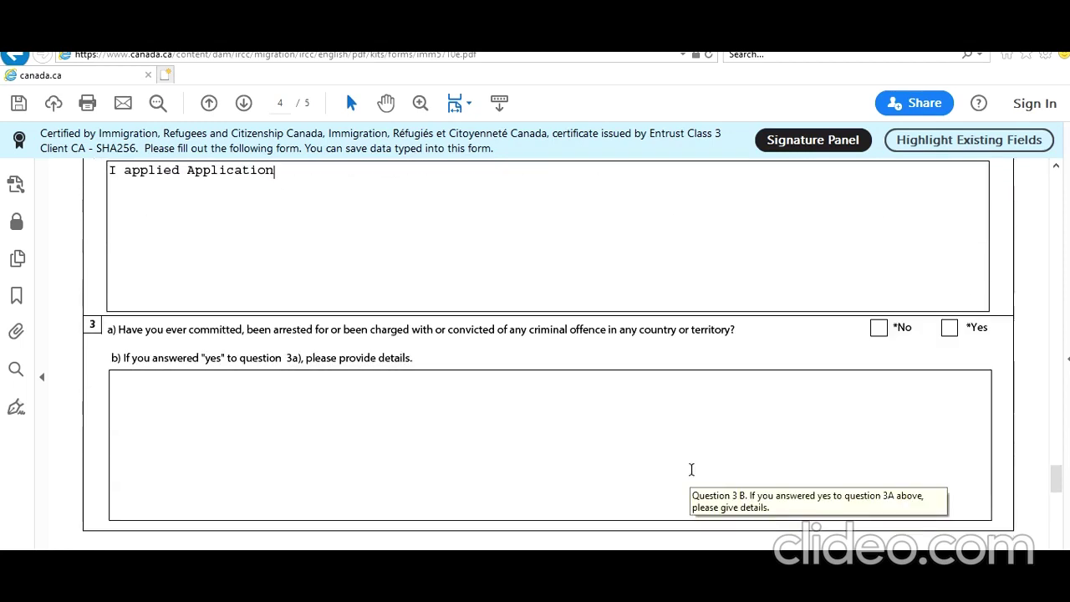
Answer No to background questions 3a, 4a, 5 and 6
{"action": "left_click", "coordinate": [878, 328]}
{"action": "scroll", "coordinate": [856, 350], "scroll_direction": "down", "scroll_amount": 3}
{"action": "scroll", "coordinate": [856, 357], "scroll_direction": "down", "scroll_amount": 2}
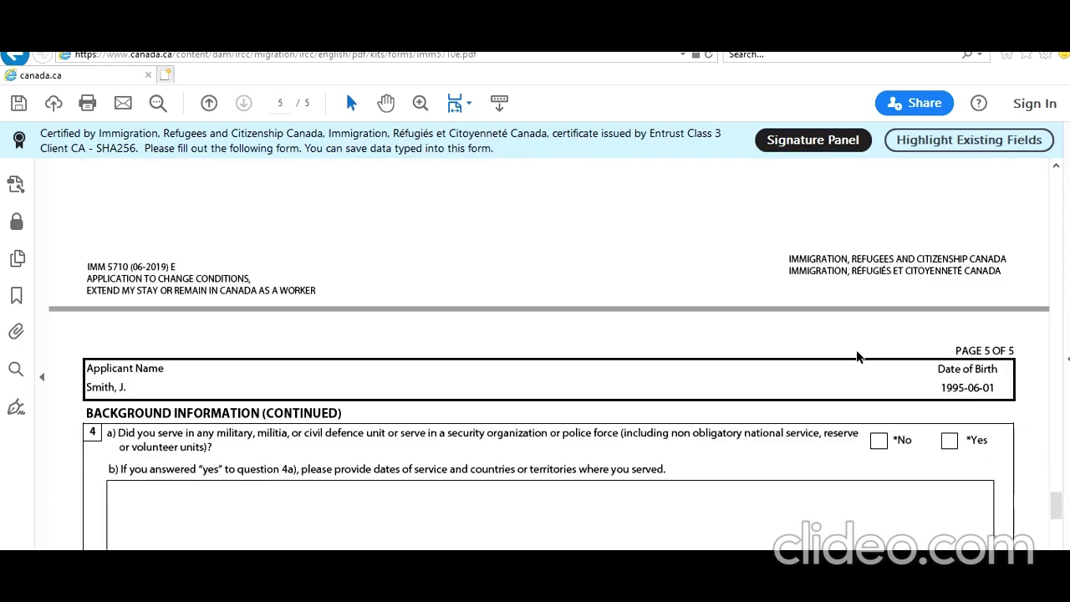
{"action": "scroll", "coordinate": [856, 357], "scroll_direction": "down", "scroll_amount": 1}
{"action": "left_click", "coordinate": [885, 327]}
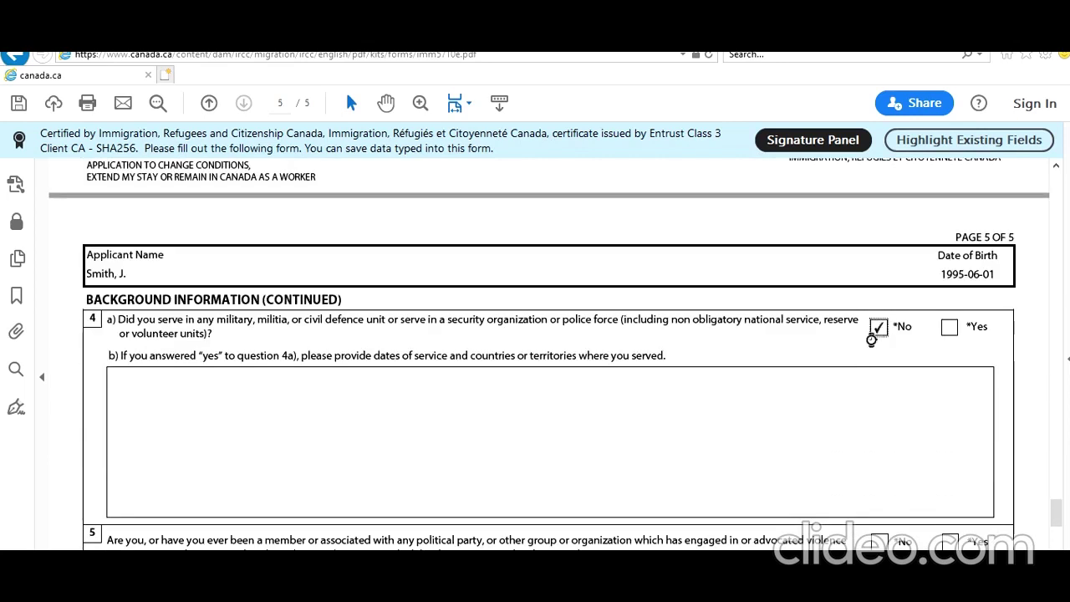
{"action": "scroll", "coordinate": [834, 368], "scroll_direction": "down", "scroll_amount": 2}
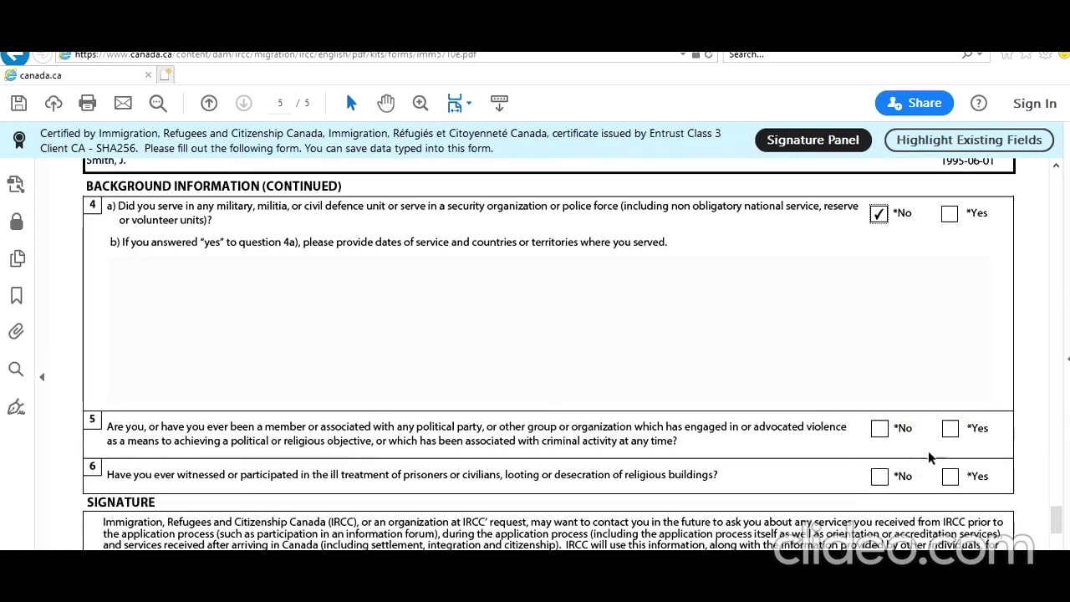
{"action": "left_click", "coordinate": [883, 431]}
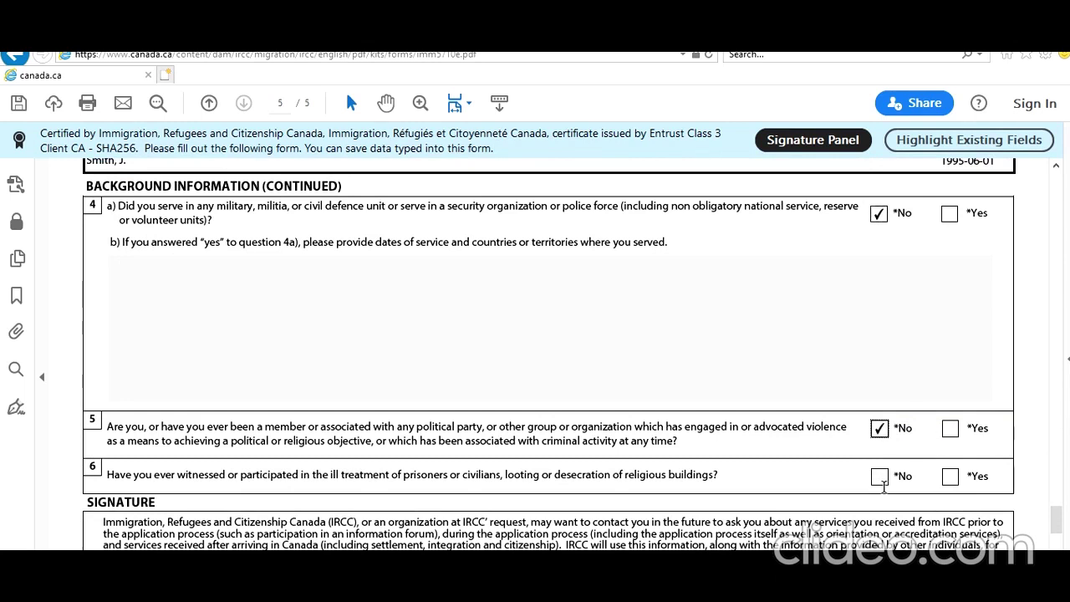
{"action": "left_click", "coordinate": [882, 480]}
Consent to future IRCC contact and set the declaration date to 2021-02-01
{"action": "scroll", "coordinate": [759, 420], "scroll_direction": "down", "scroll_amount": 3}
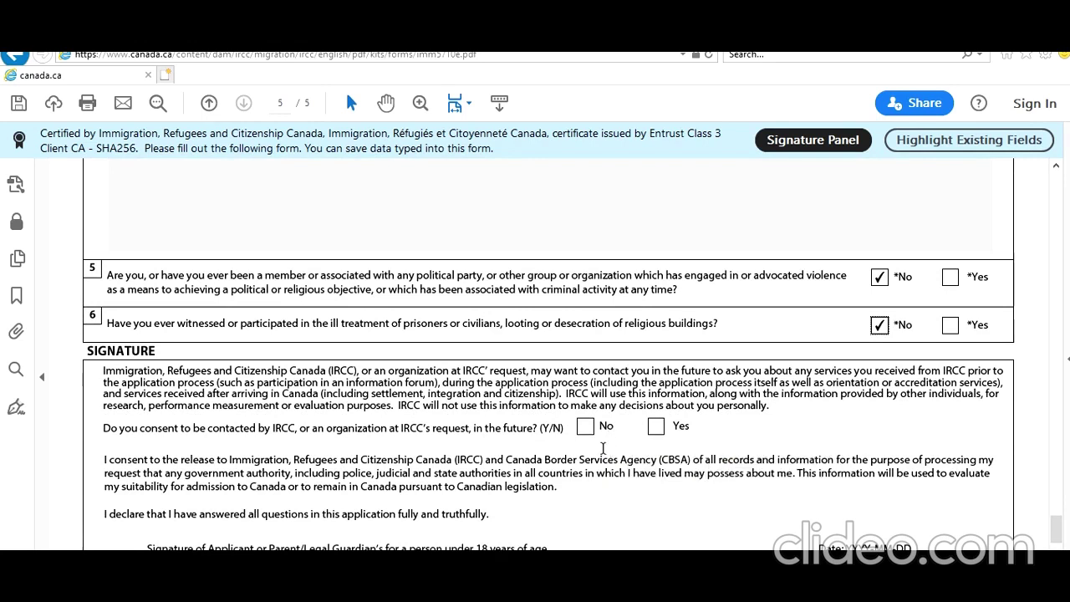
{"action": "left_click", "coordinate": [656, 428]}
{"action": "scroll", "coordinate": [657, 435], "scroll_direction": "down", "scroll_amount": 3}
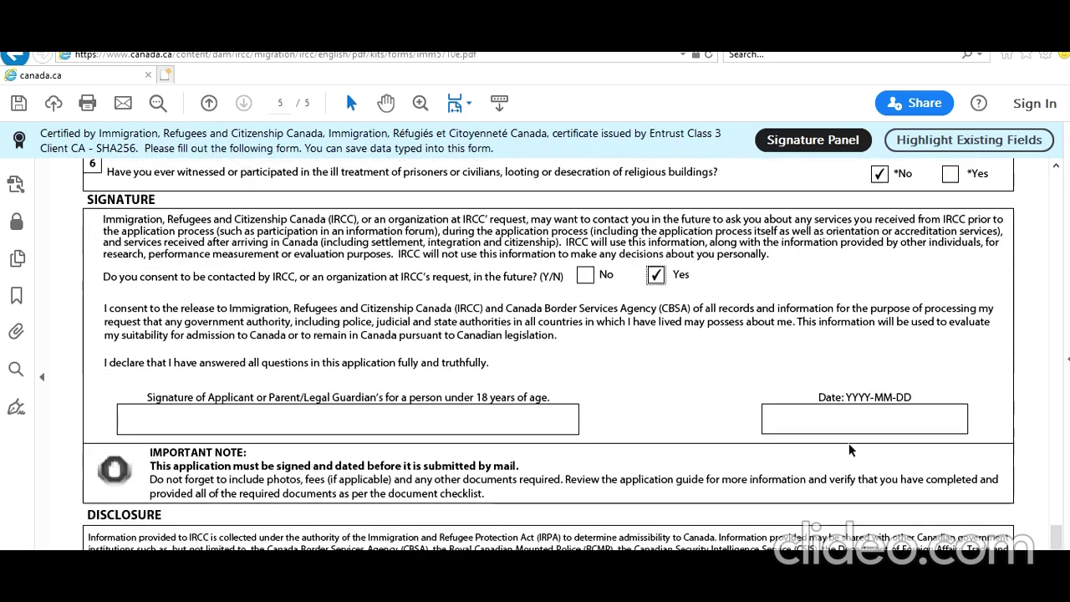
{"action": "left_click", "coordinate": [981, 421]}
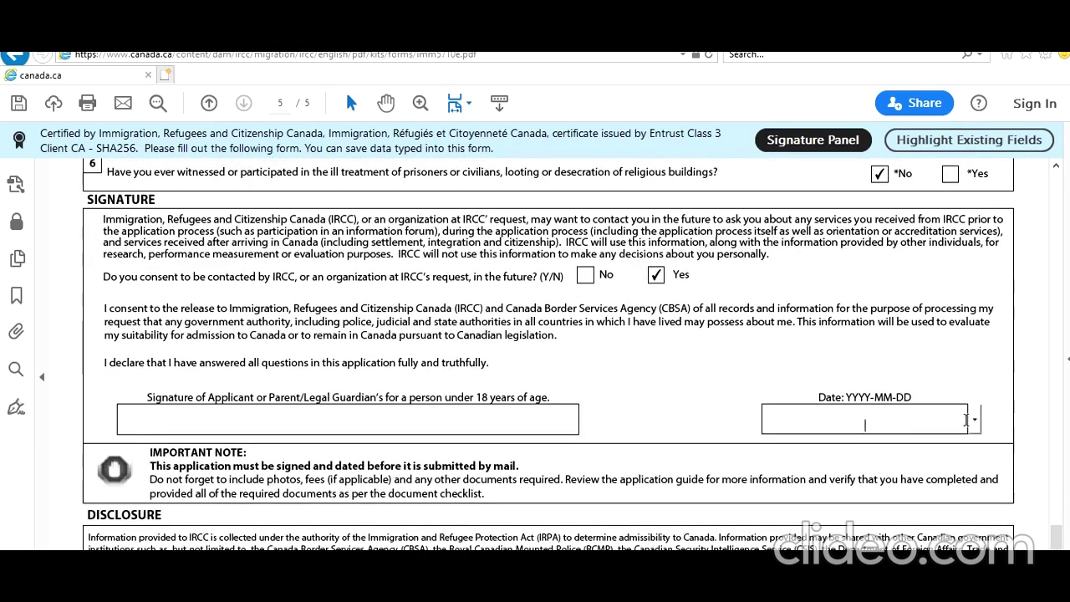
{"action": "left_click", "coordinate": [975, 420]}
{"action": "left_click", "coordinate": [818, 449]}
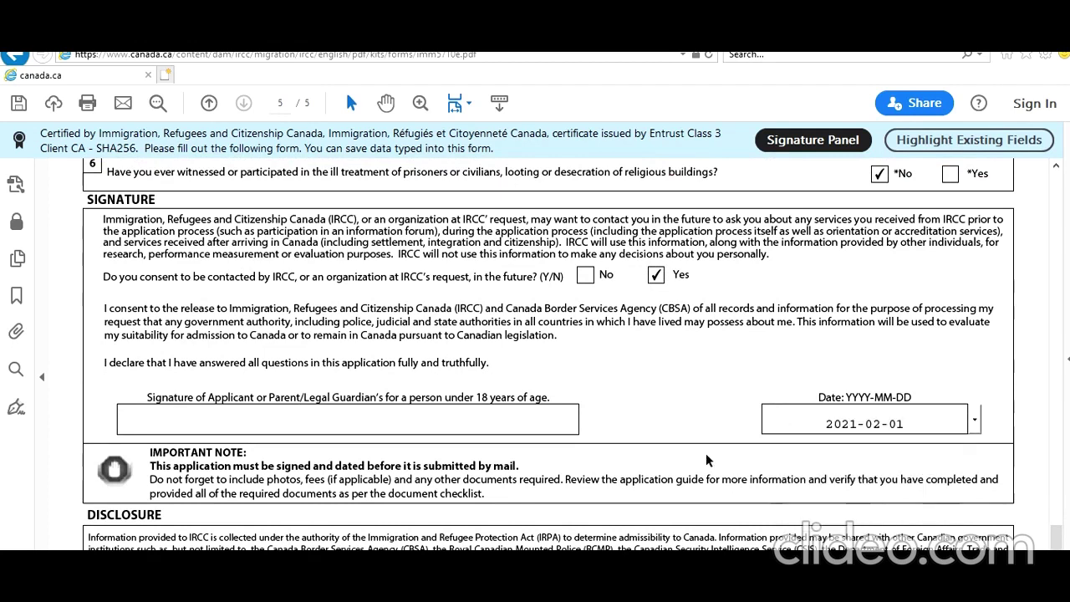
{"action": "scroll", "coordinate": [797, 375], "scroll_direction": "down", "scroll_amount": 7}
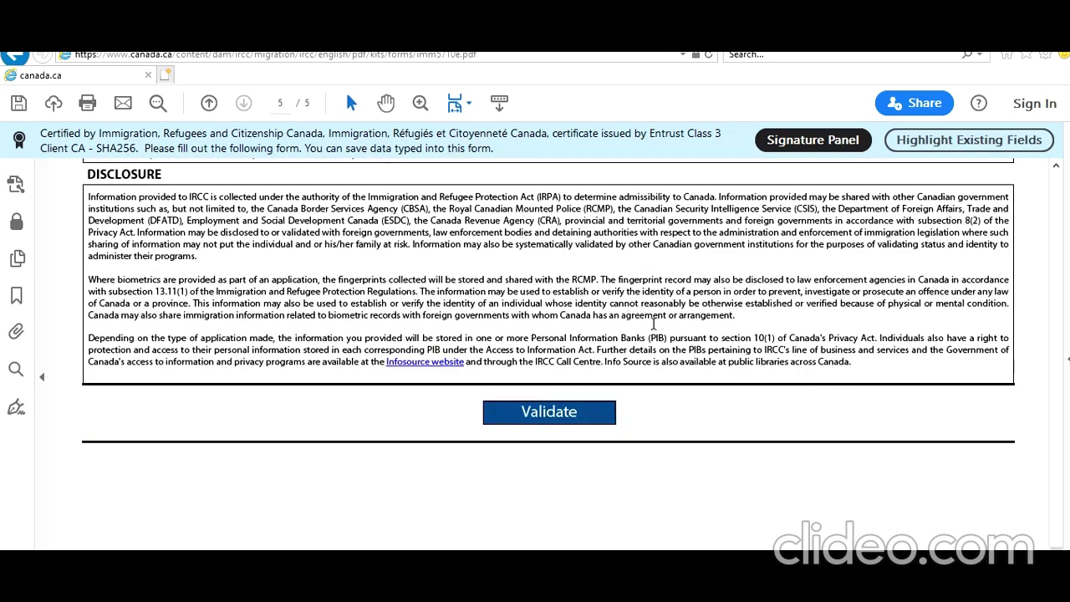
Validate the form and, after its error, answer No to Provincial Nominee question 8
{"action": "left_click", "coordinate": [569, 410]}
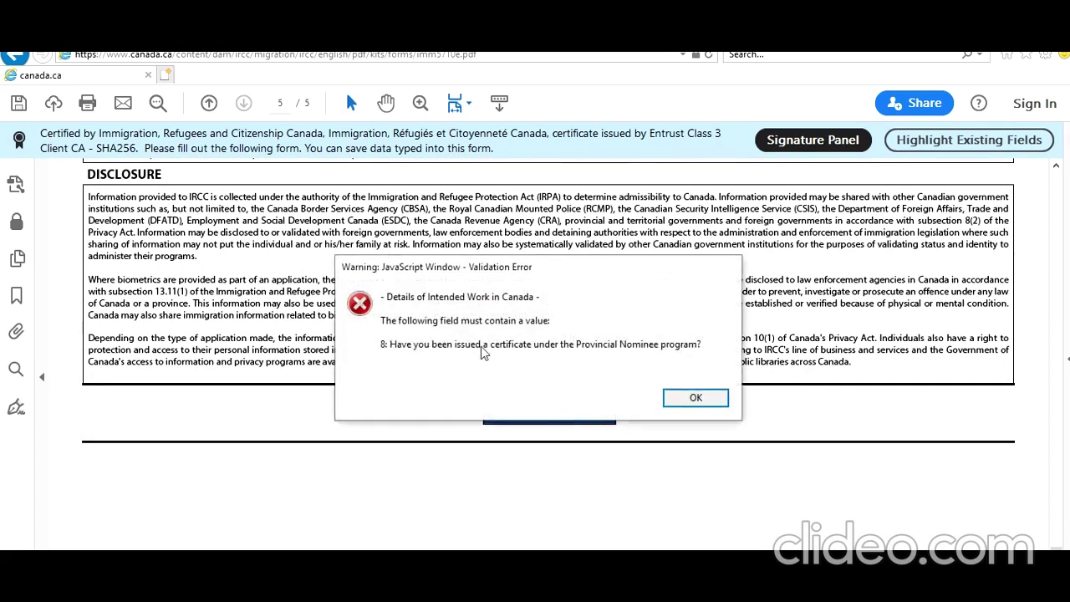
{"action": "left_click", "coordinate": [694, 405]}
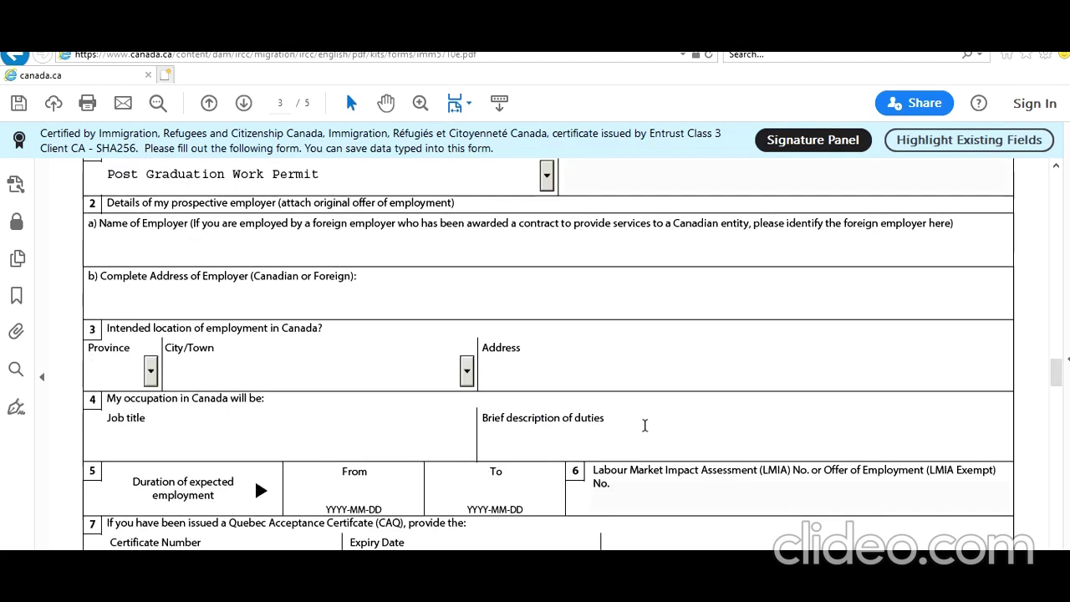
{"action": "scroll", "coordinate": [644, 426], "scroll_direction": "down", "scroll_amount": 2}
{"action": "scroll", "coordinate": [645, 425], "scroll_direction": "down", "scroll_amount": 1}
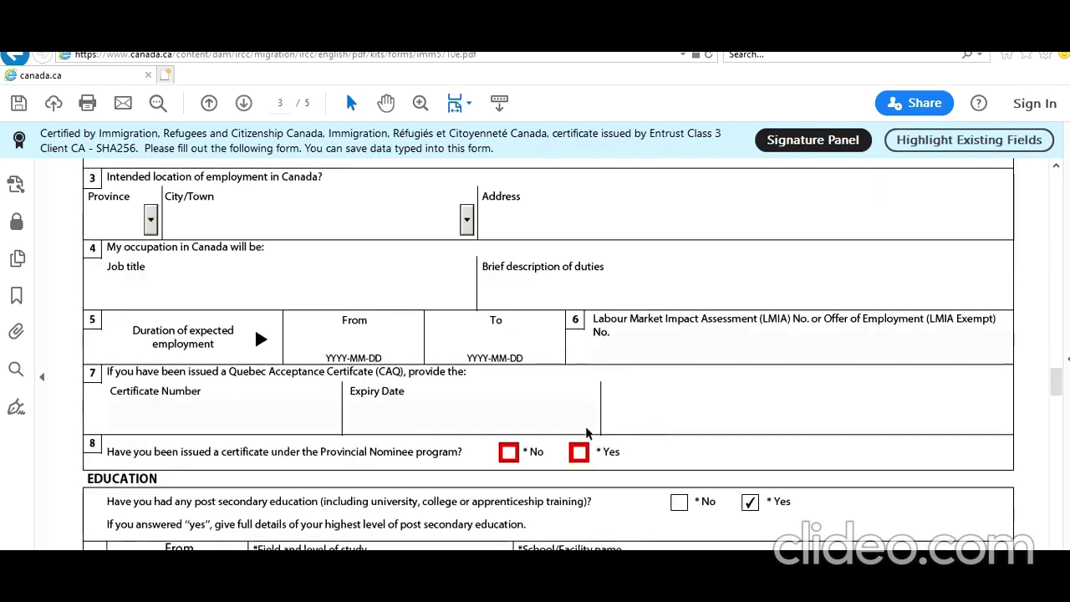
{"action": "left_click", "coordinate": [508, 455]}
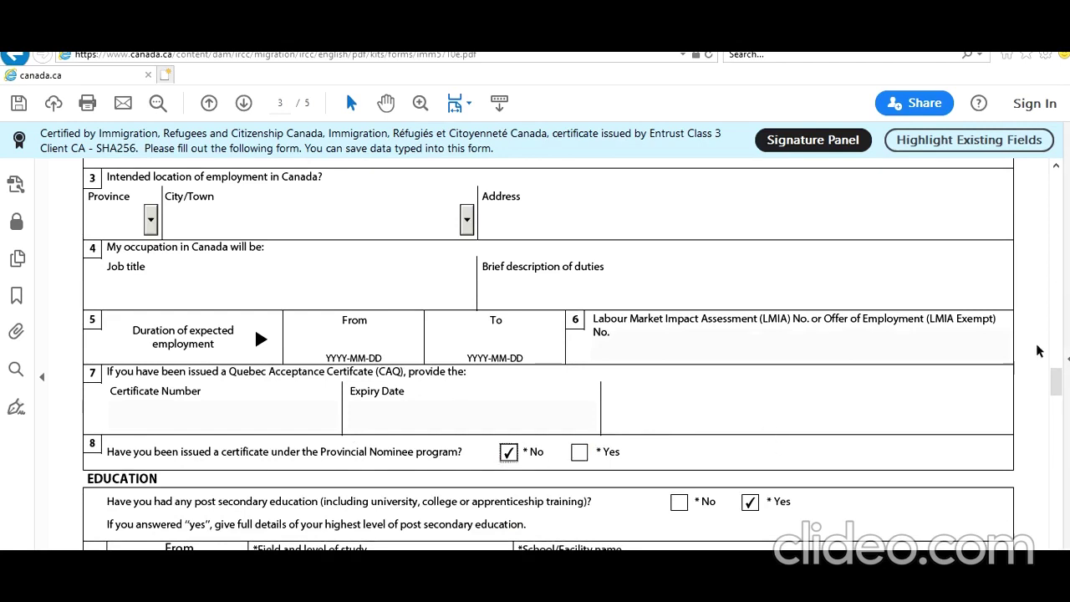
{"action": "scroll", "coordinate": [1055, 385], "scroll_direction": "down", "scroll_amount": 15}
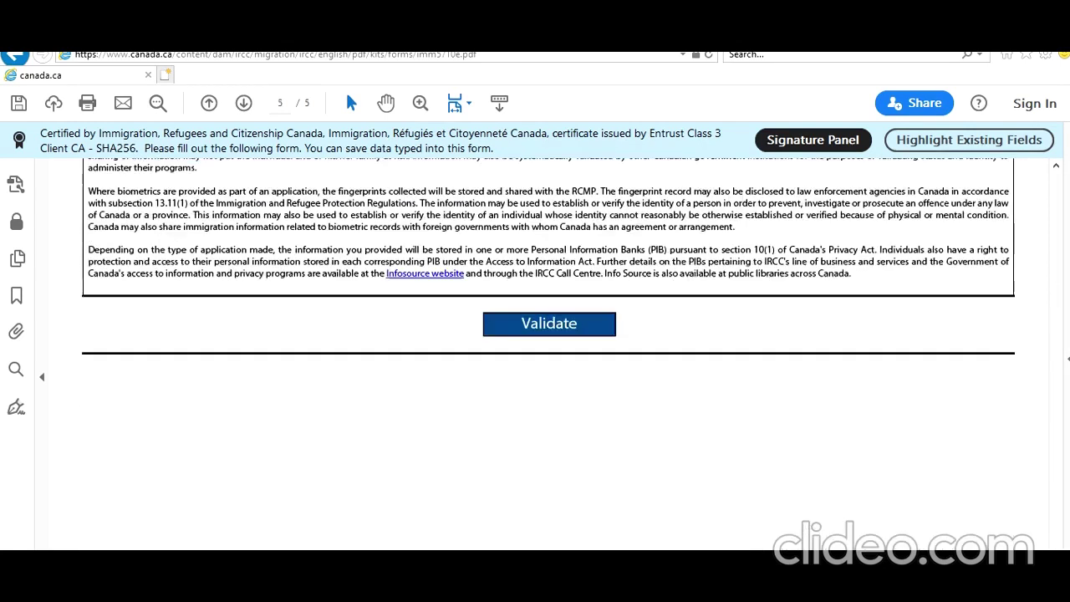
Validate again and, after the Province/State error, set the education province to ON
{"action": "left_click", "coordinate": [561, 323]}
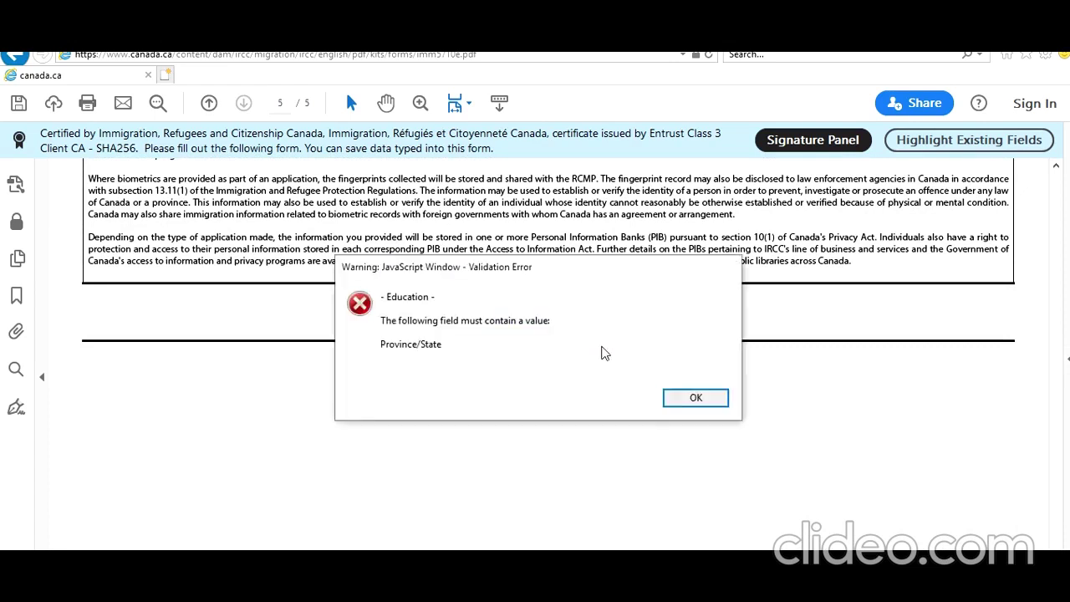
{"action": "left_click", "coordinate": [690, 398]}
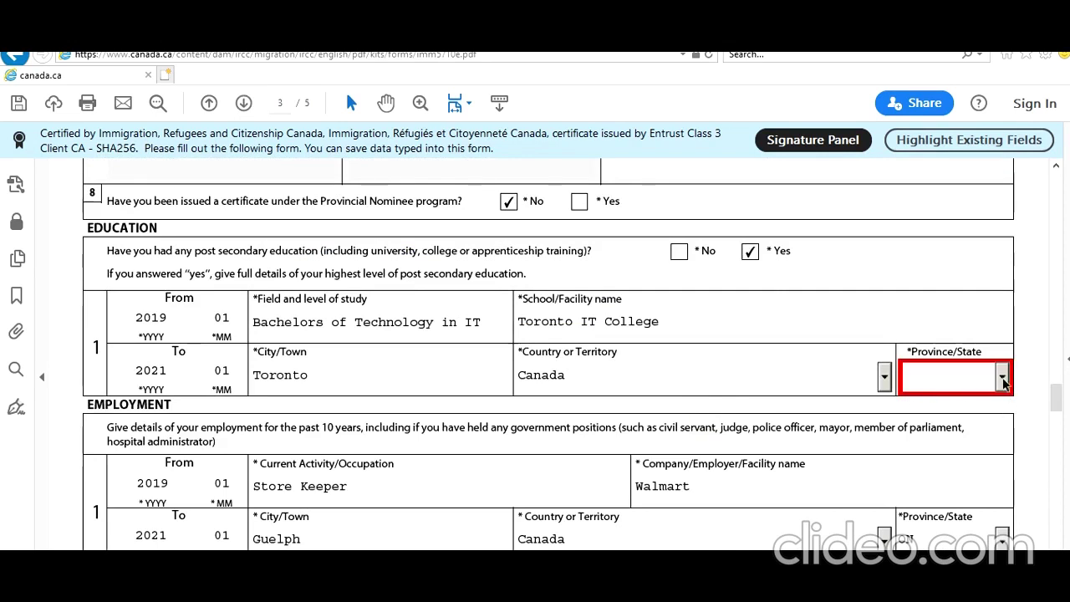
{"action": "left_click", "coordinate": [1003, 378]}
{"action": "scroll", "coordinate": [961, 452], "scroll_direction": "down", "scroll_amount": 1}
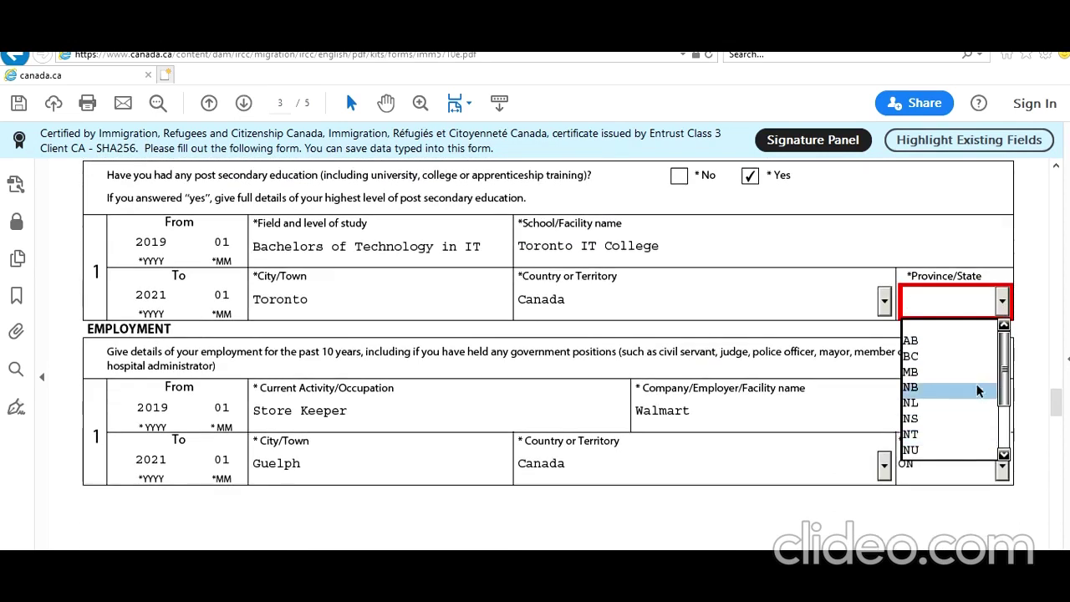
{"action": "scroll", "coordinate": [961, 401], "scroll_direction": "down", "scroll_amount": 2}
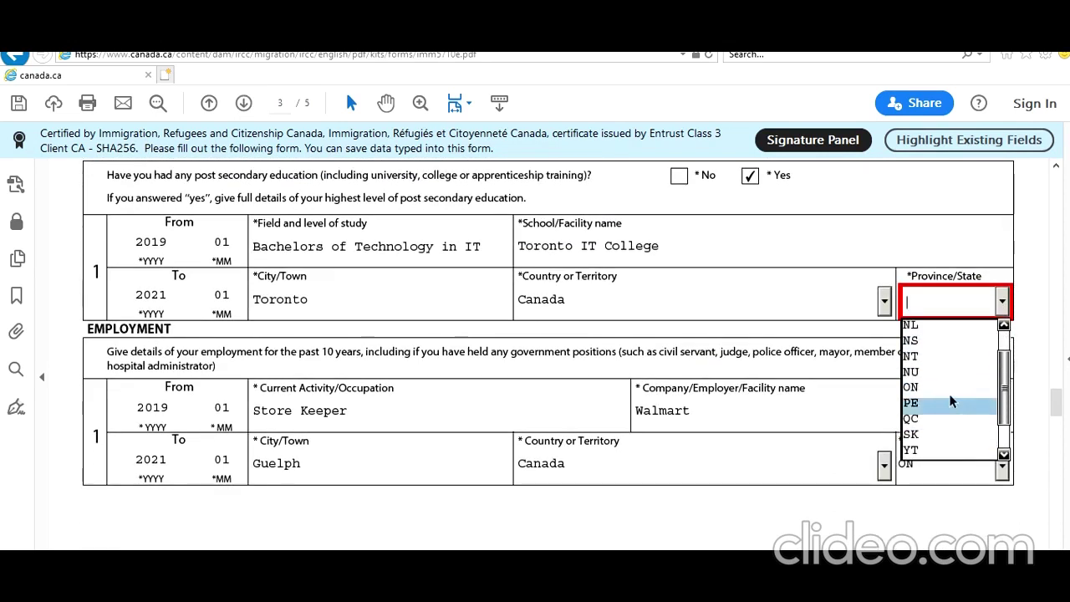
{"action": "left_click", "coordinate": [949, 389]}
{"action": "left_click_drag", "start_coordinate": [1057, 403], "coordinate": [1061, 547]}
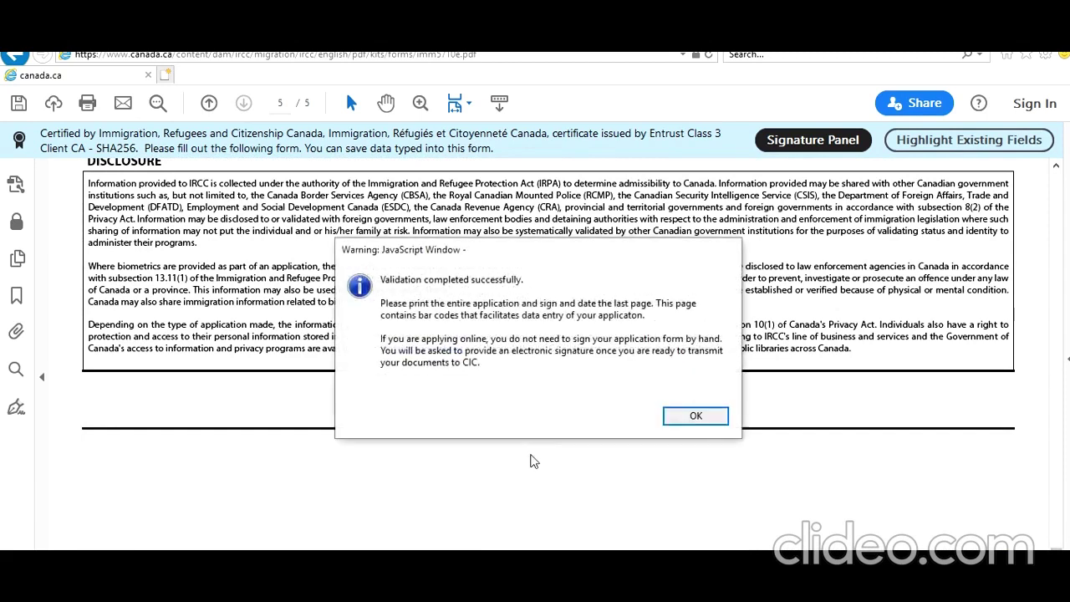
Close the validation success message and scroll from barcode page 6 back to page 1
{"action": "left_click", "coordinate": [693, 416]}
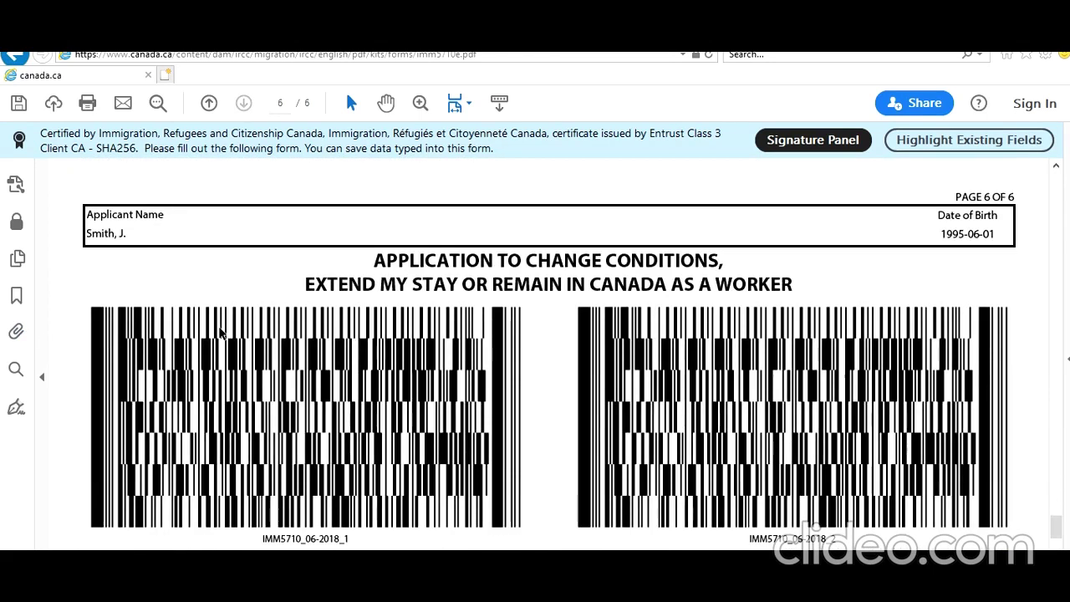
{"action": "scroll", "coordinate": [218, 326], "scroll_direction": "up", "scroll_amount": 20}
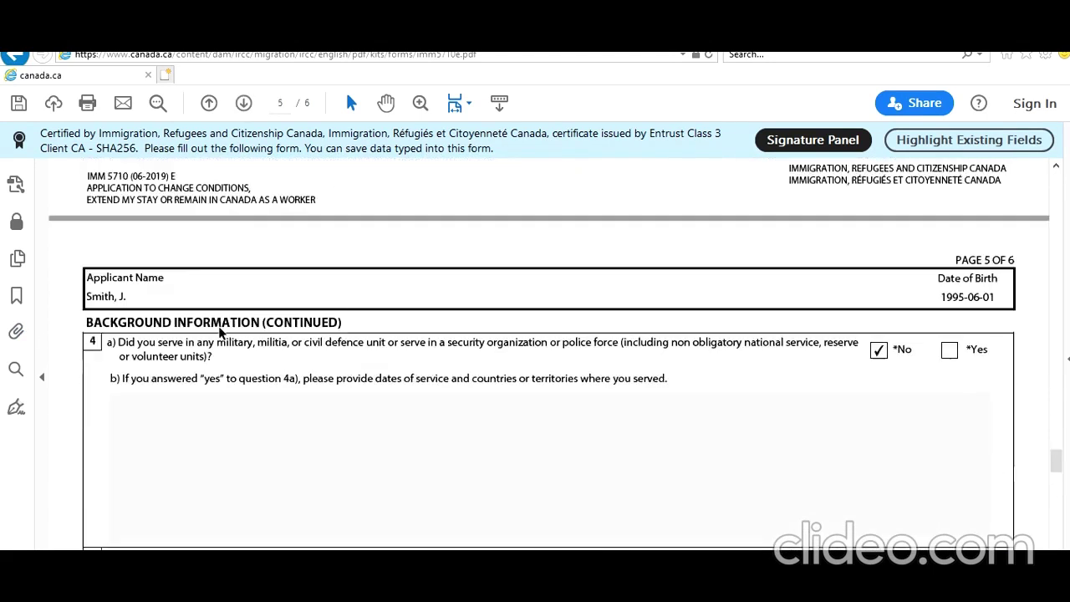
{"action": "scroll", "coordinate": [219, 326], "scroll_direction": "up", "scroll_amount": 20}
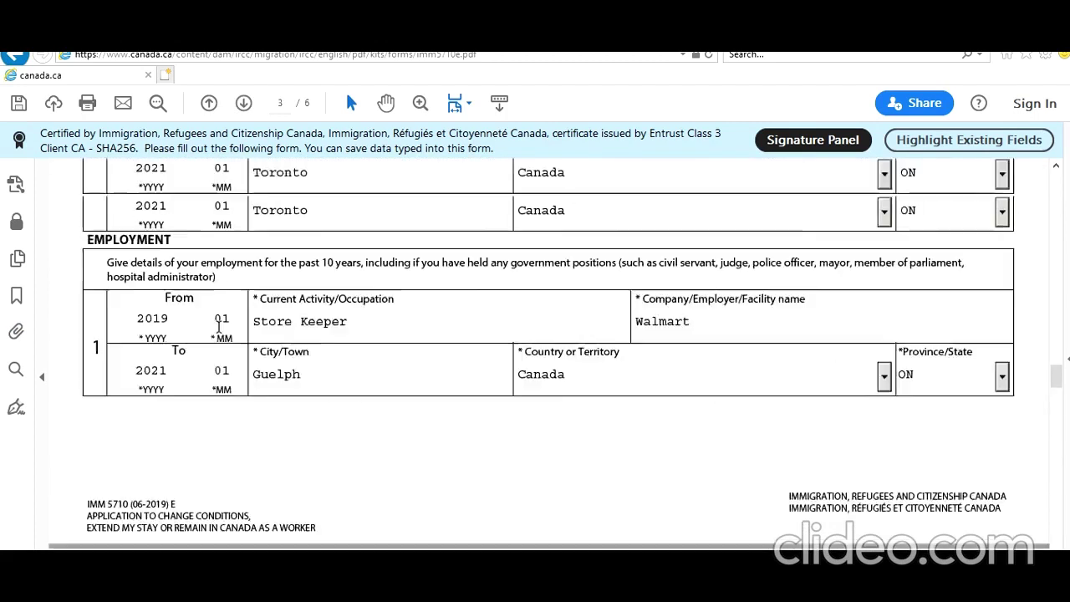
{"action": "scroll", "coordinate": [218, 326], "scroll_direction": "up", "scroll_amount": 20}
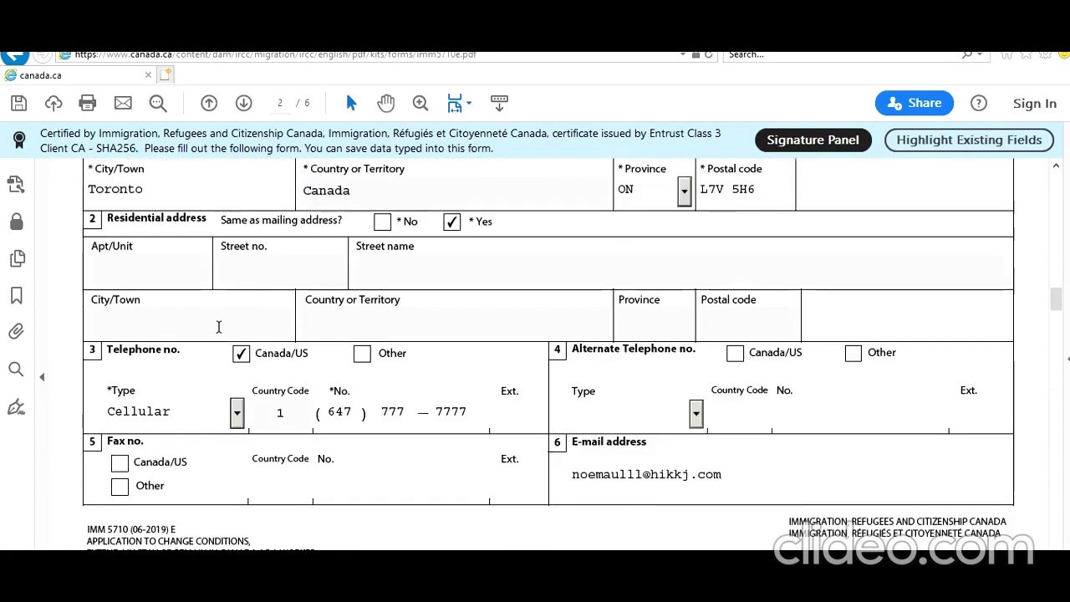
{"action": "scroll", "coordinate": [218, 326], "scroll_direction": "up", "scroll_amount": 20}
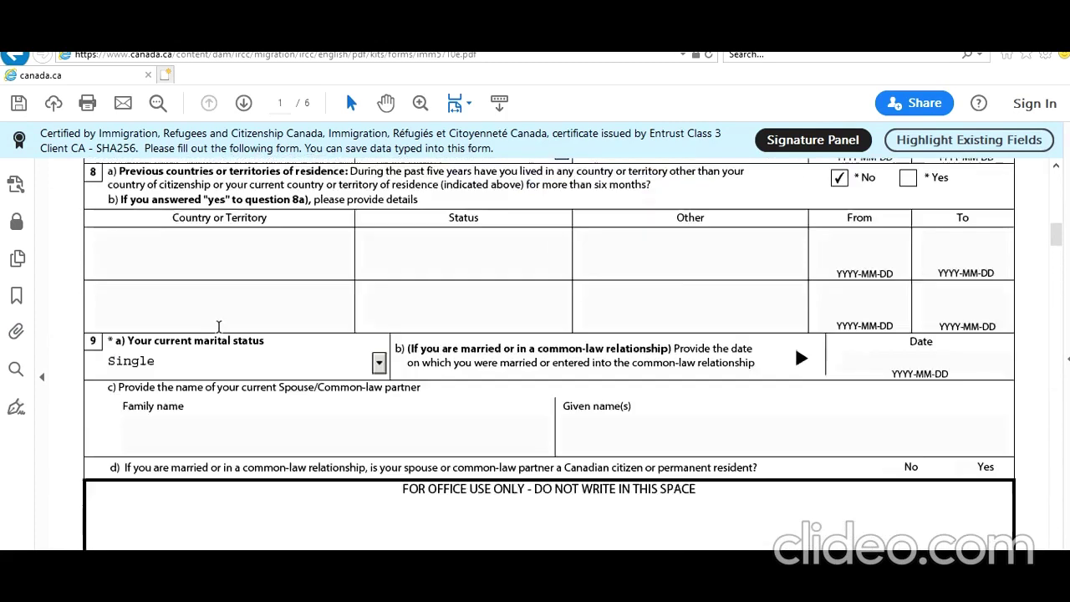
{"action": "scroll", "coordinate": [219, 330], "scroll_direction": "up", "scroll_amount": 10}
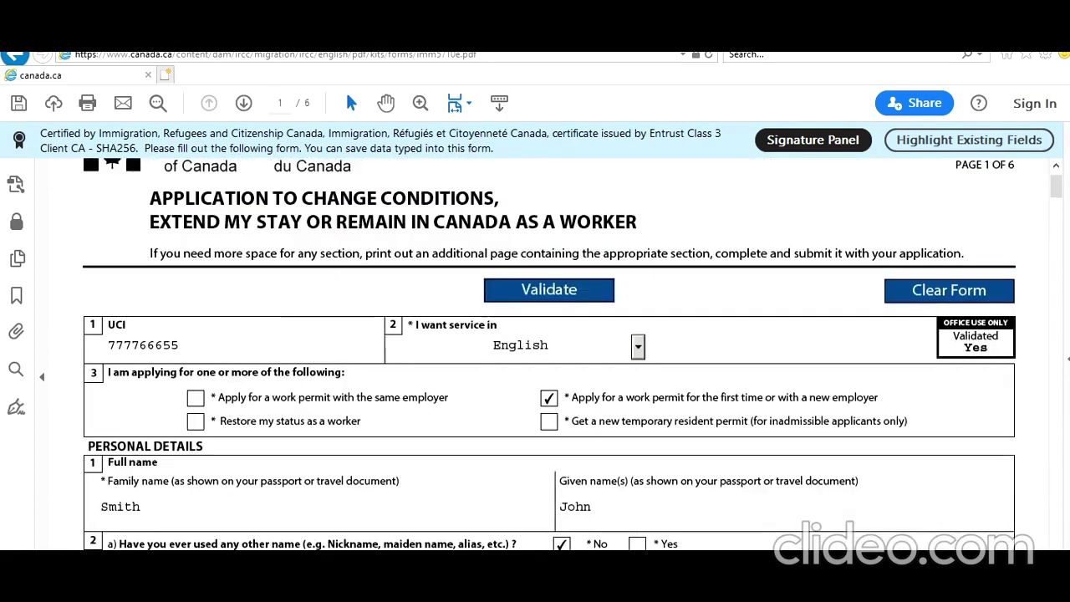